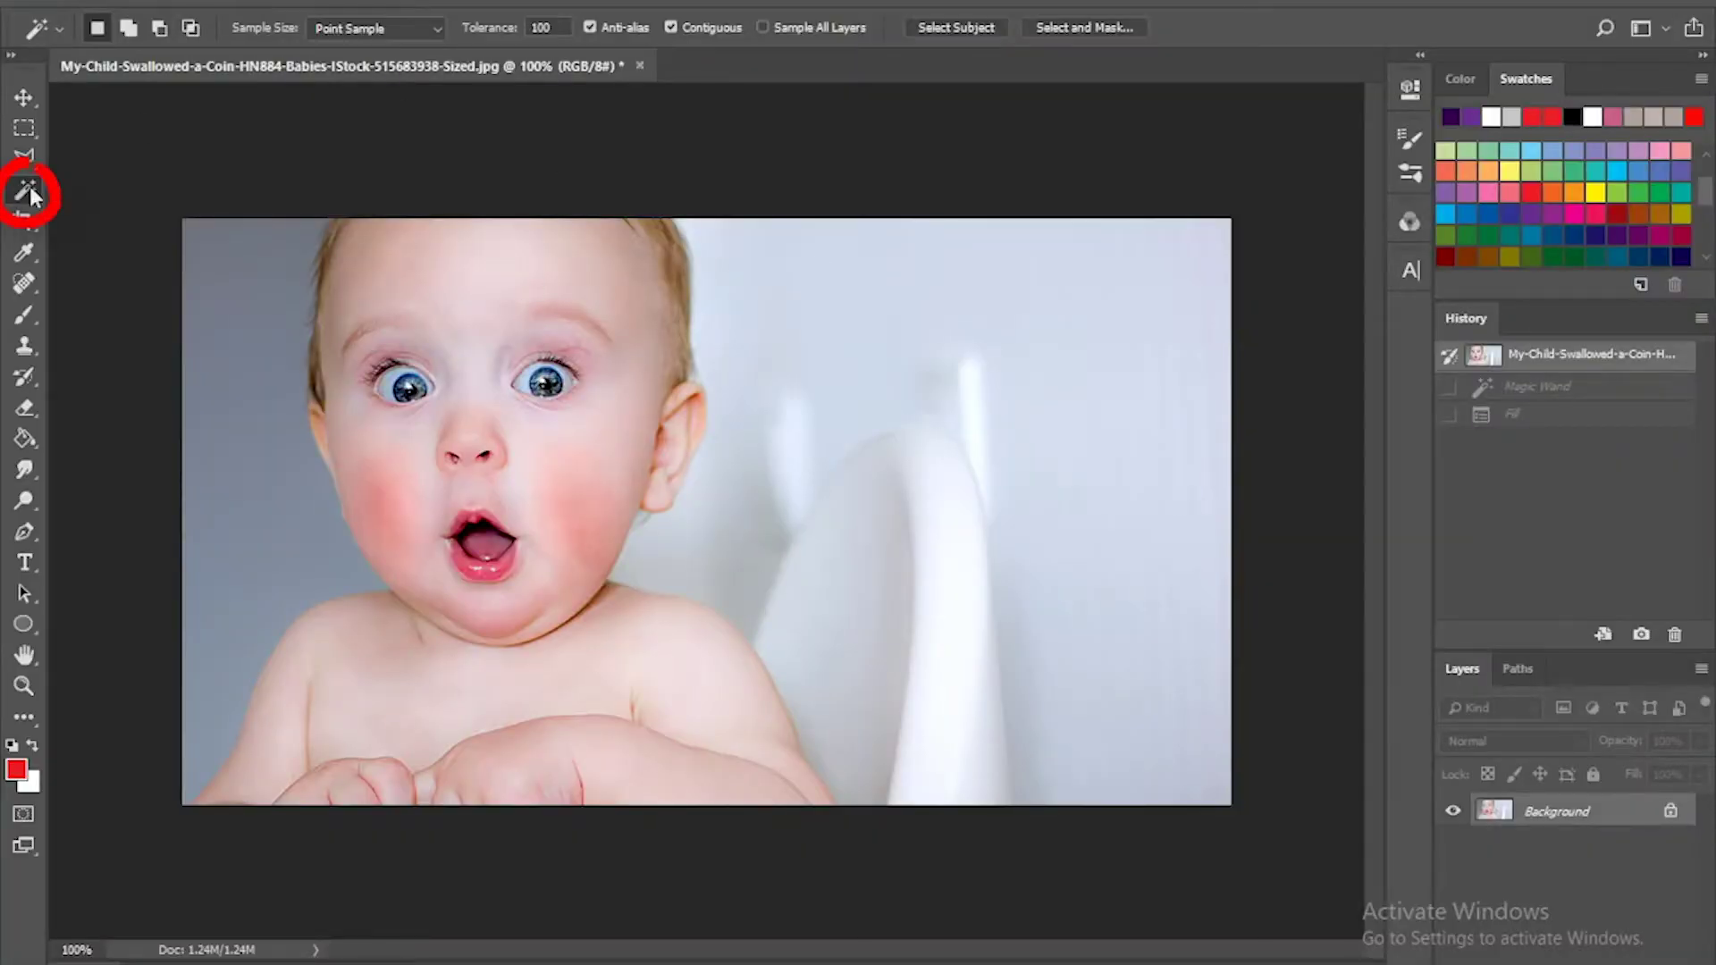
# Step: Try removing the baby photo's wall with a Magic Wand selection and Content-Aware fill, and restore the original image
pyautogui.click(826, 281)
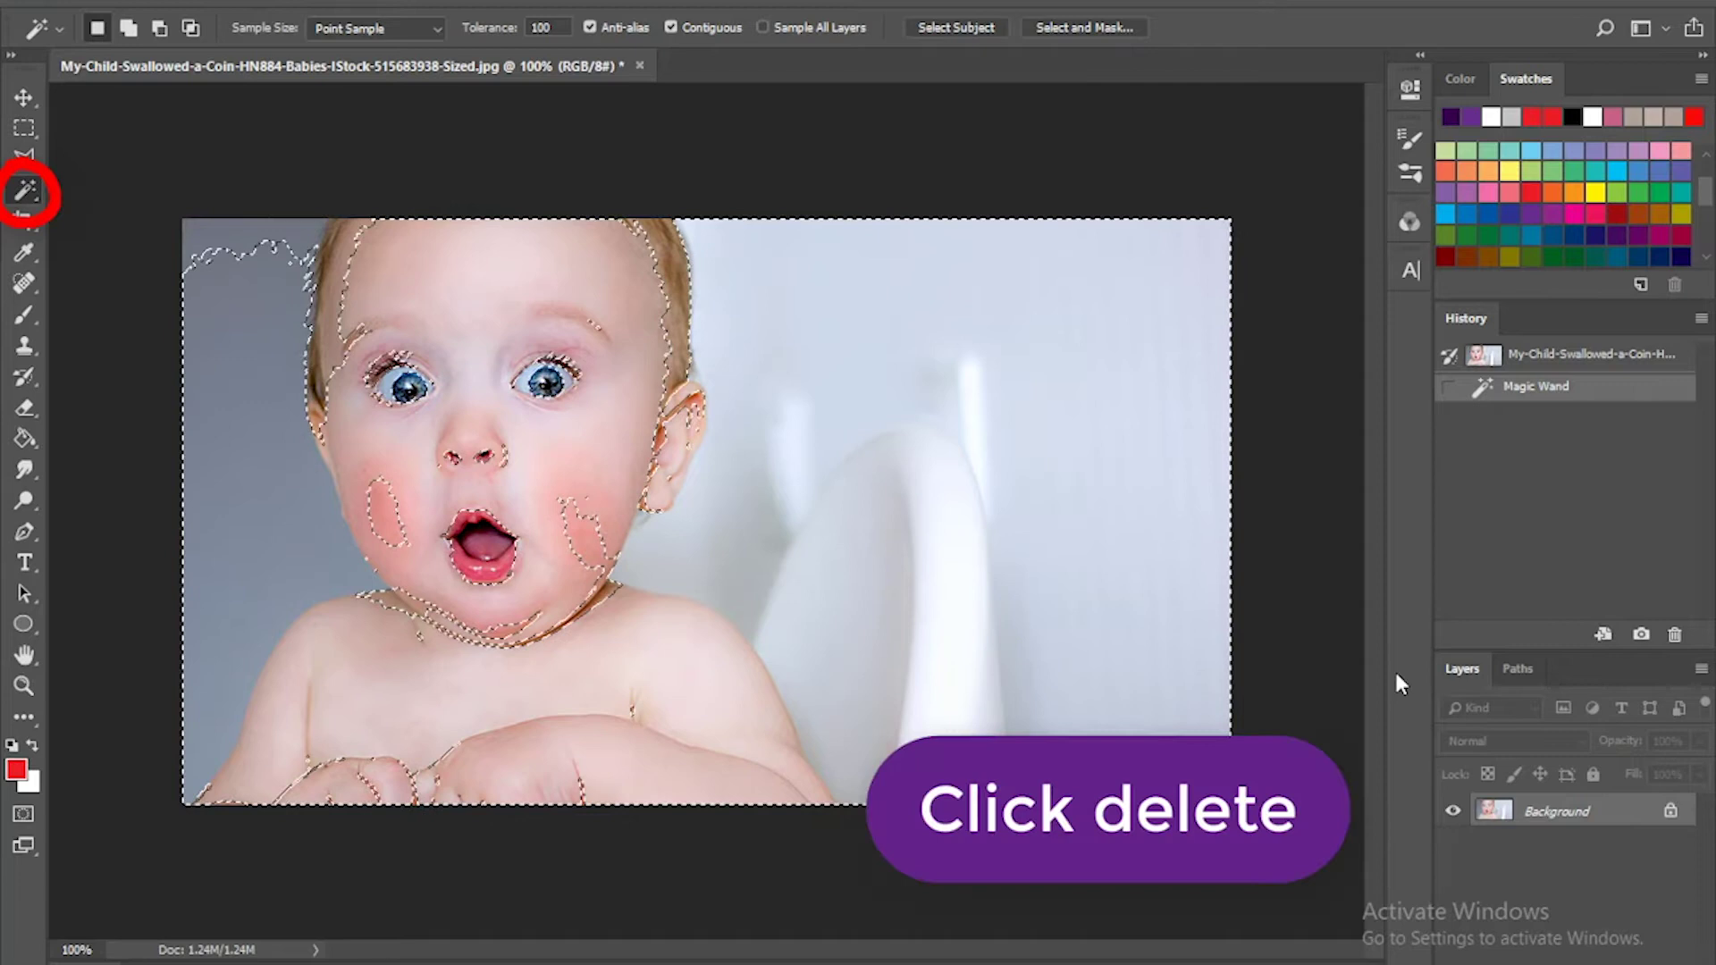
pyautogui.press('Delete')
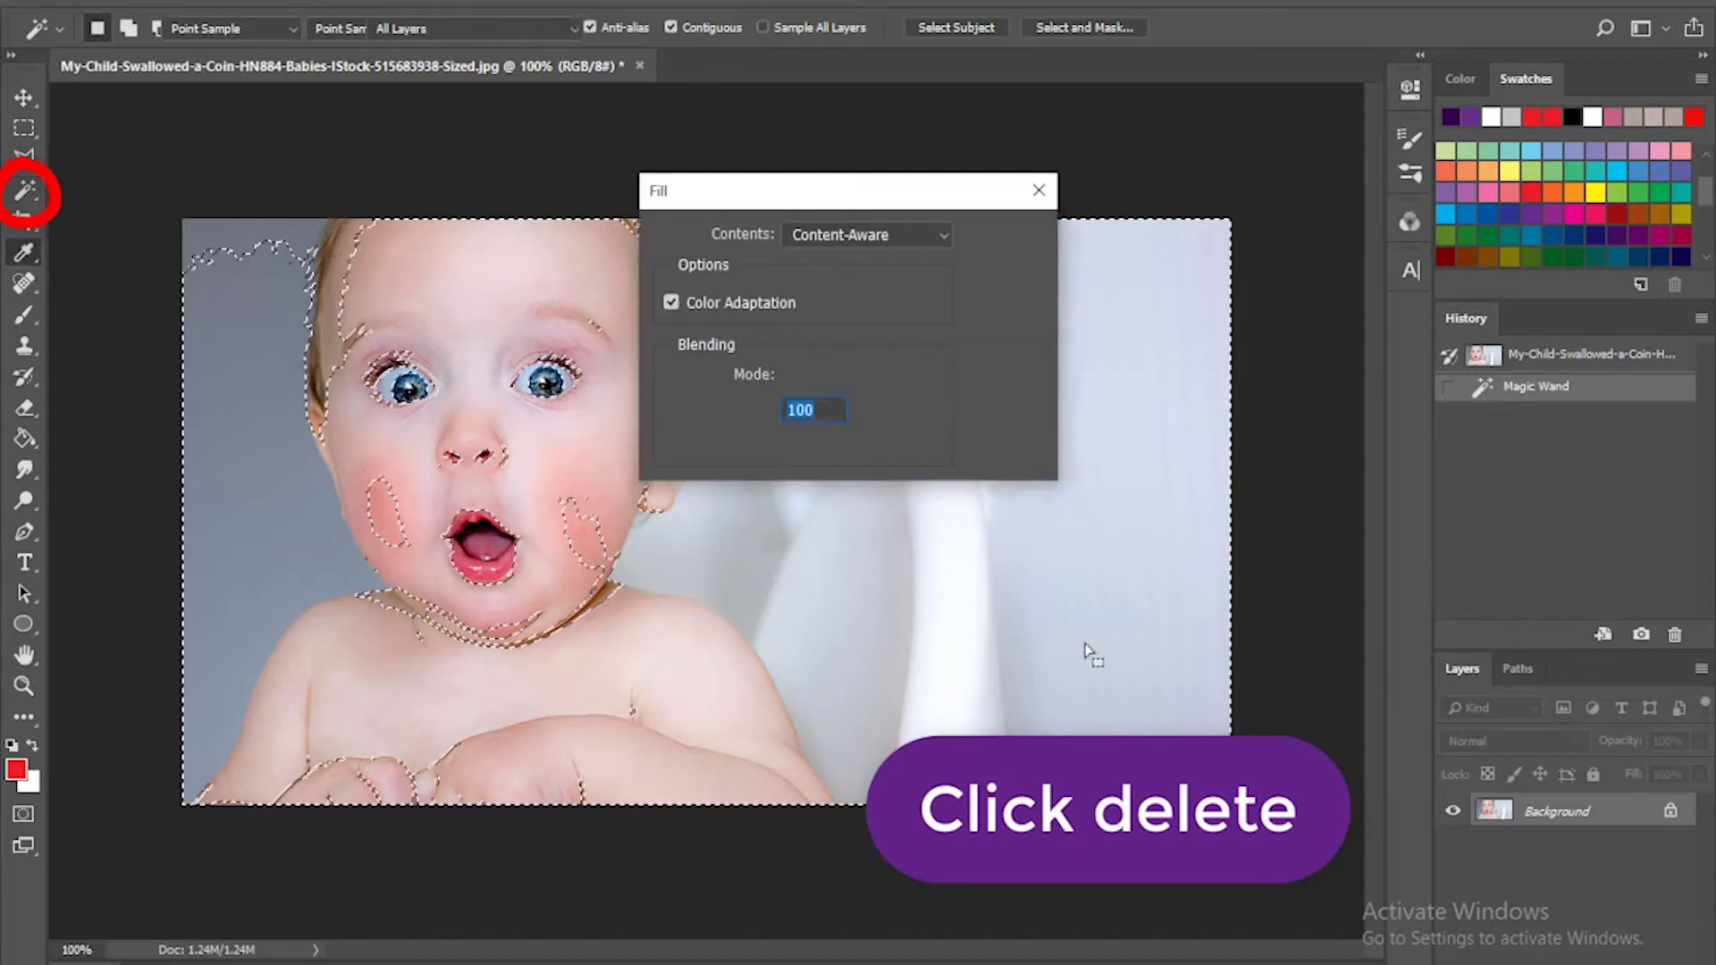
pyautogui.click(999, 241)
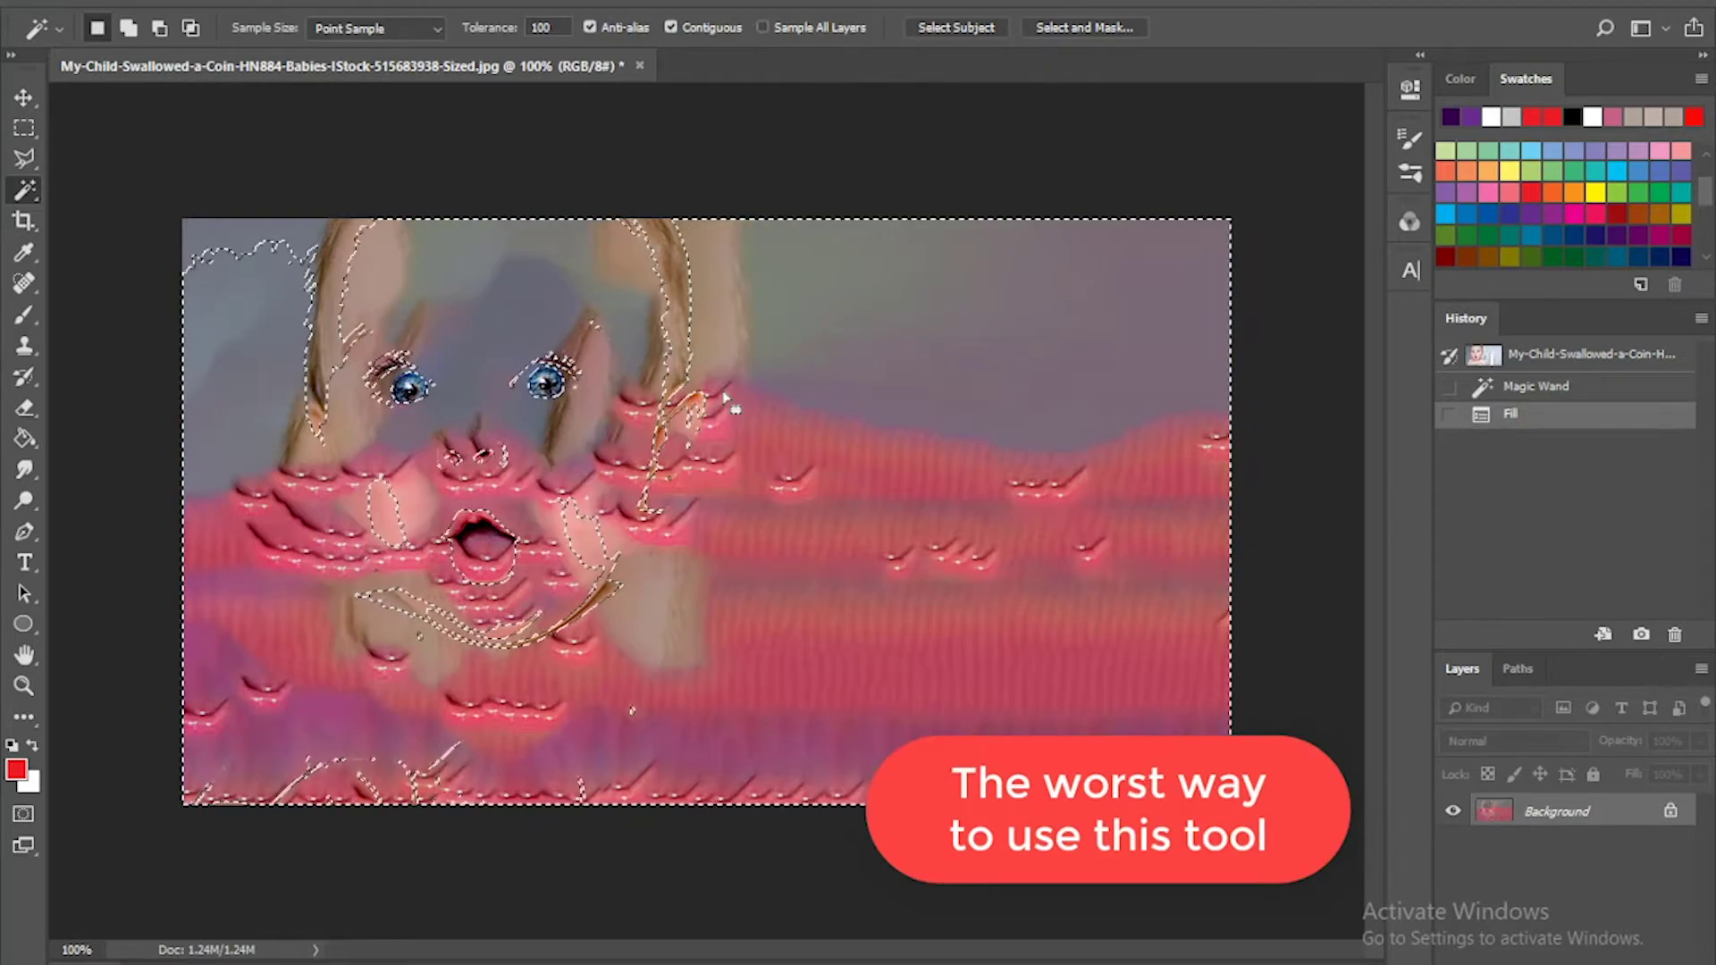
pyautogui.click(1551, 357)
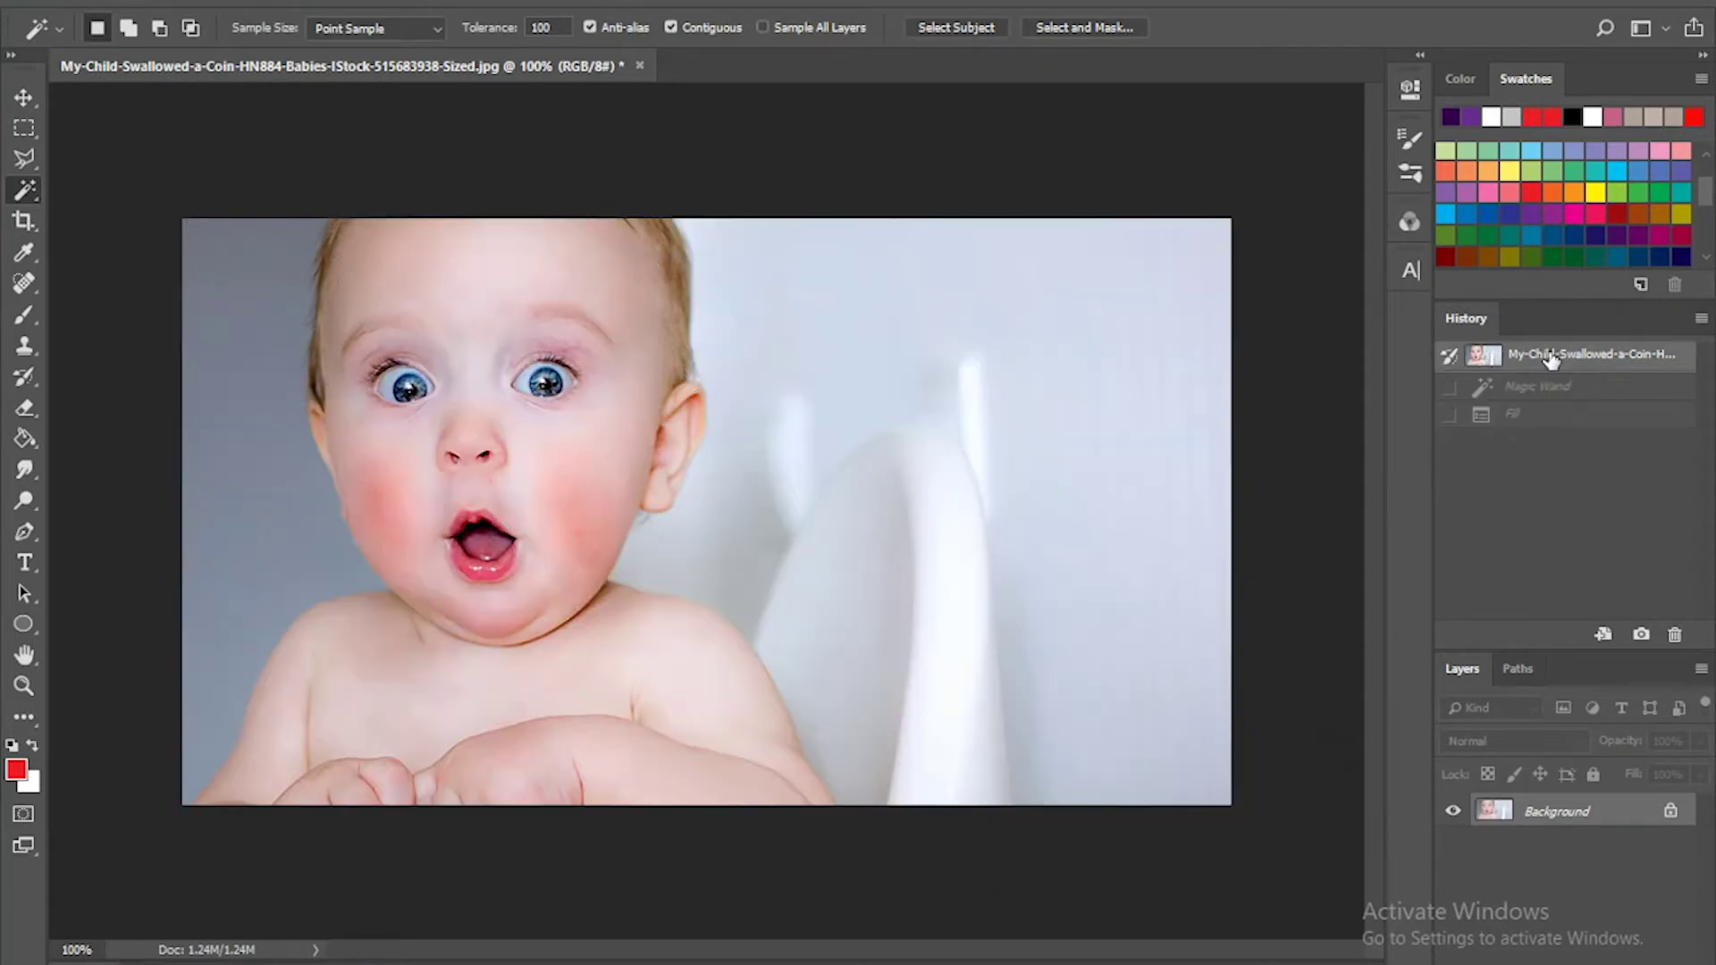
# Step: Try unlocking the background layer and deleting a Magic Wand selection of the wall at tolerance 100, and restore the original image
pyautogui.click(1668, 811)
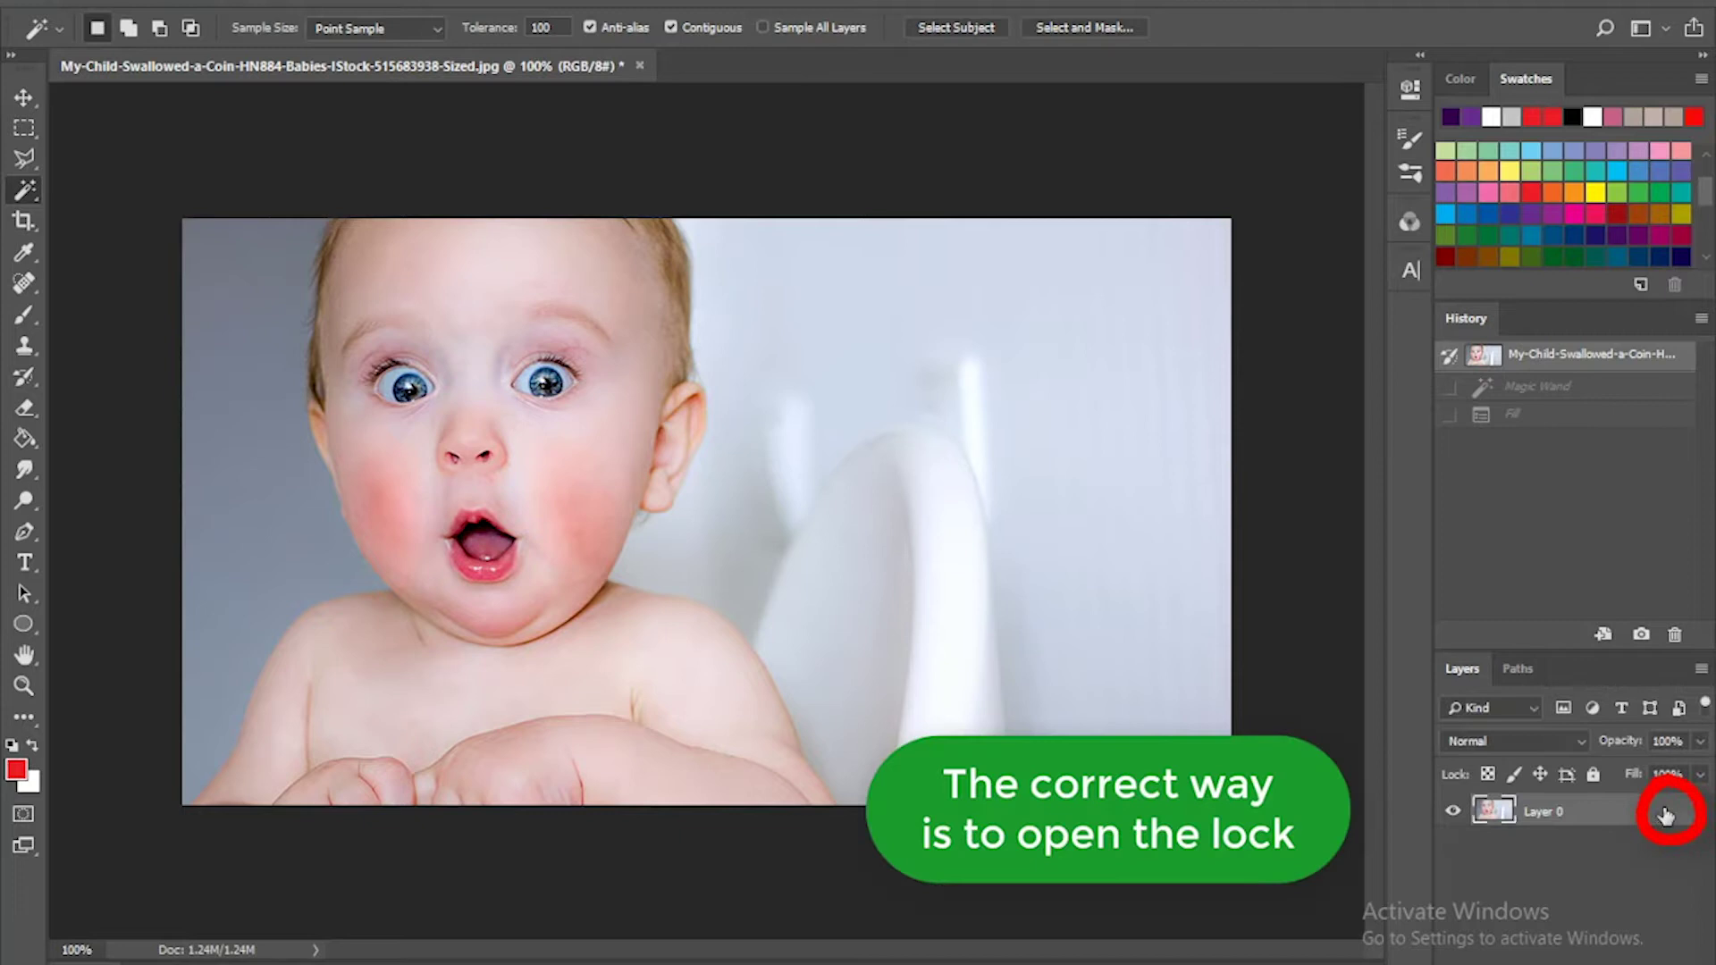
pyautogui.click(974, 447)
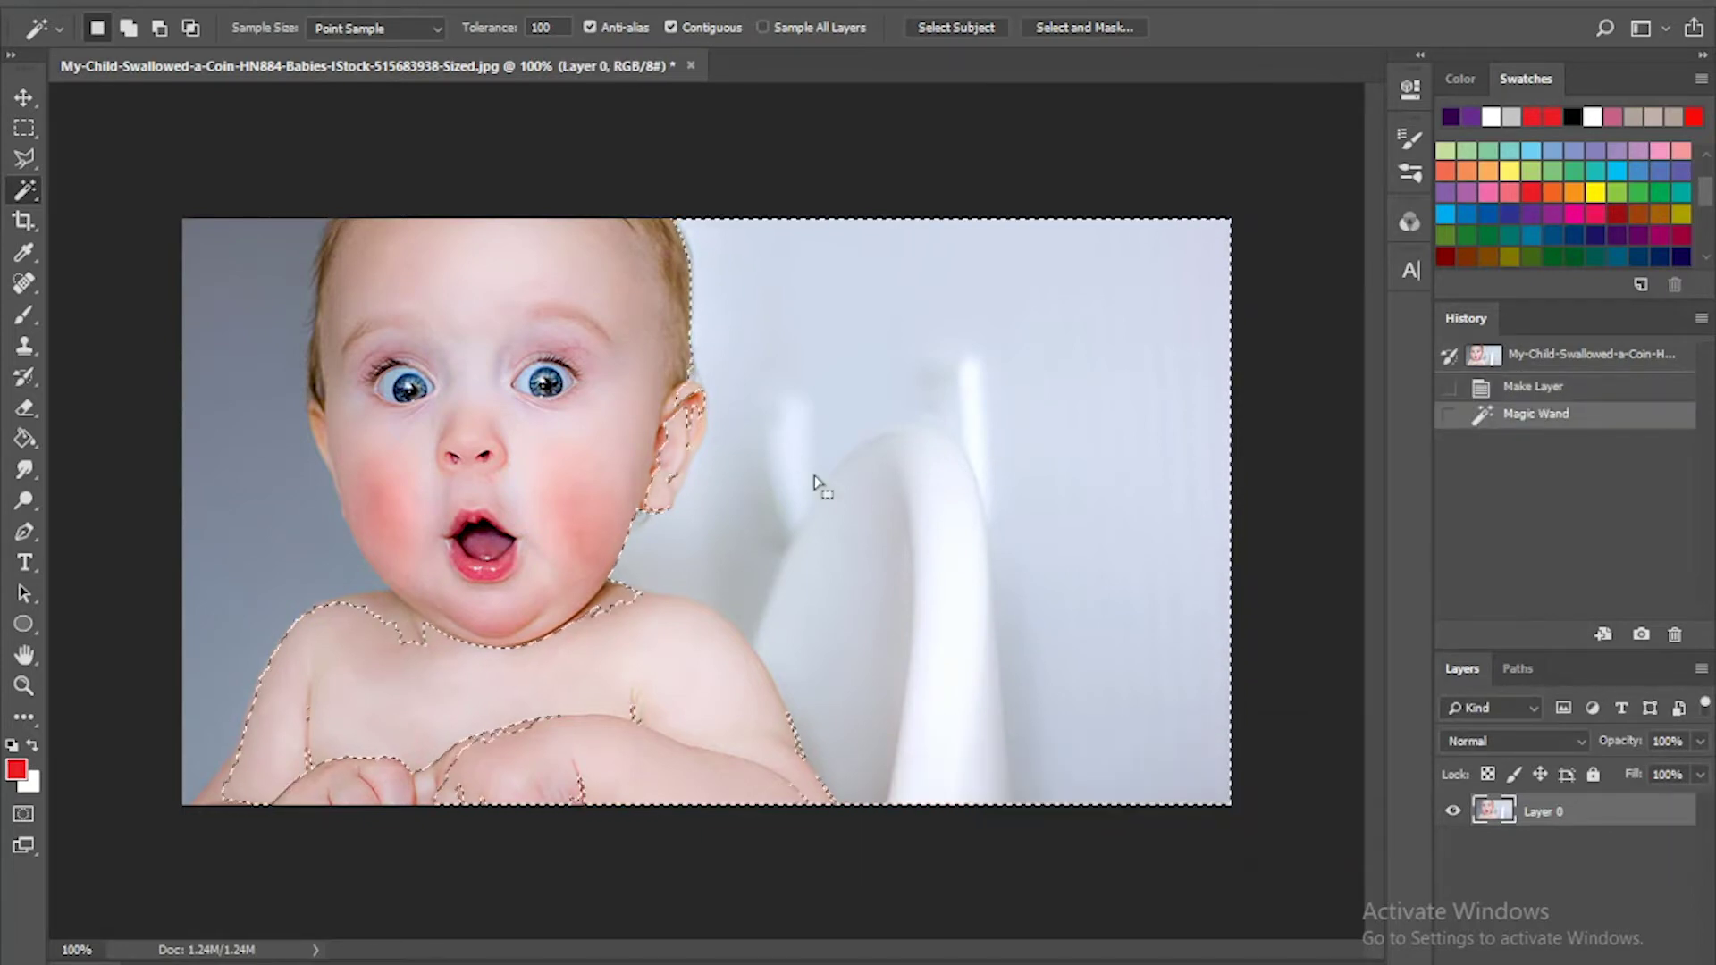
pyautogui.press('Delete')
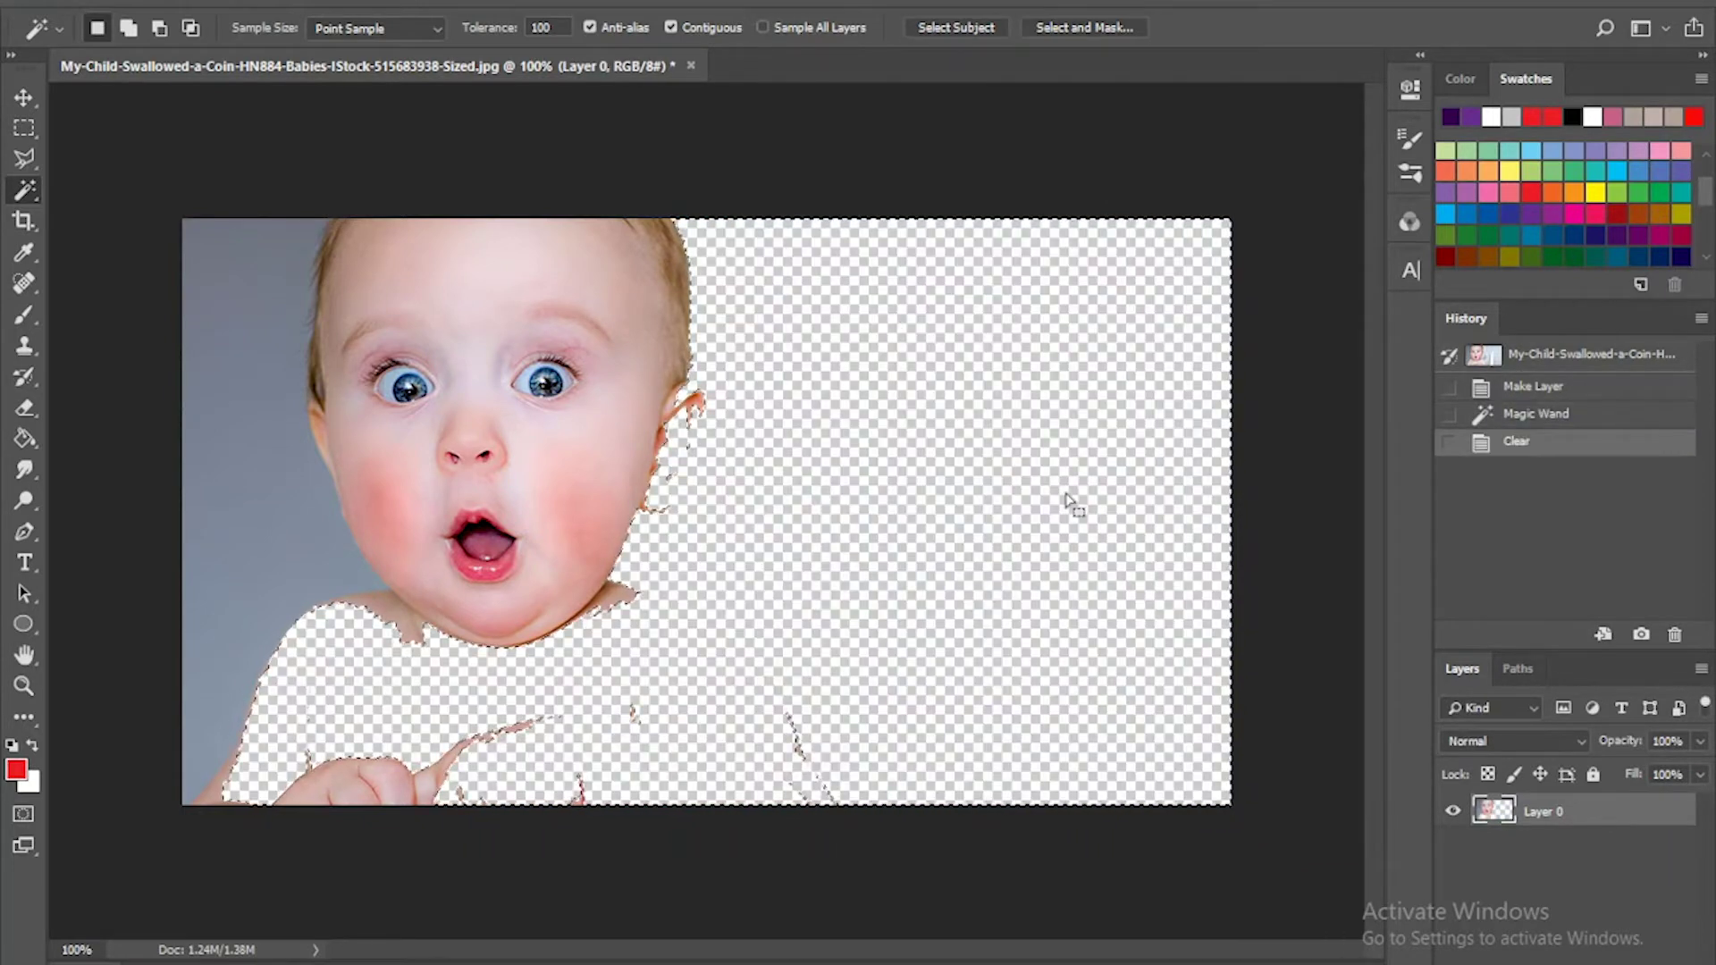
pyautogui.click(1465, 356)
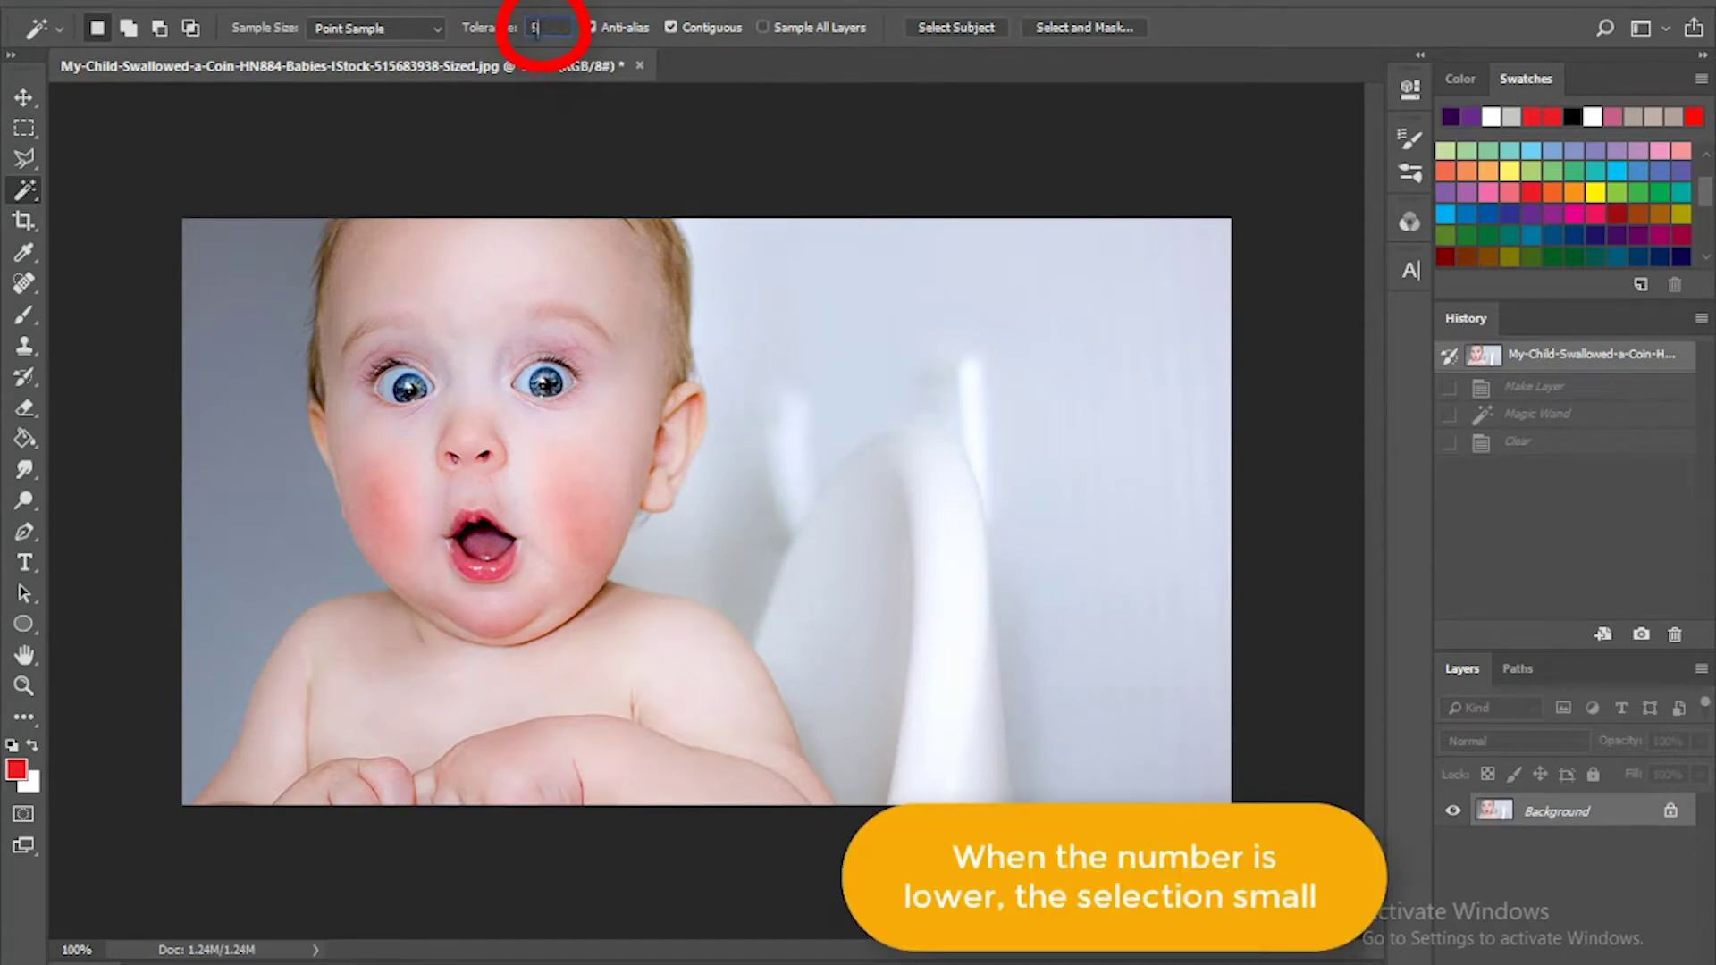
# Step: Unlock the background layer and delete the white wall beside the baby using the Magic Wand at tolerance 50
pyautogui.click(1669, 813)
pyautogui.click(823, 325)
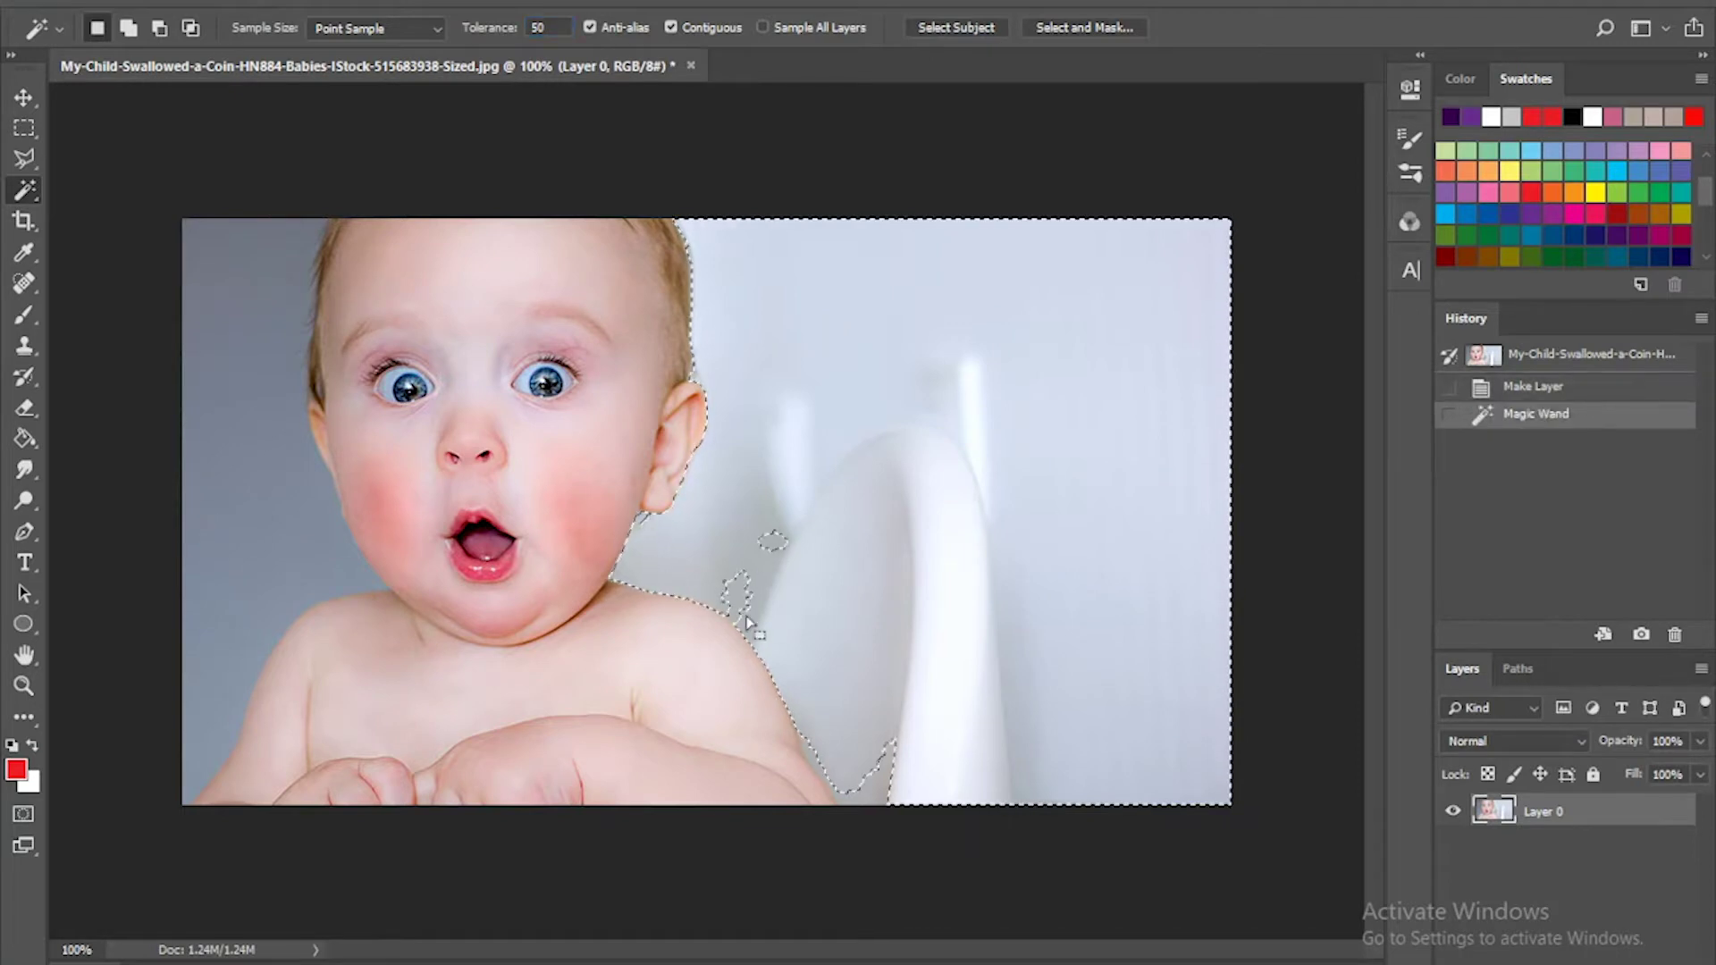
pyautogui.press('Delete')
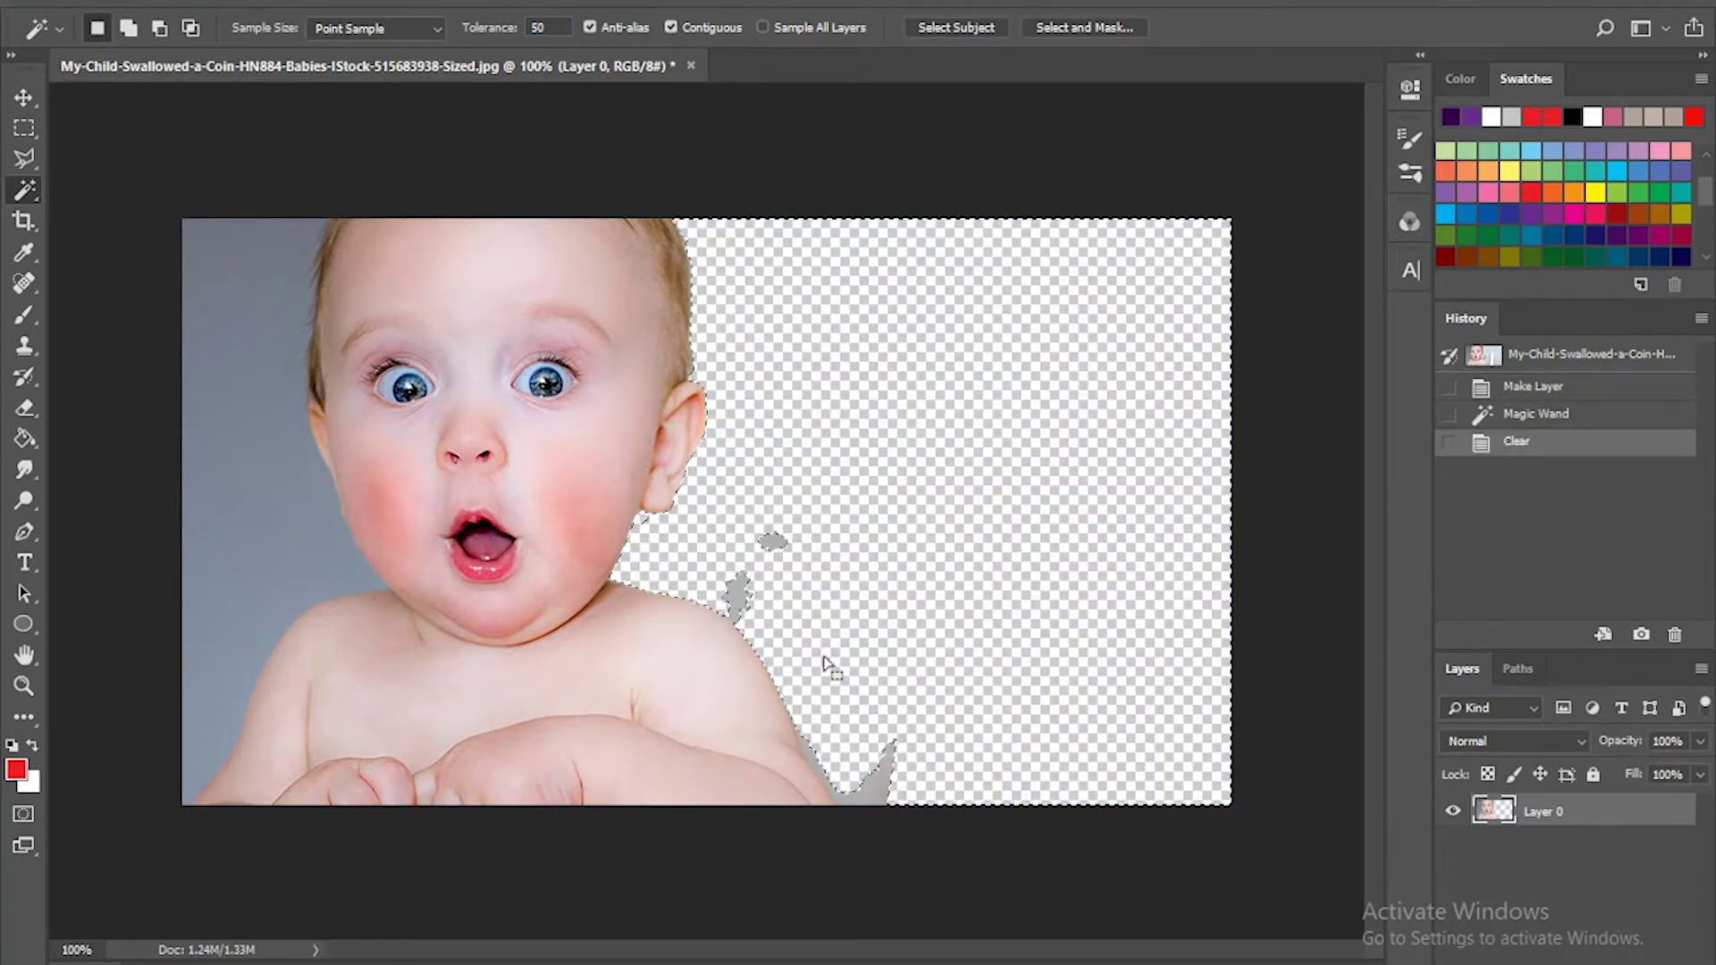
pyautogui.hotkey('ctrl', 'd')
# Step: Delete the grey-blue background on the other side of the baby with the Magic Wand and clear the selection
pyautogui.click(258, 337)
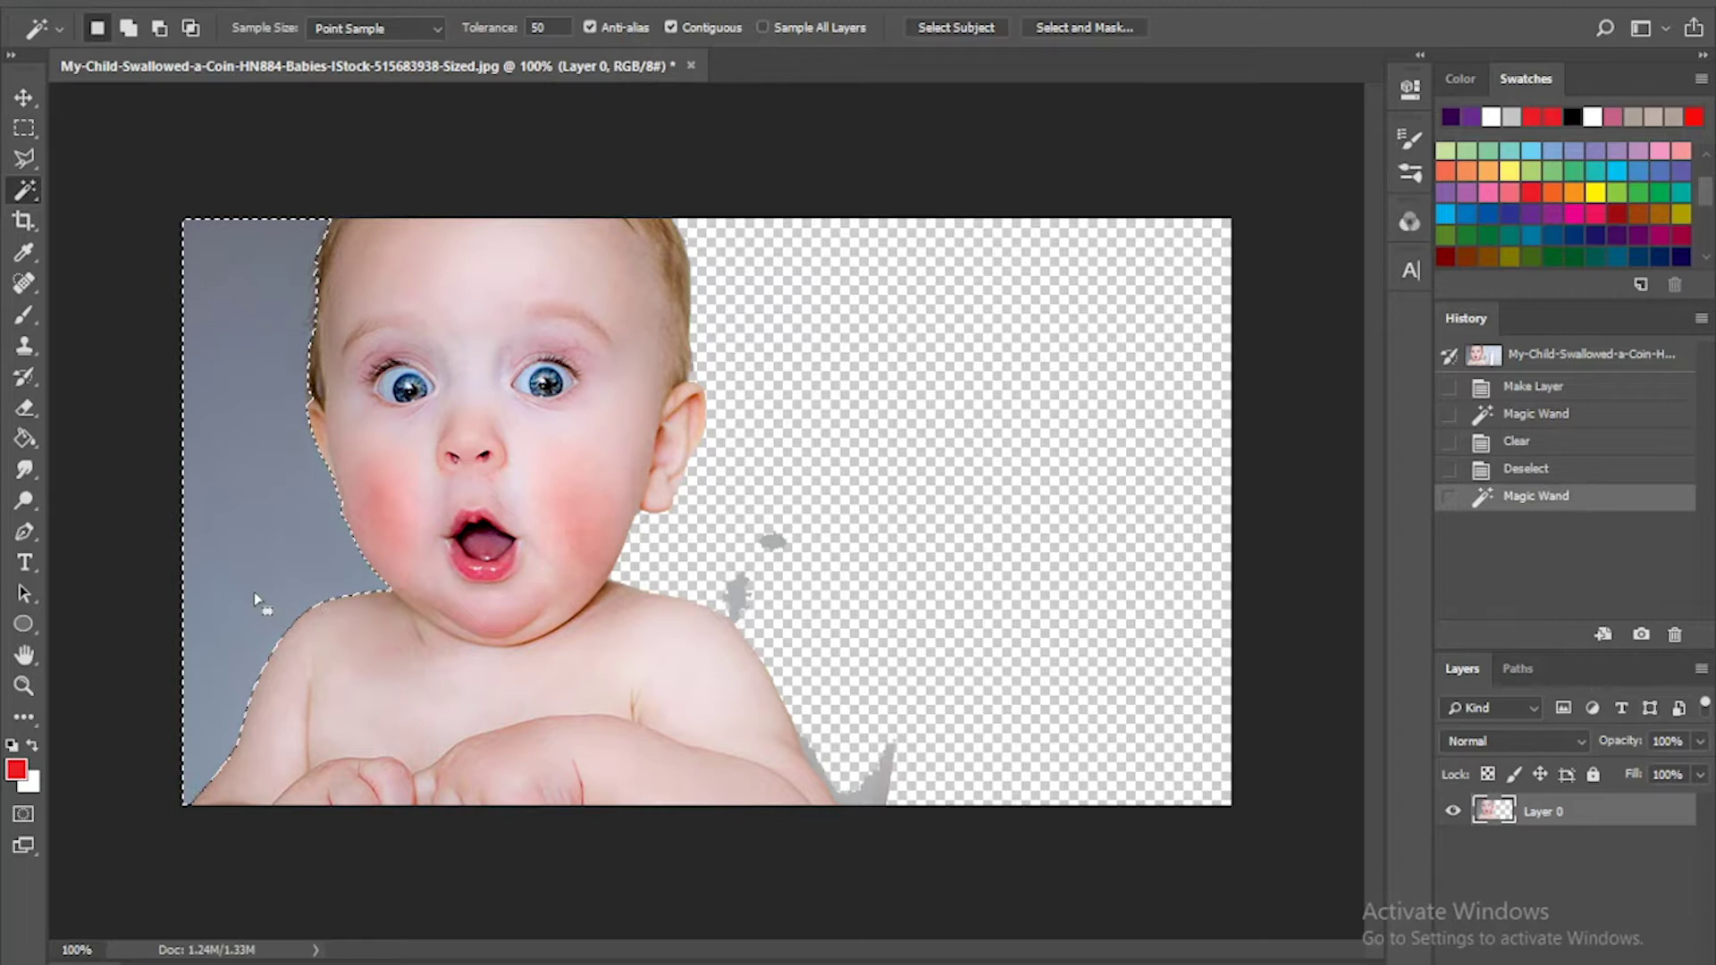
pyautogui.press('Delete')
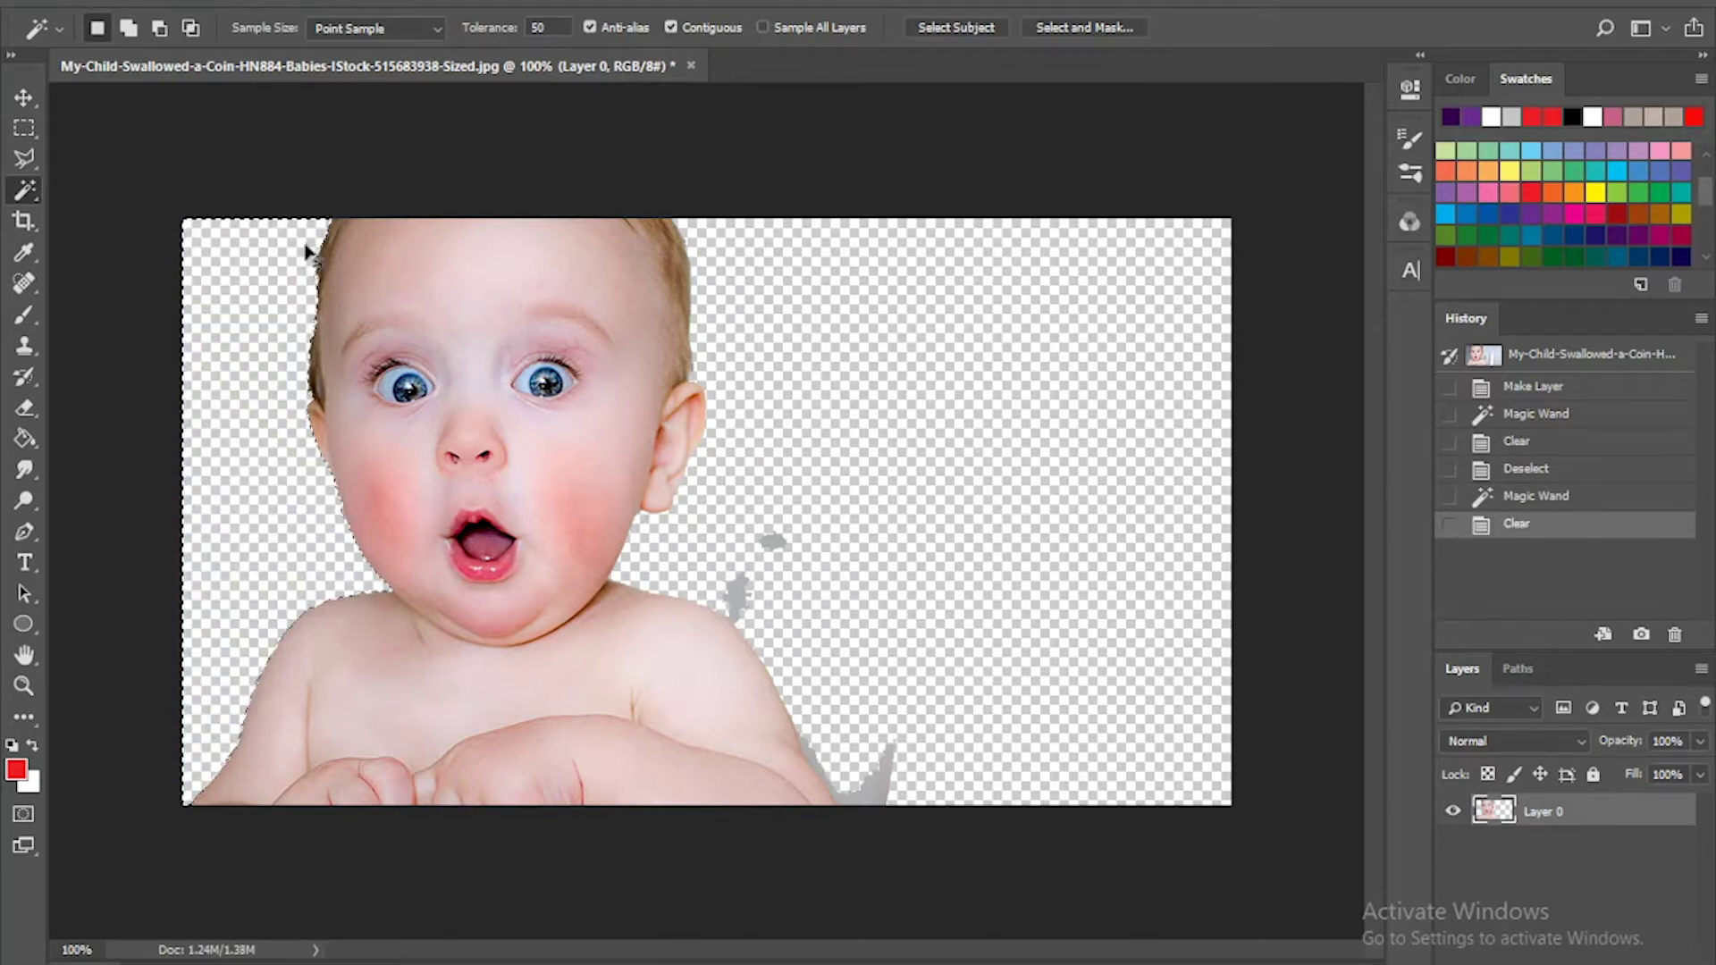
pyautogui.hotkey('ctrl', 'd')
# Step: Erase the two small grey remnants above the baby's shoulder using a smaller, hard eraser brush
pyautogui.click(31, 408)
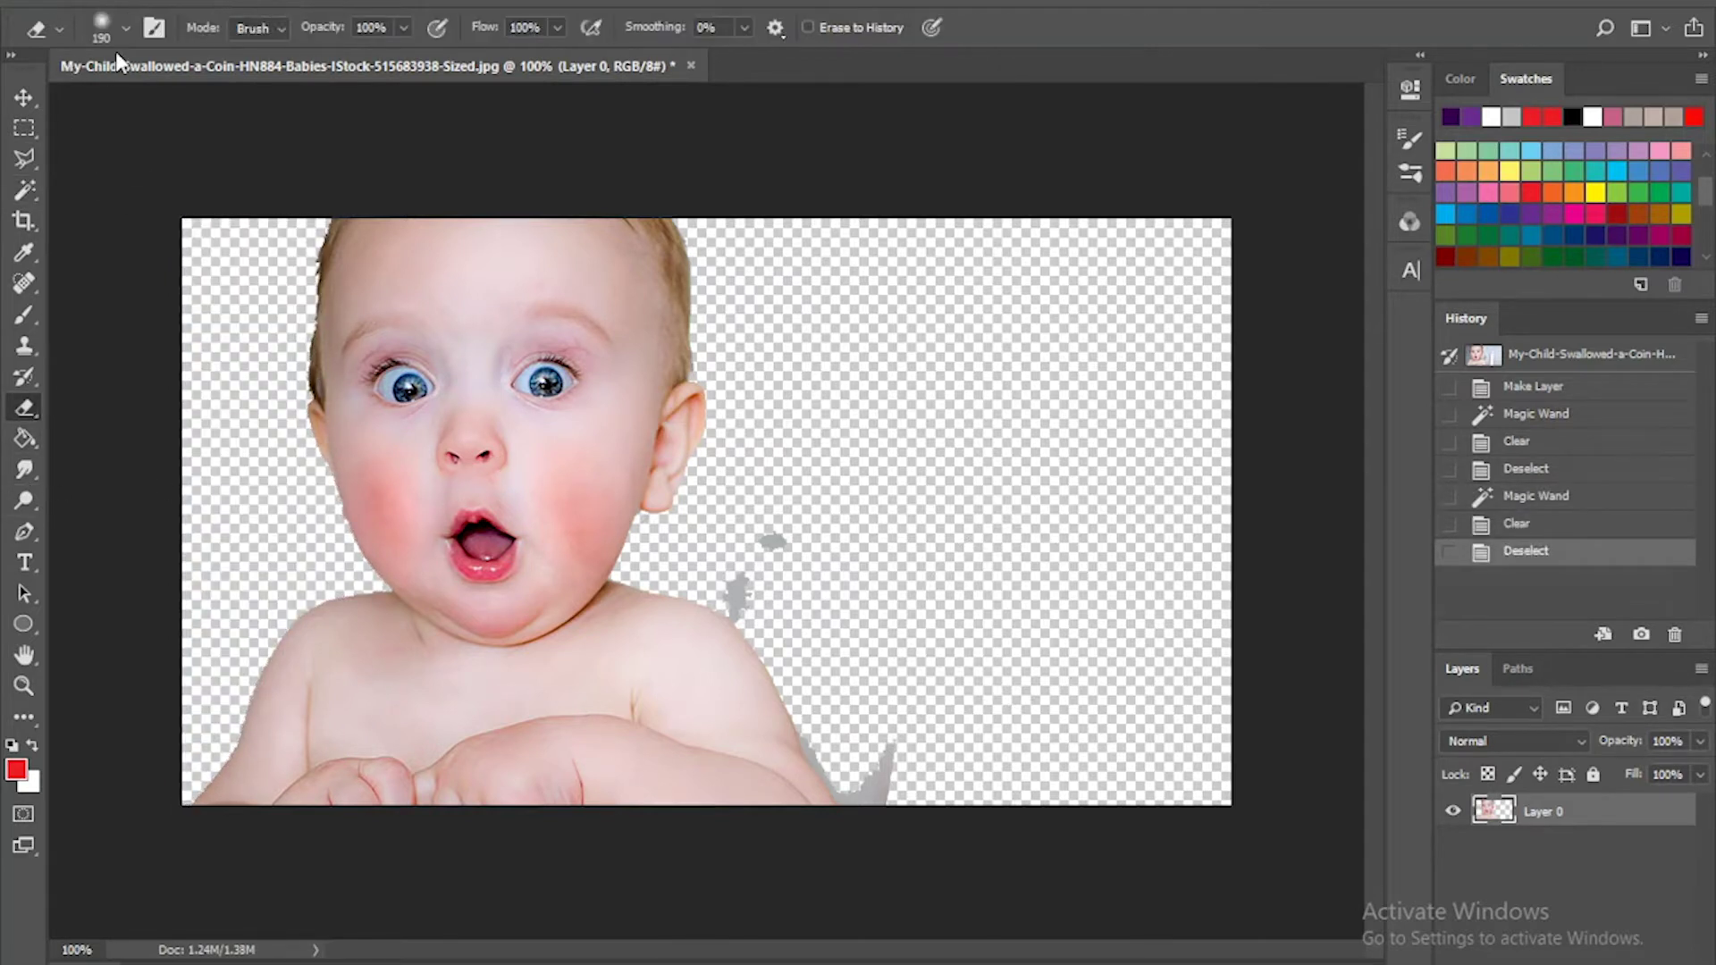
pyautogui.click(116, 32)
pyautogui.click(850, 581)
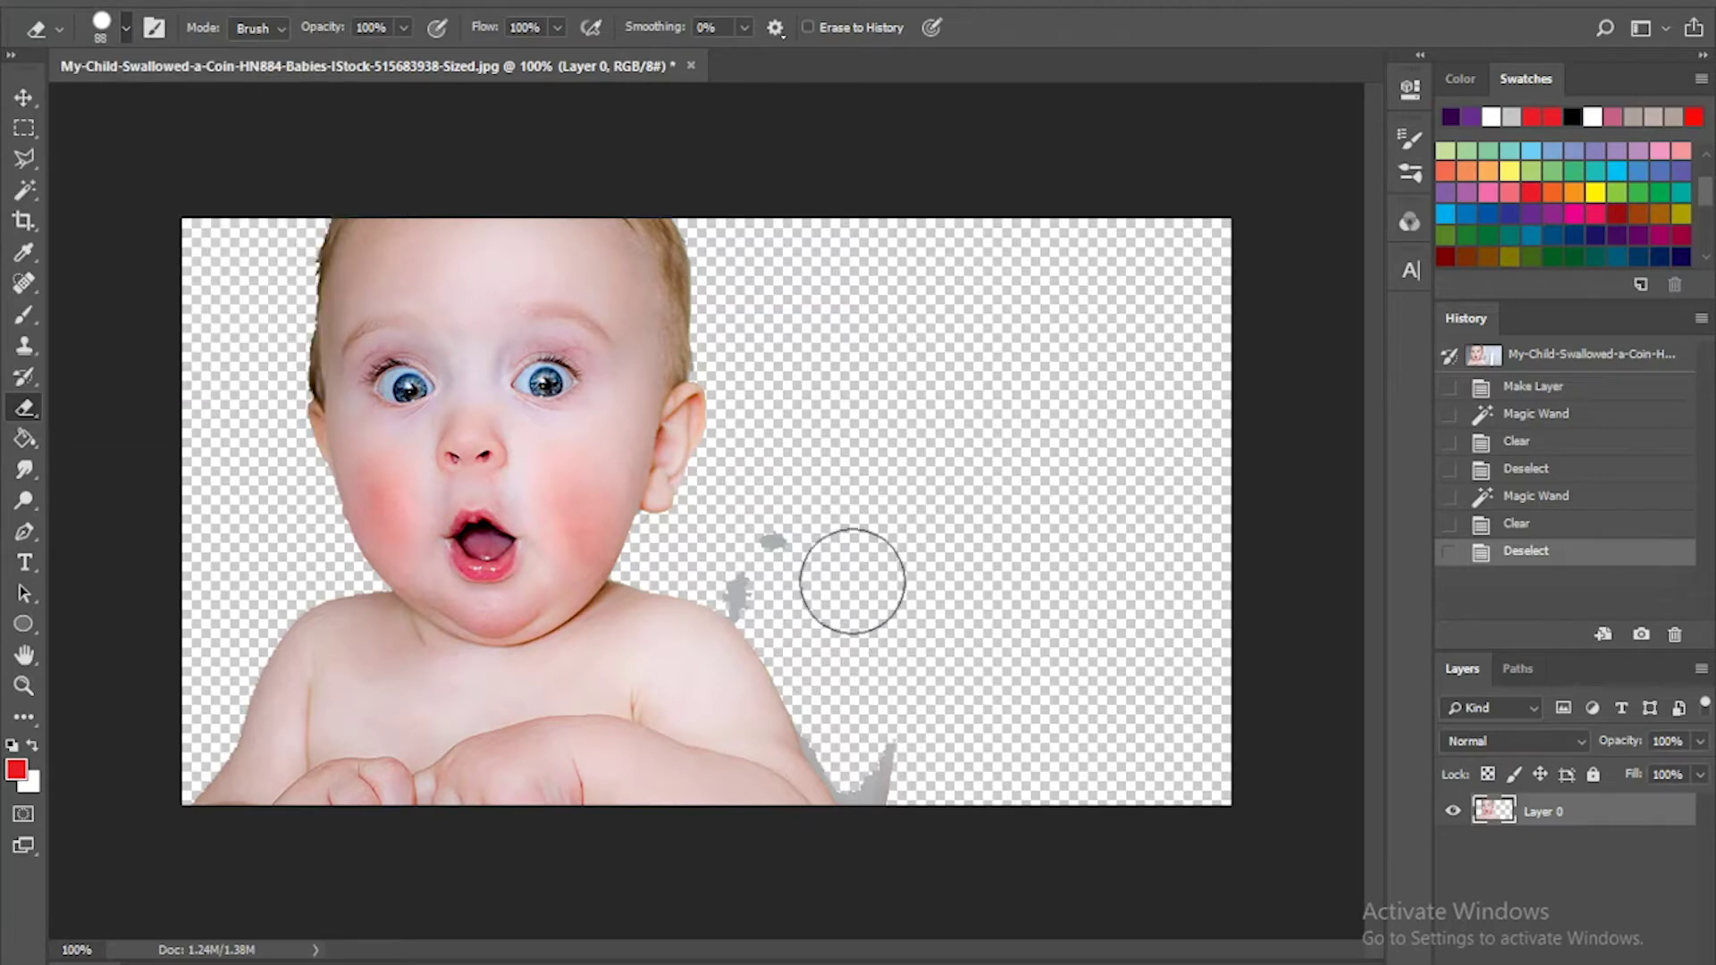
pyautogui.moveTo(808, 531); pyautogui.dragTo(784, 568)
pyautogui.click(758, 579)
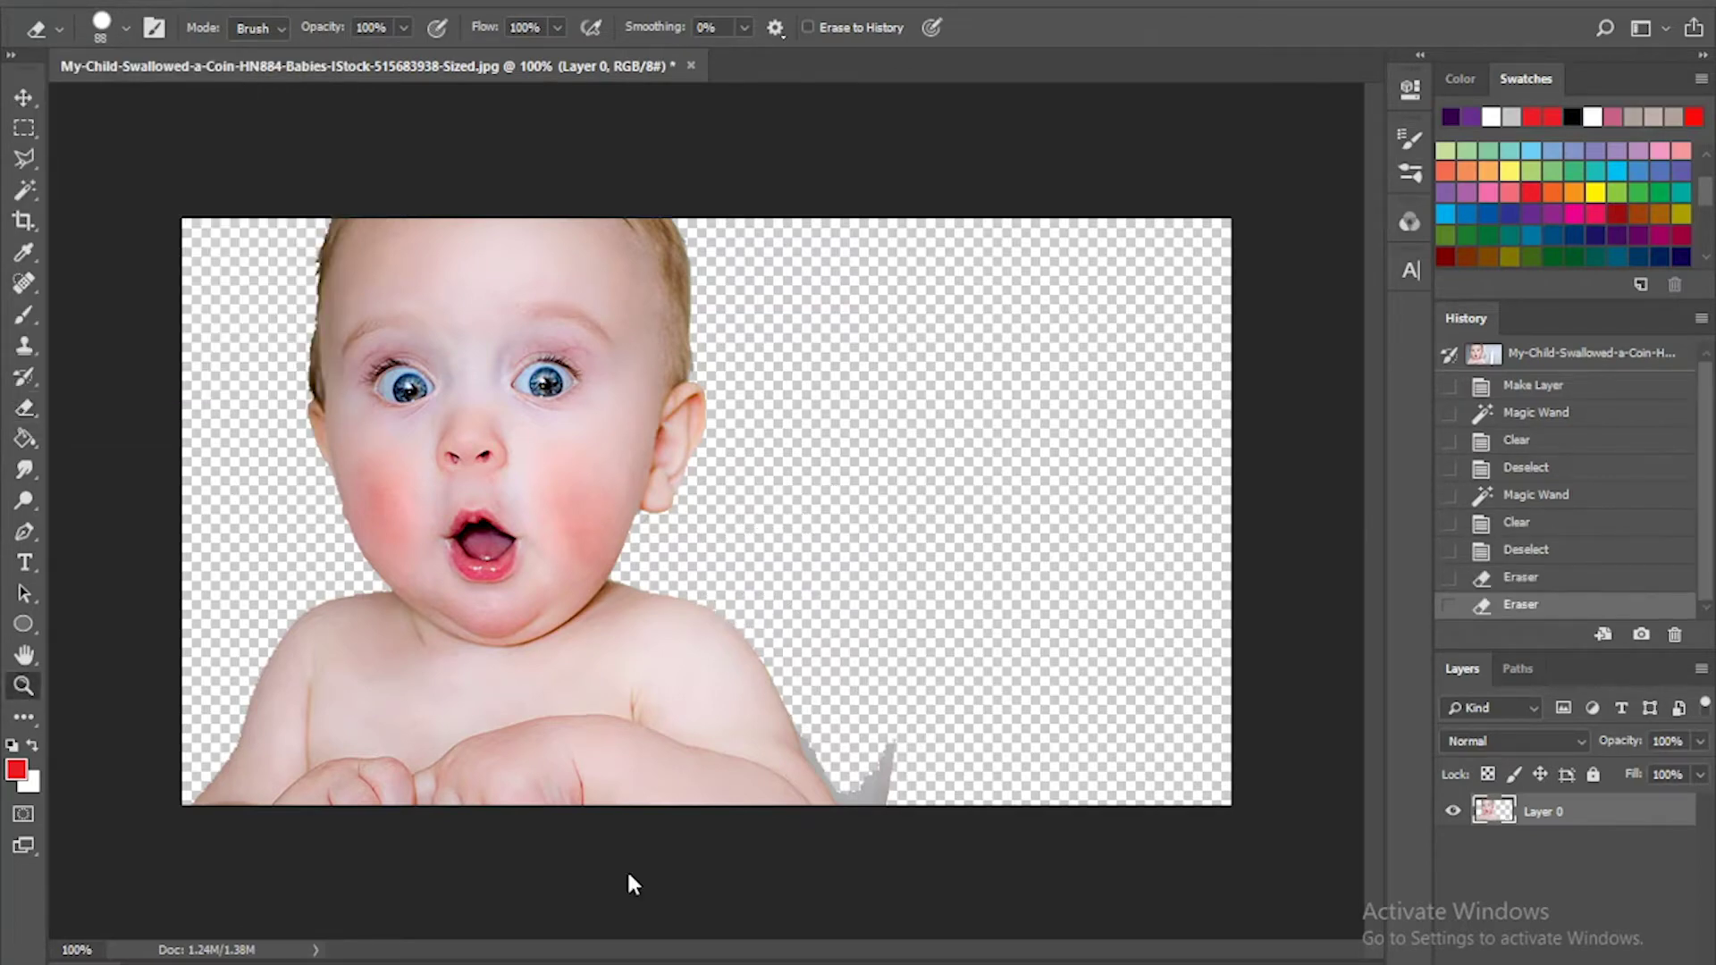
# Step: Erase the grey remnant beside the baby's arm at the image's lower edge and touch up the area beside the hair
pyautogui.click(686, 698)
pyautogui.click(685, 698)
pyautogui.moveTo(840, 949); pyautogui.dragTo(899, 949)
pyautogui.scroll(-3, 918, 659)
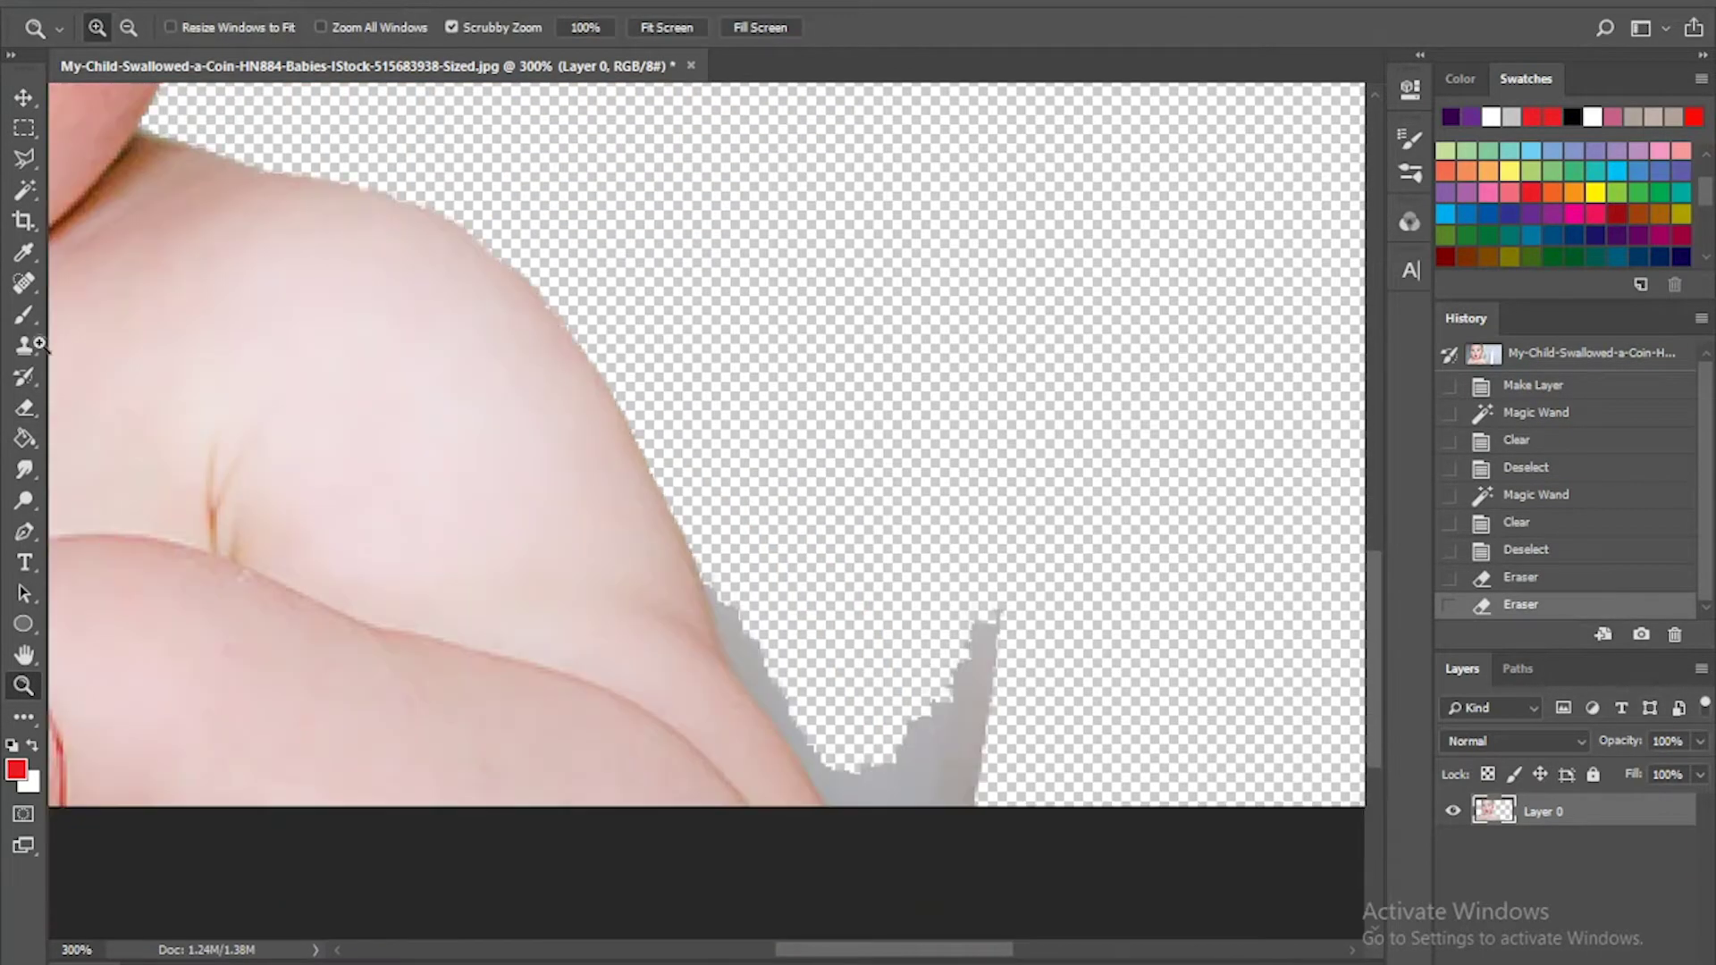
pyautogui.press('e')
pyautogui.moveTo(1054, 679)
pyautogui.mouseDown()
pyautogui.moveTo(1026, 759)
pyautogui.moveTo(957, 709)
pyautogui.moveTo(855, 537)
pyautogui.moveTo(998, 379)
pyautogui.mouseUp()
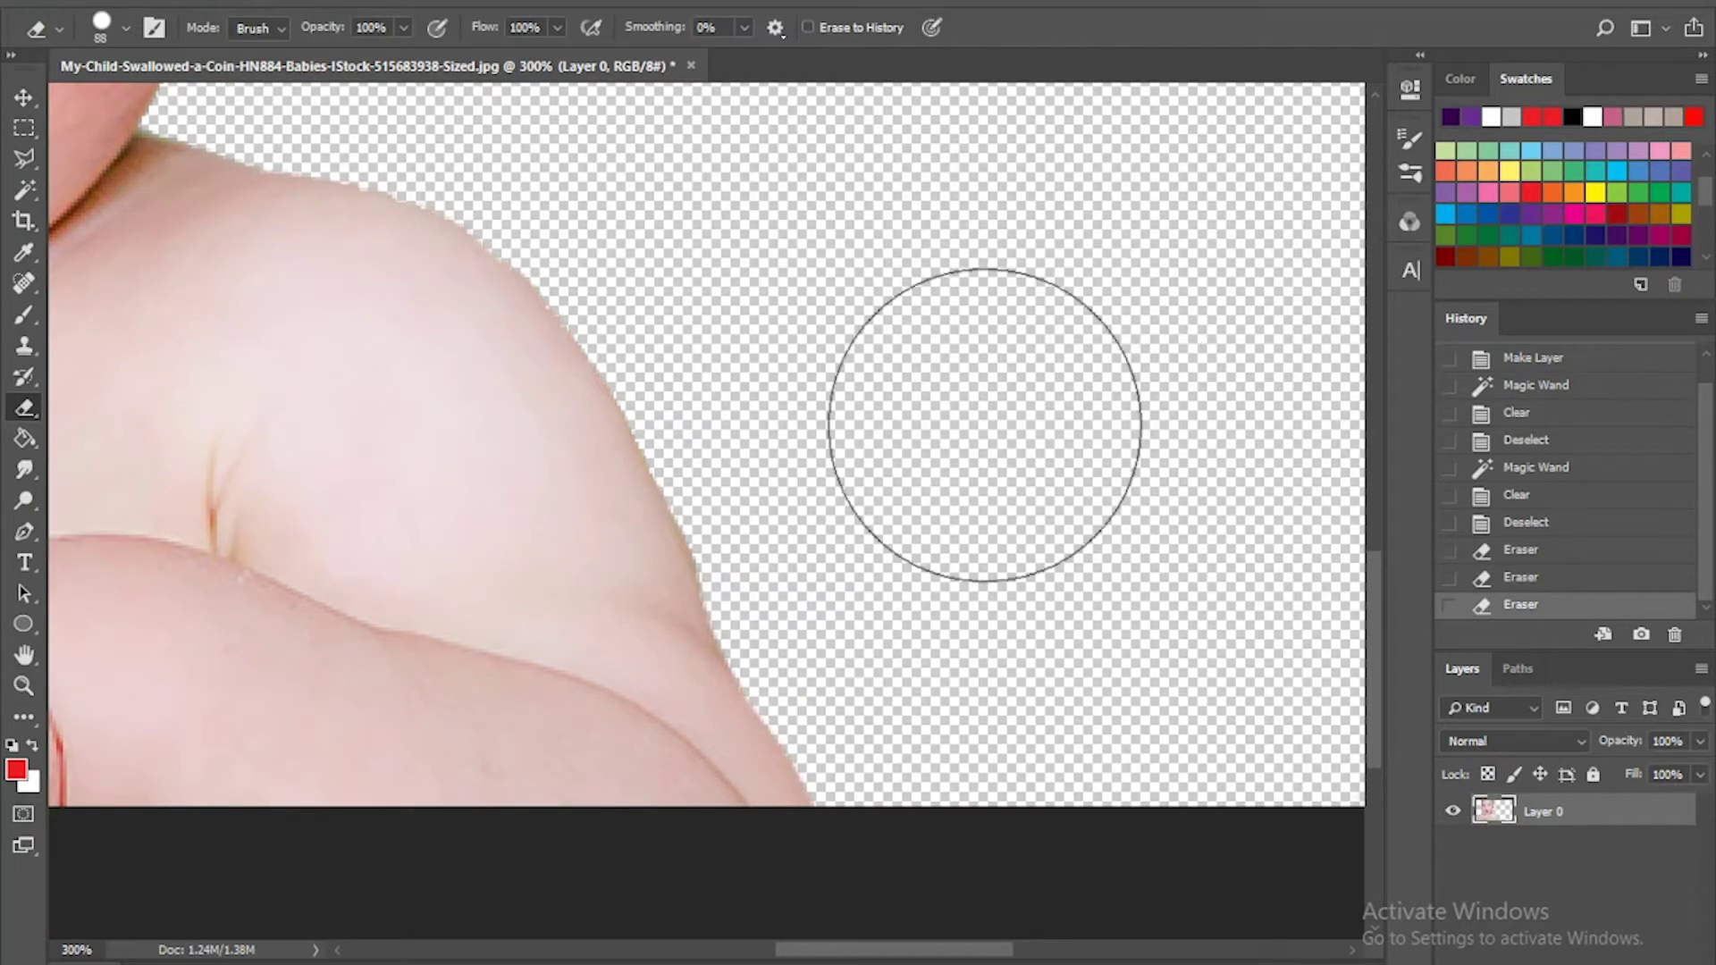
pyautogui.hotkey('ctrl', '-')
pyautogui.hotkey('ctrl', '-')
pyautogui.hotkey('ctrl', '-')
pyautogui.hotkey('ctrl', '+')
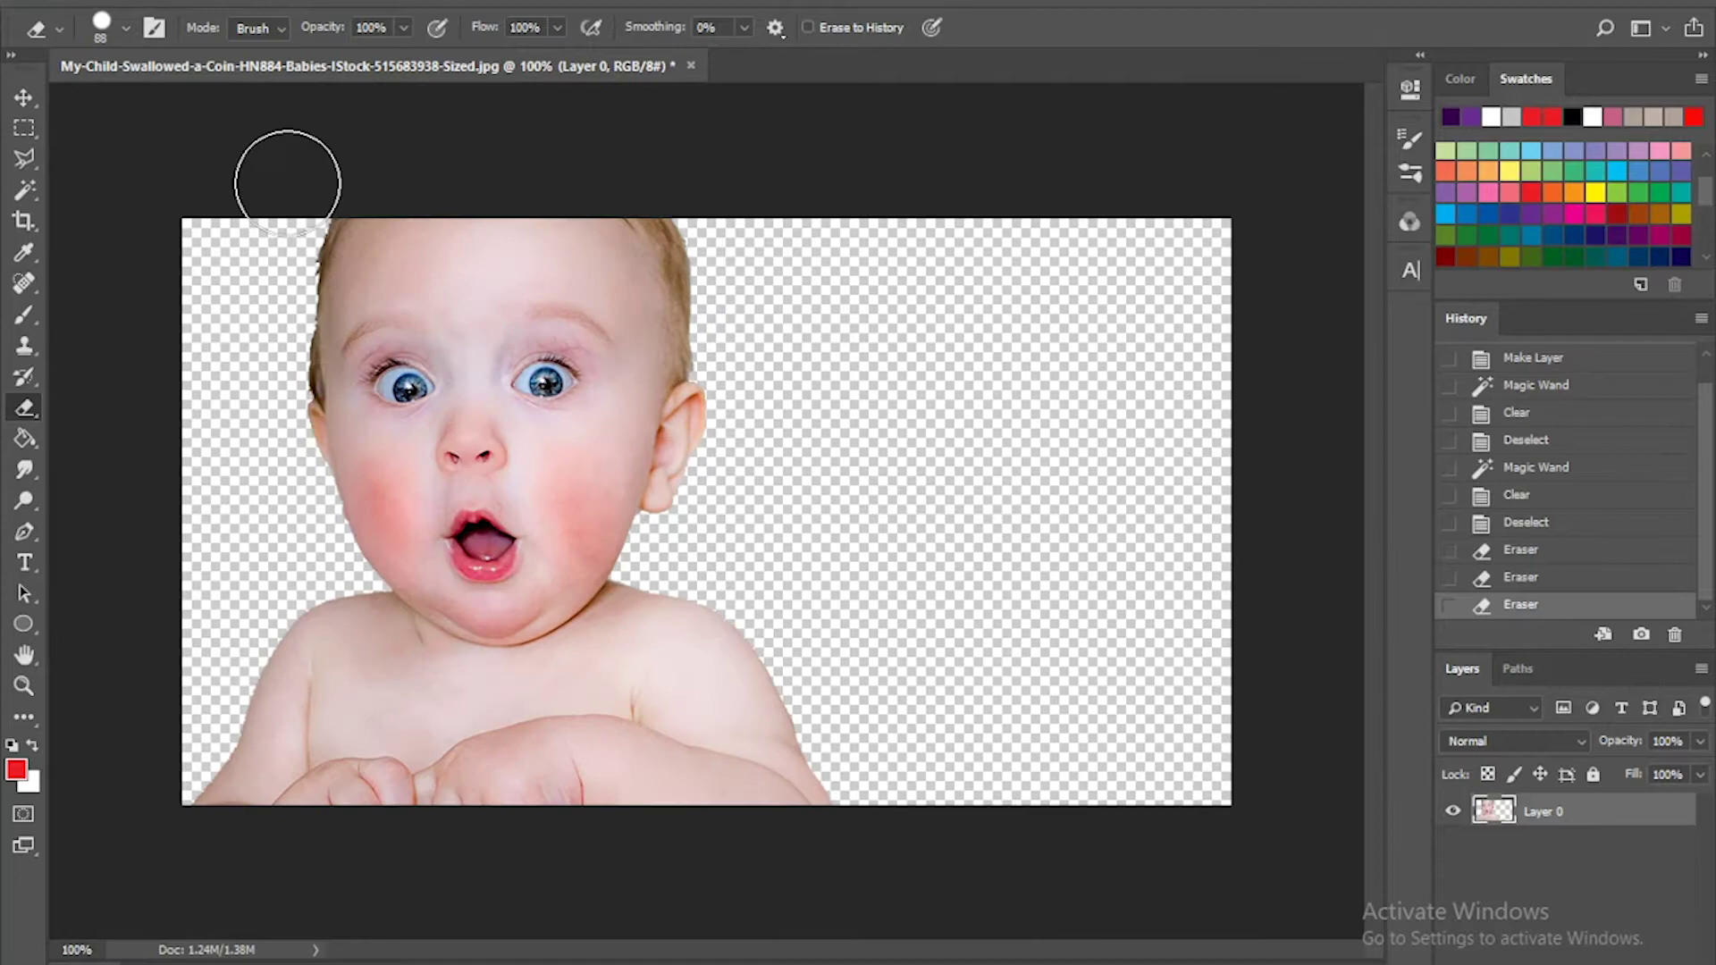
pyautogui.click(260, 275)
pyautogui.click(253, 298)
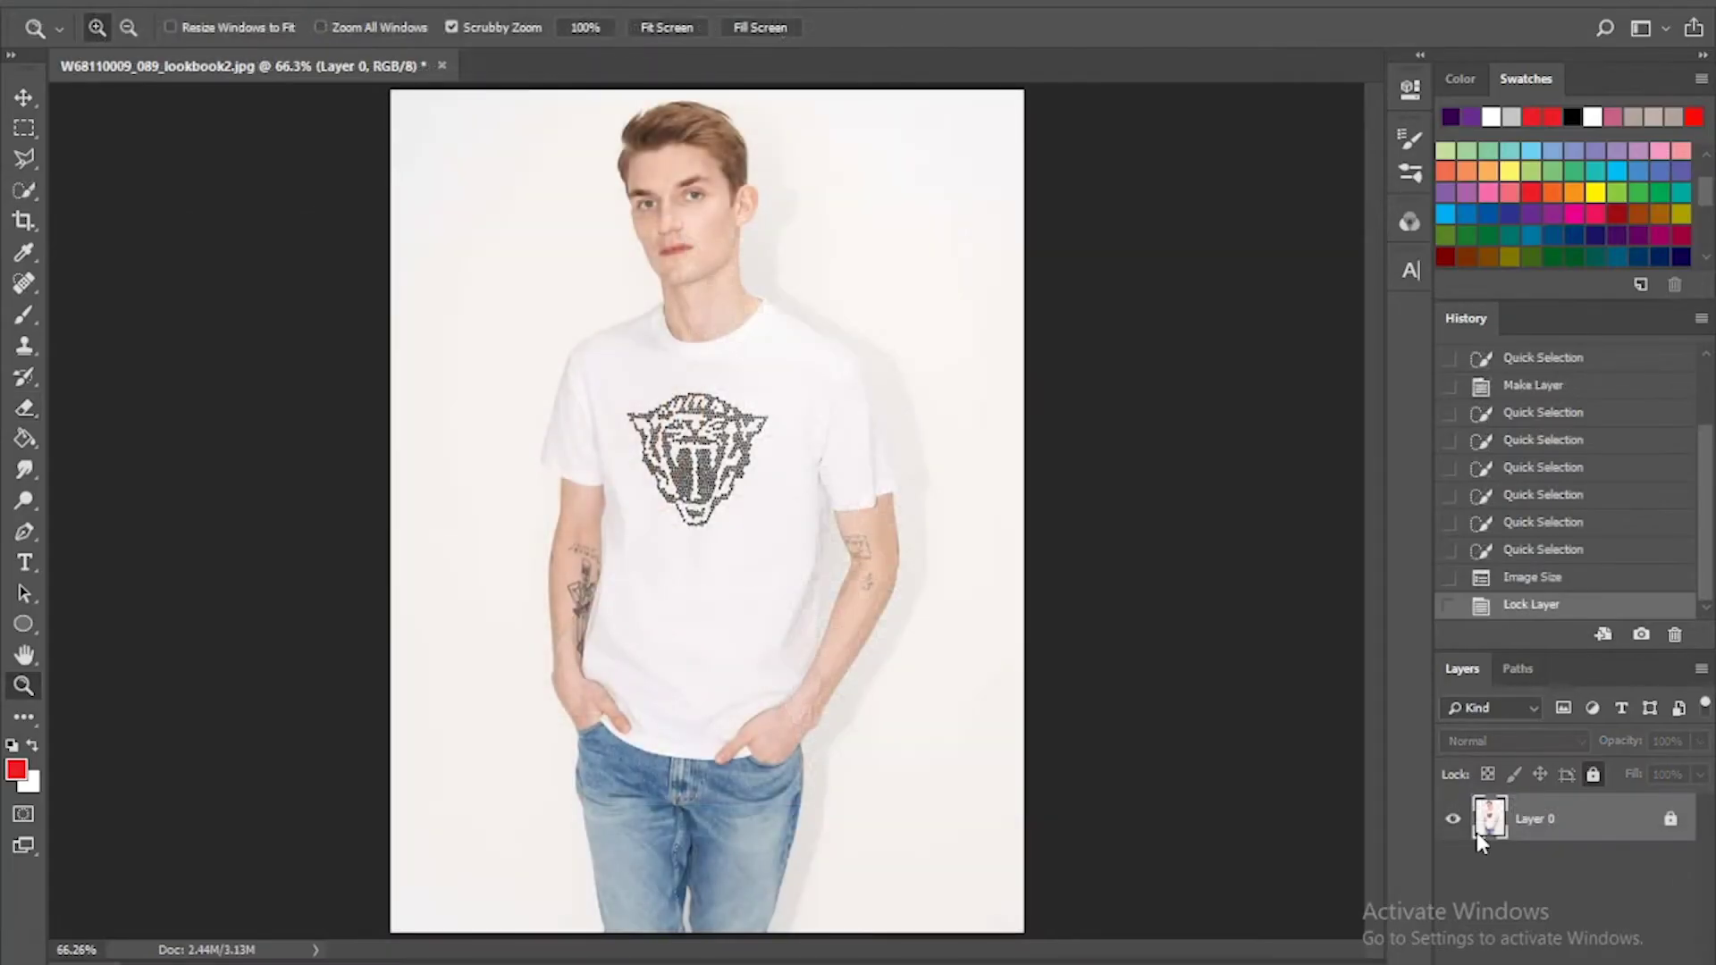
# Step: In the T-shirt photo, unlock the layer and delete the background left of the man using the Quick Selection tool
pyautogui.click(27, 190)
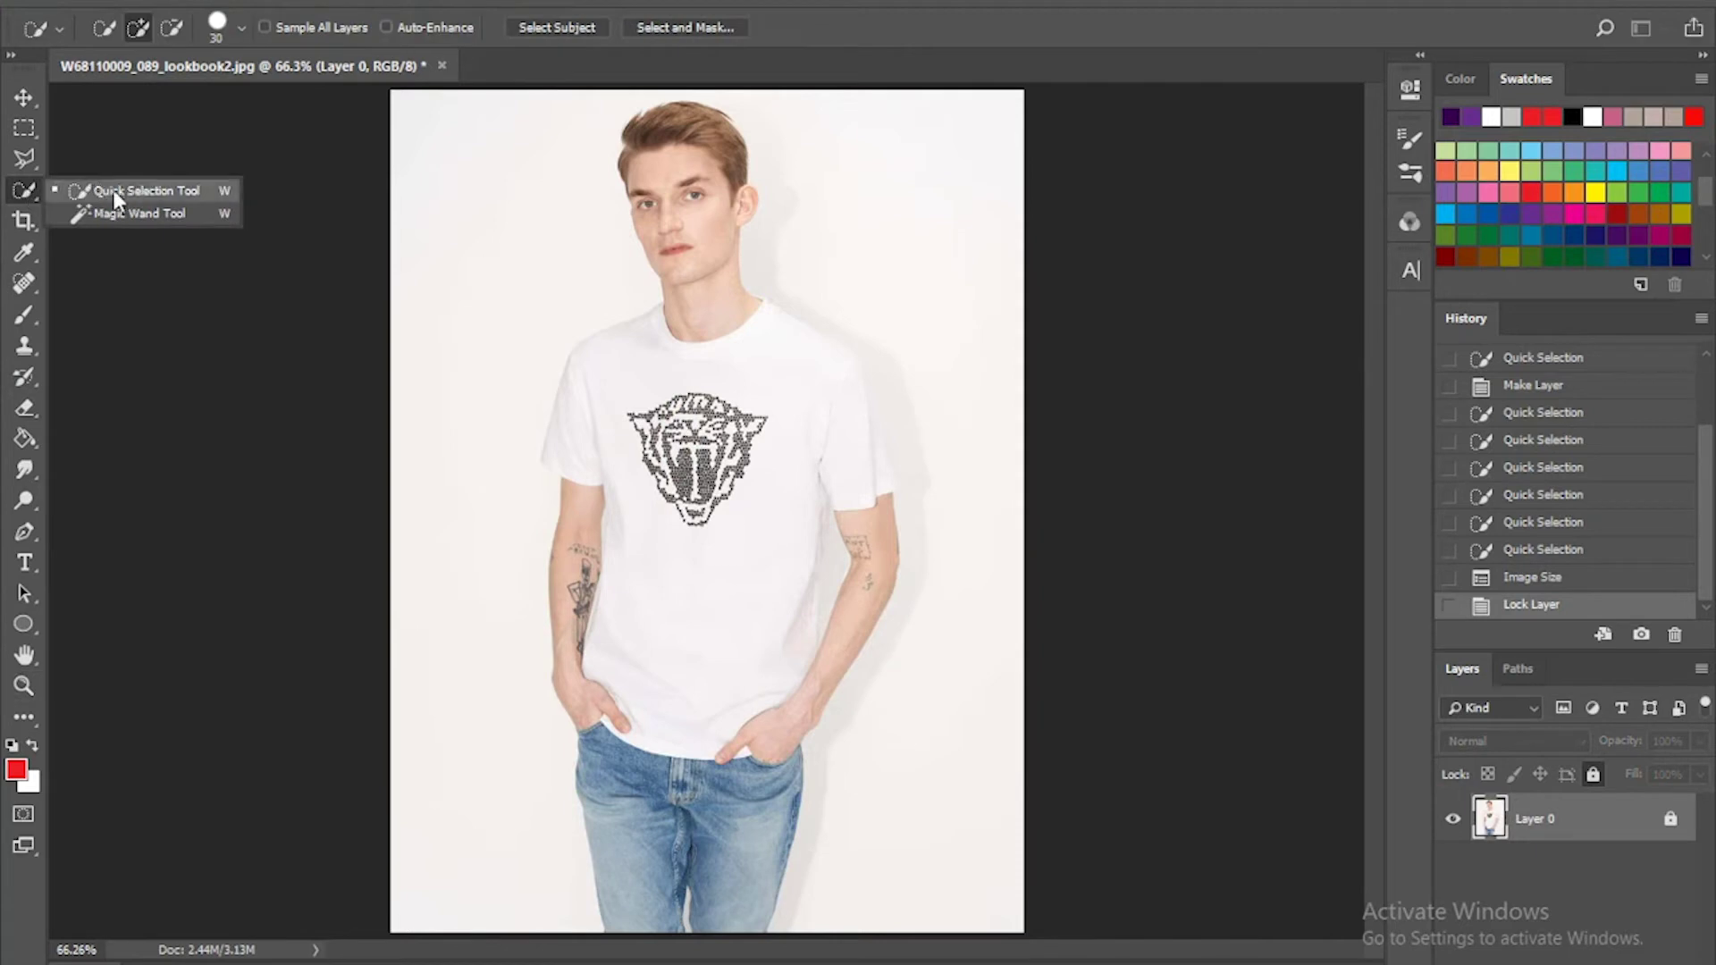
pyautogui.click(134, 192)
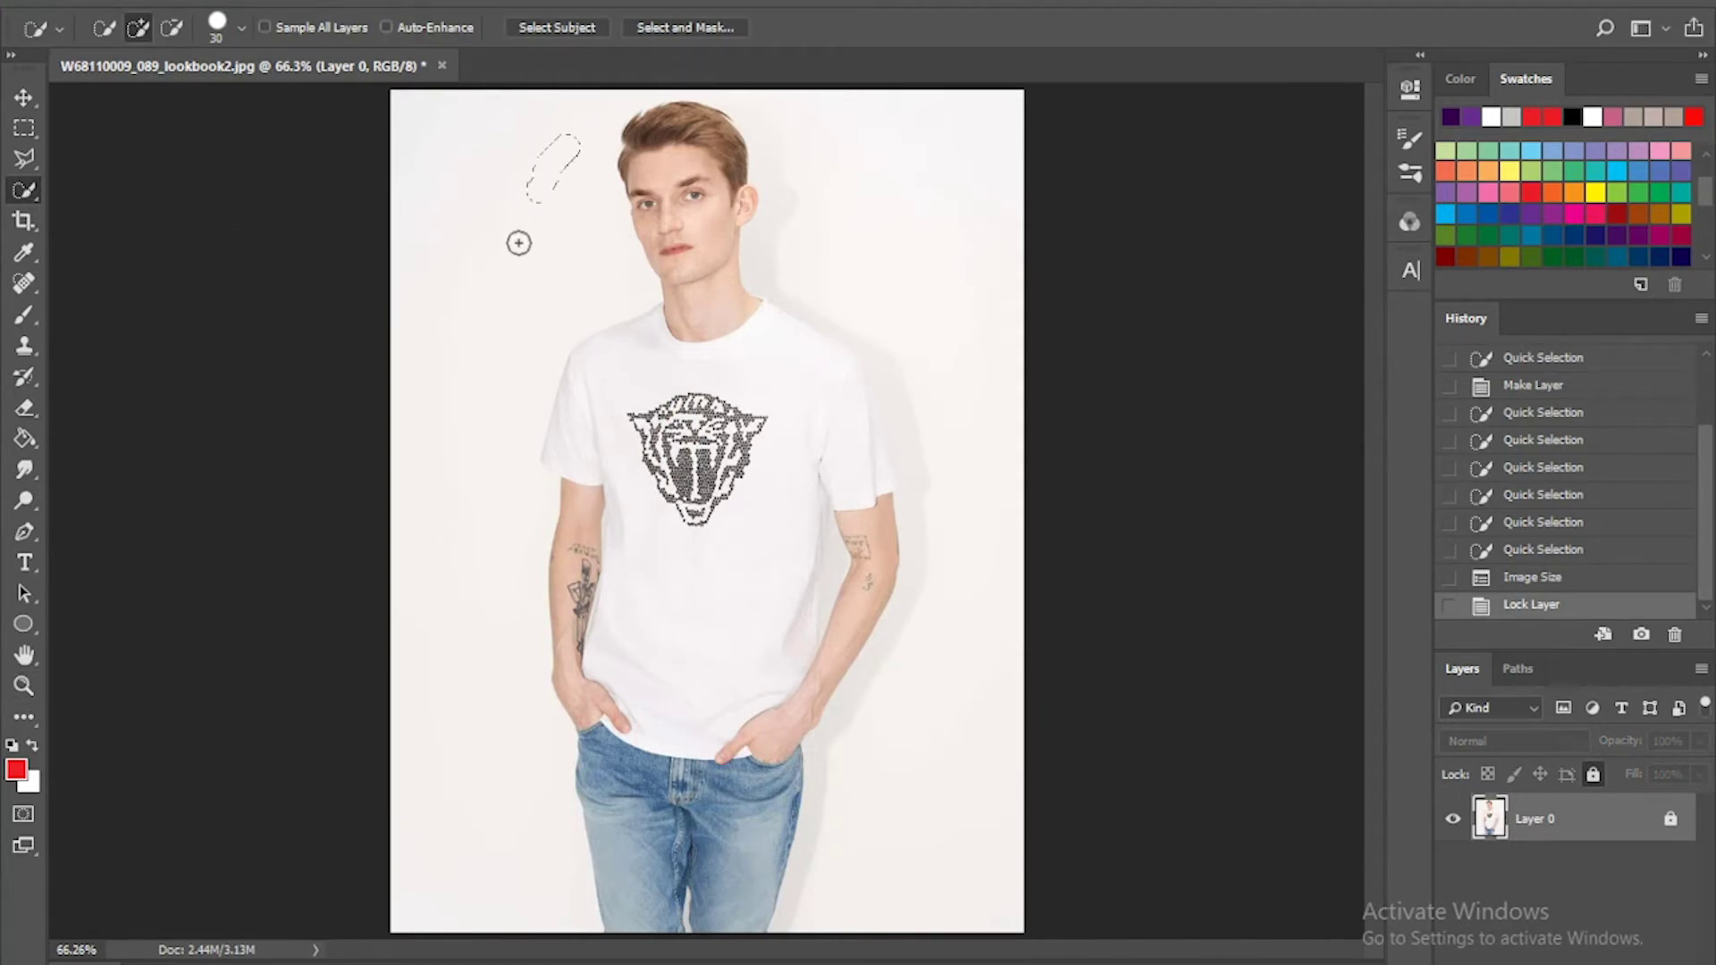
pyautogui.moveTo(456, 691); pyautogui.dragTo(467, 743)
pyautogui.click(1669, 818)
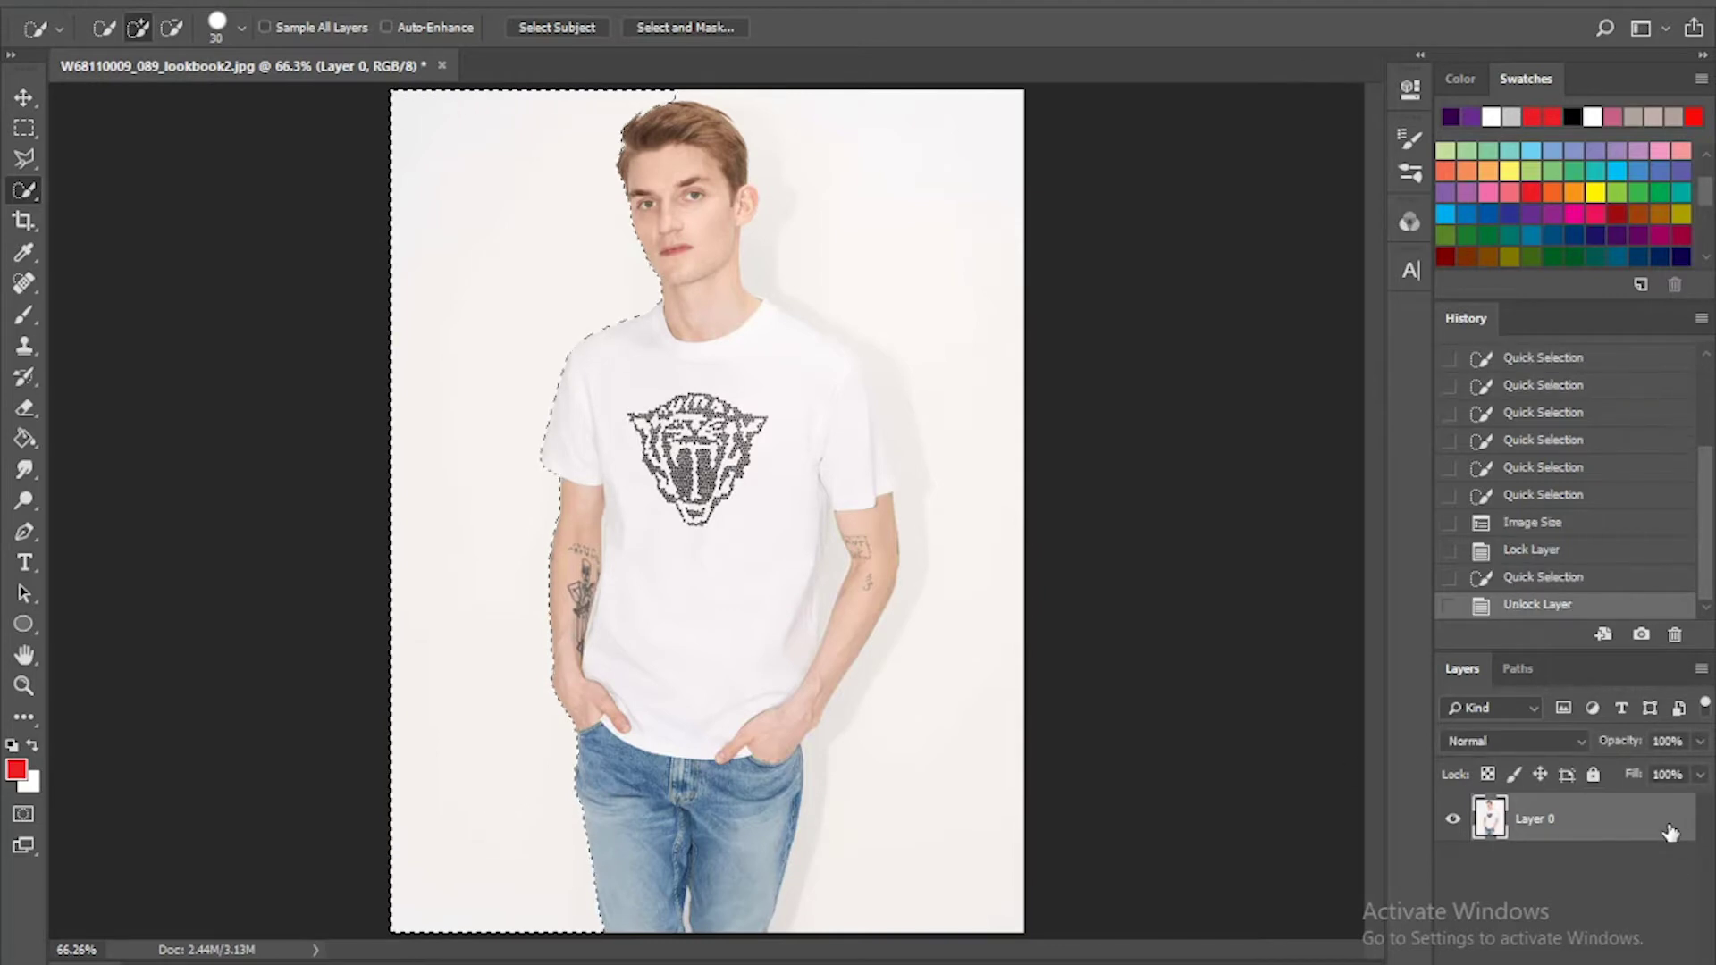
pyautogui.press('Delete')
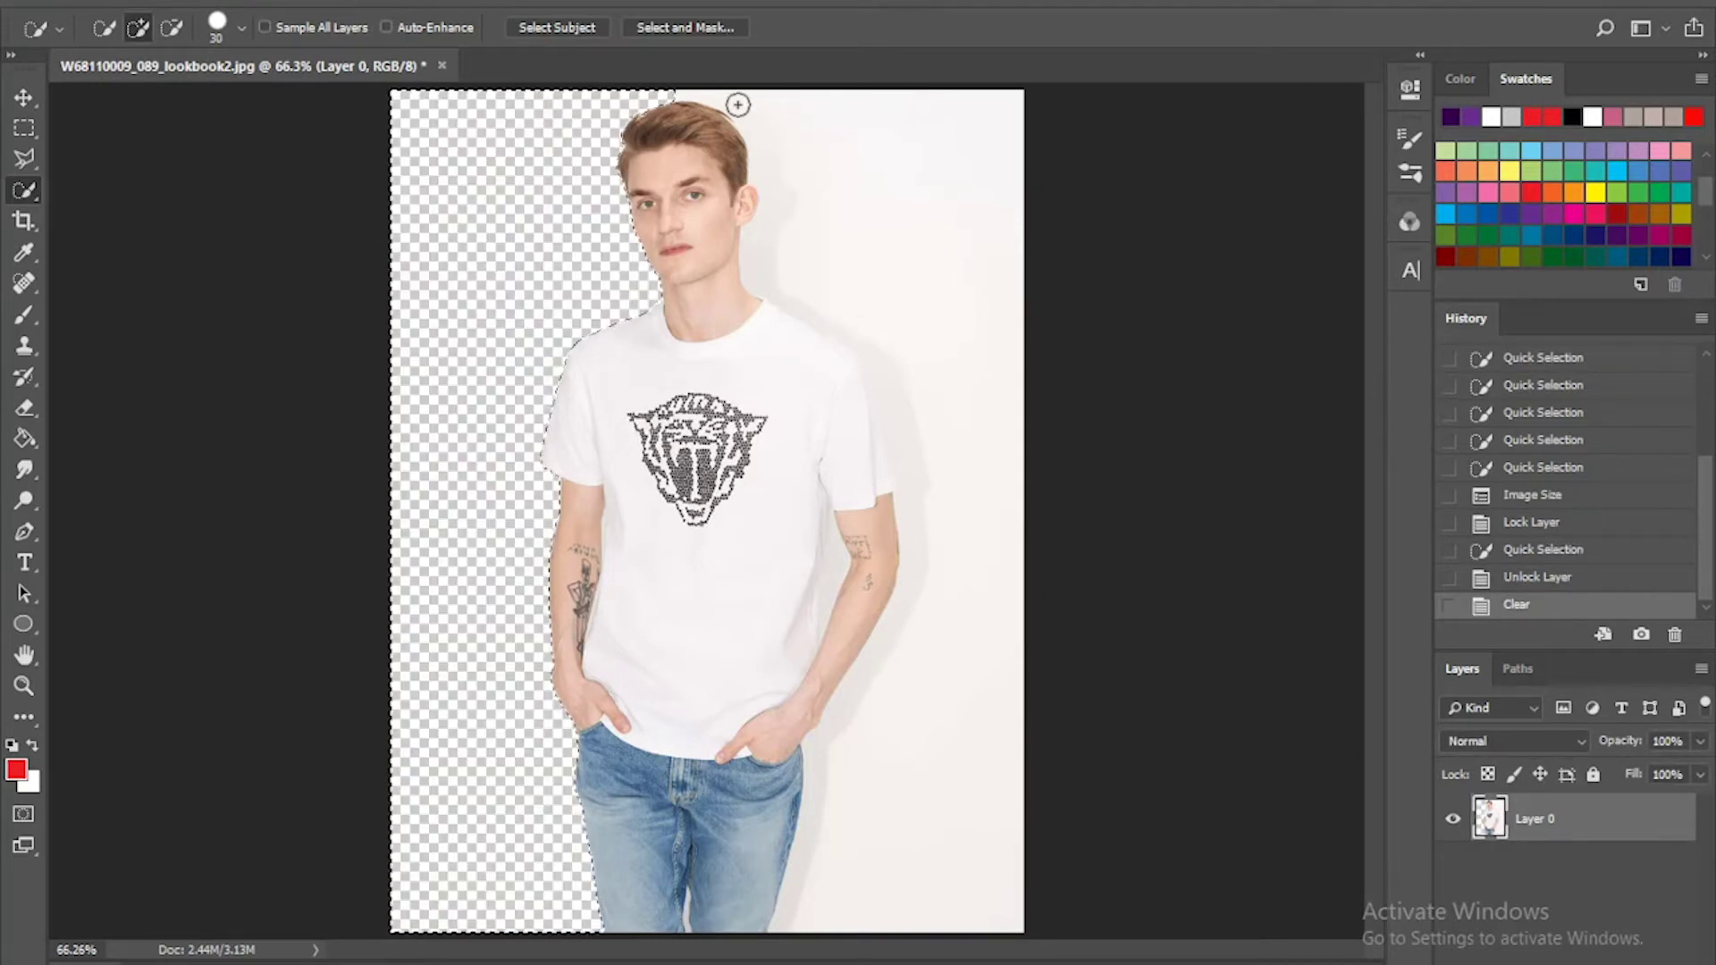
# Step: Delete the background right of the man with Quick Selection, subtracting the white T-shirt from the selection beforehand
pyautogui.moveTo(732, 107); pyautogui.dragTo(766, 119)
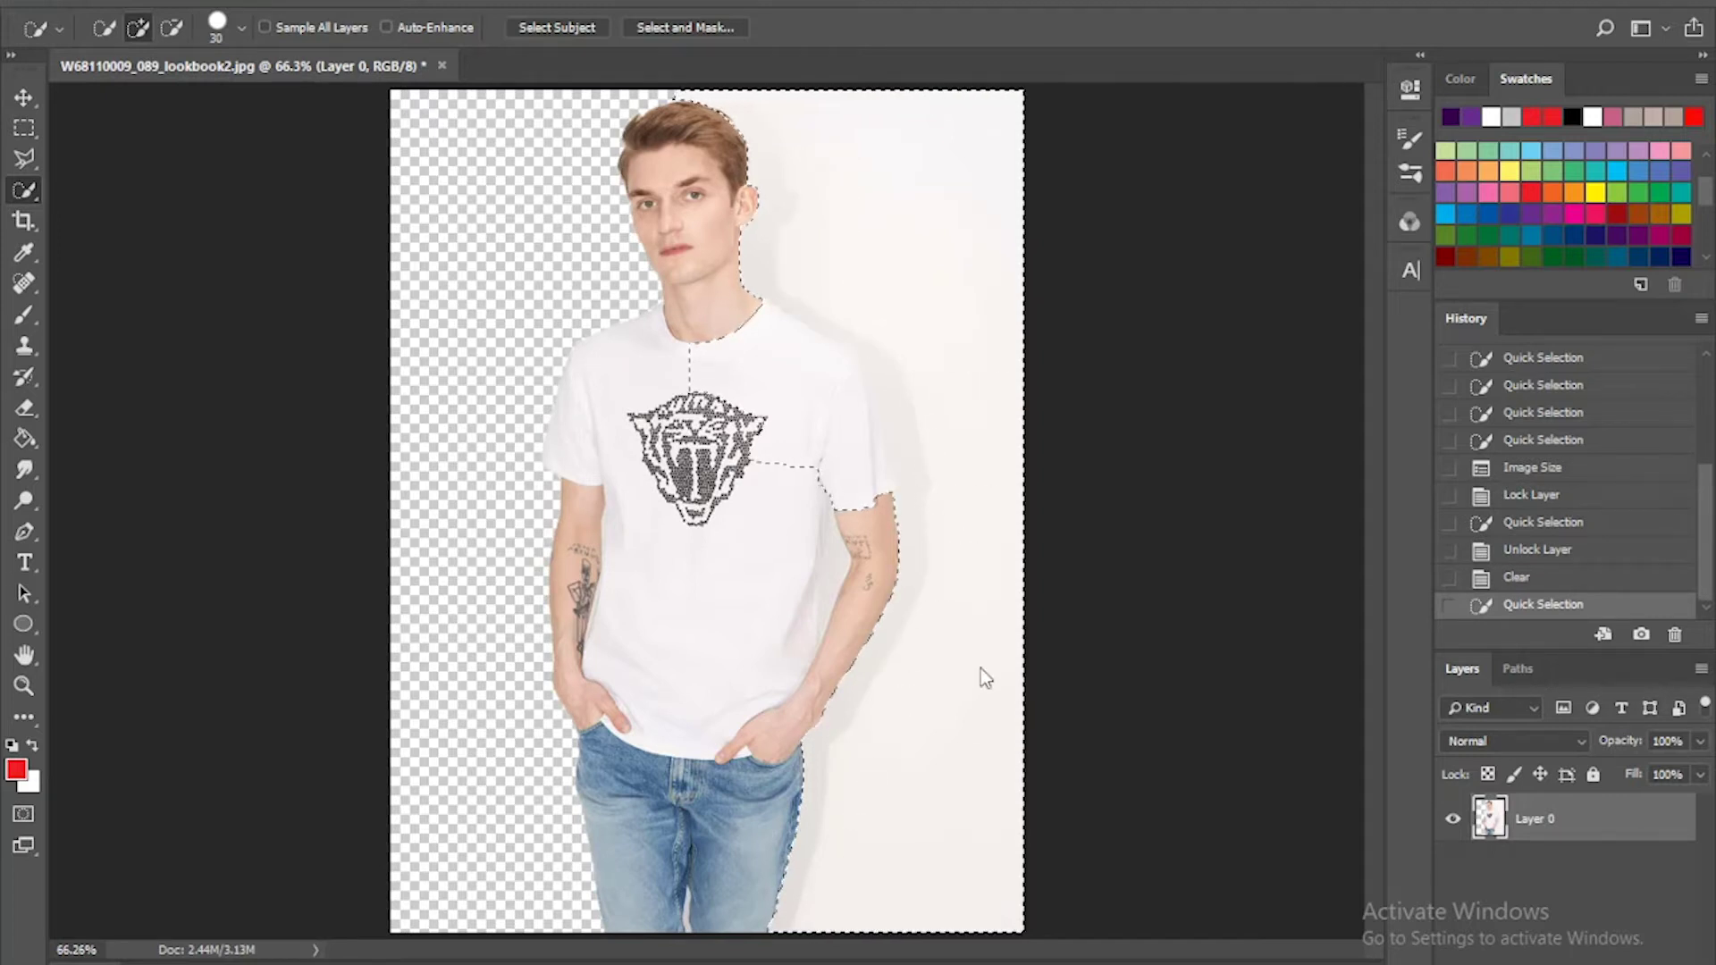
pyautogui.click(171, 27)
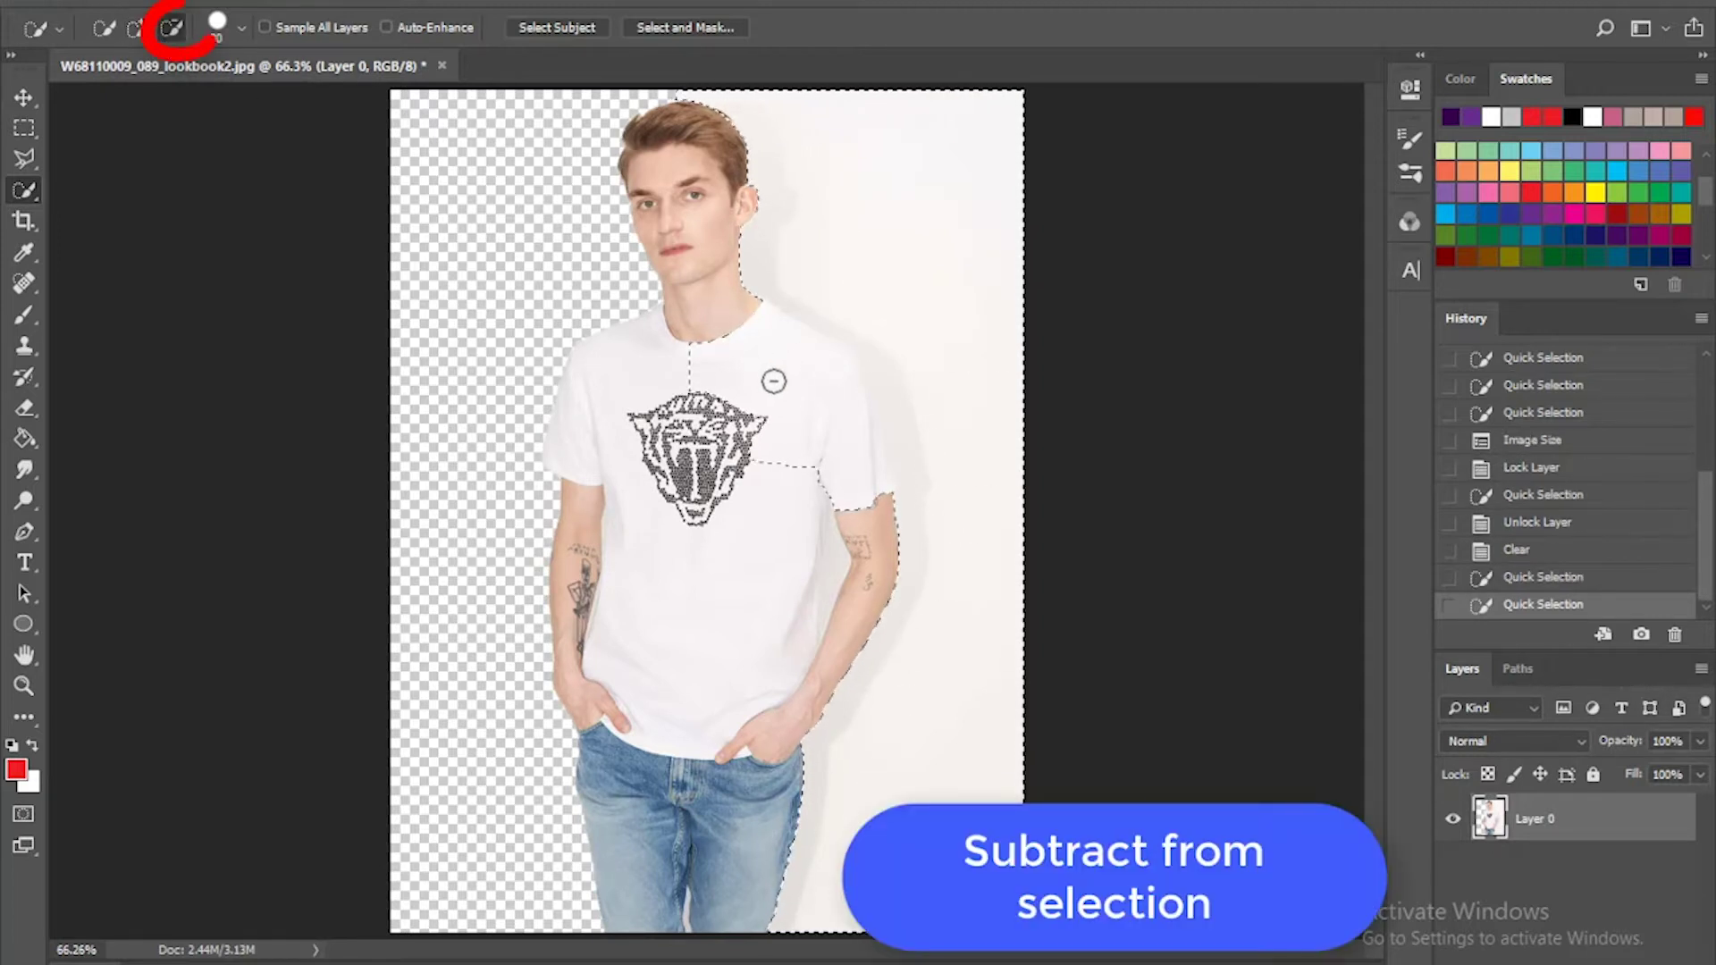
pyautogui.moveTo(774, 380)
pyautogui.mouseDown()
pyautogui.moveTo(784, 355)
pyautogui.moveTo(722, 342)
pyautogui.moveTo(777, 325)
pyautogui.moveTo(817, 451)
pyautogui.moveTo(776, 447)
pyautogui.moveTo(881, 490)
pyautogui.mouseUp()
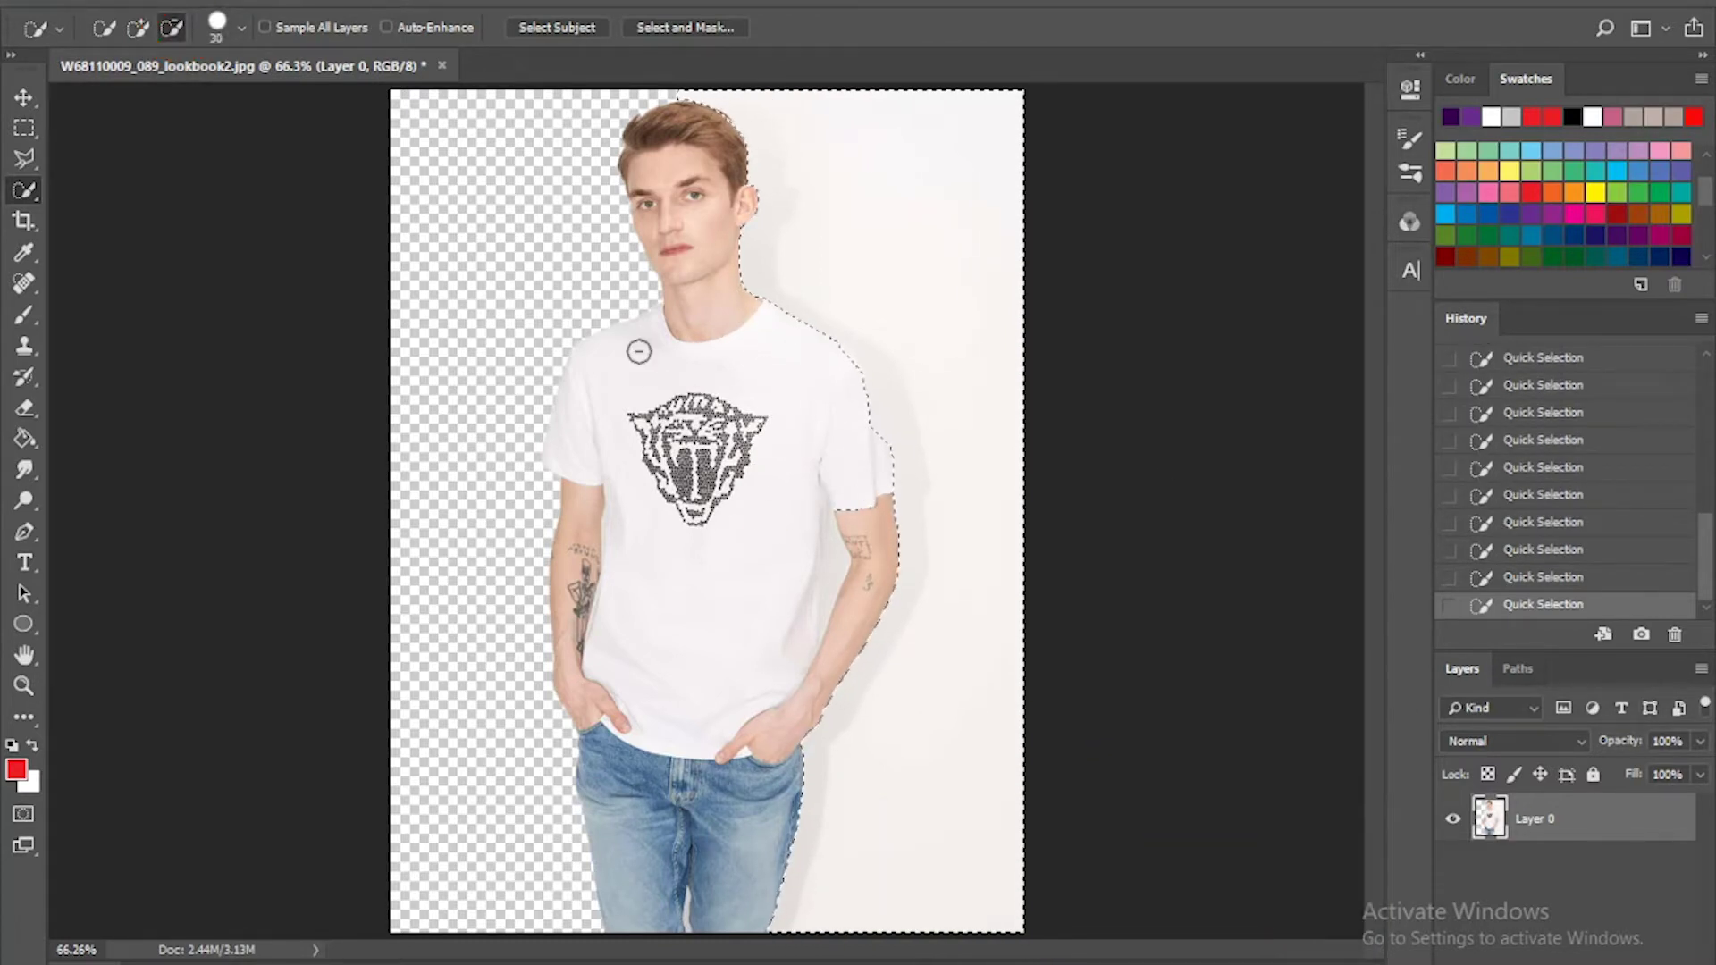
pyautogui.press('Delete')
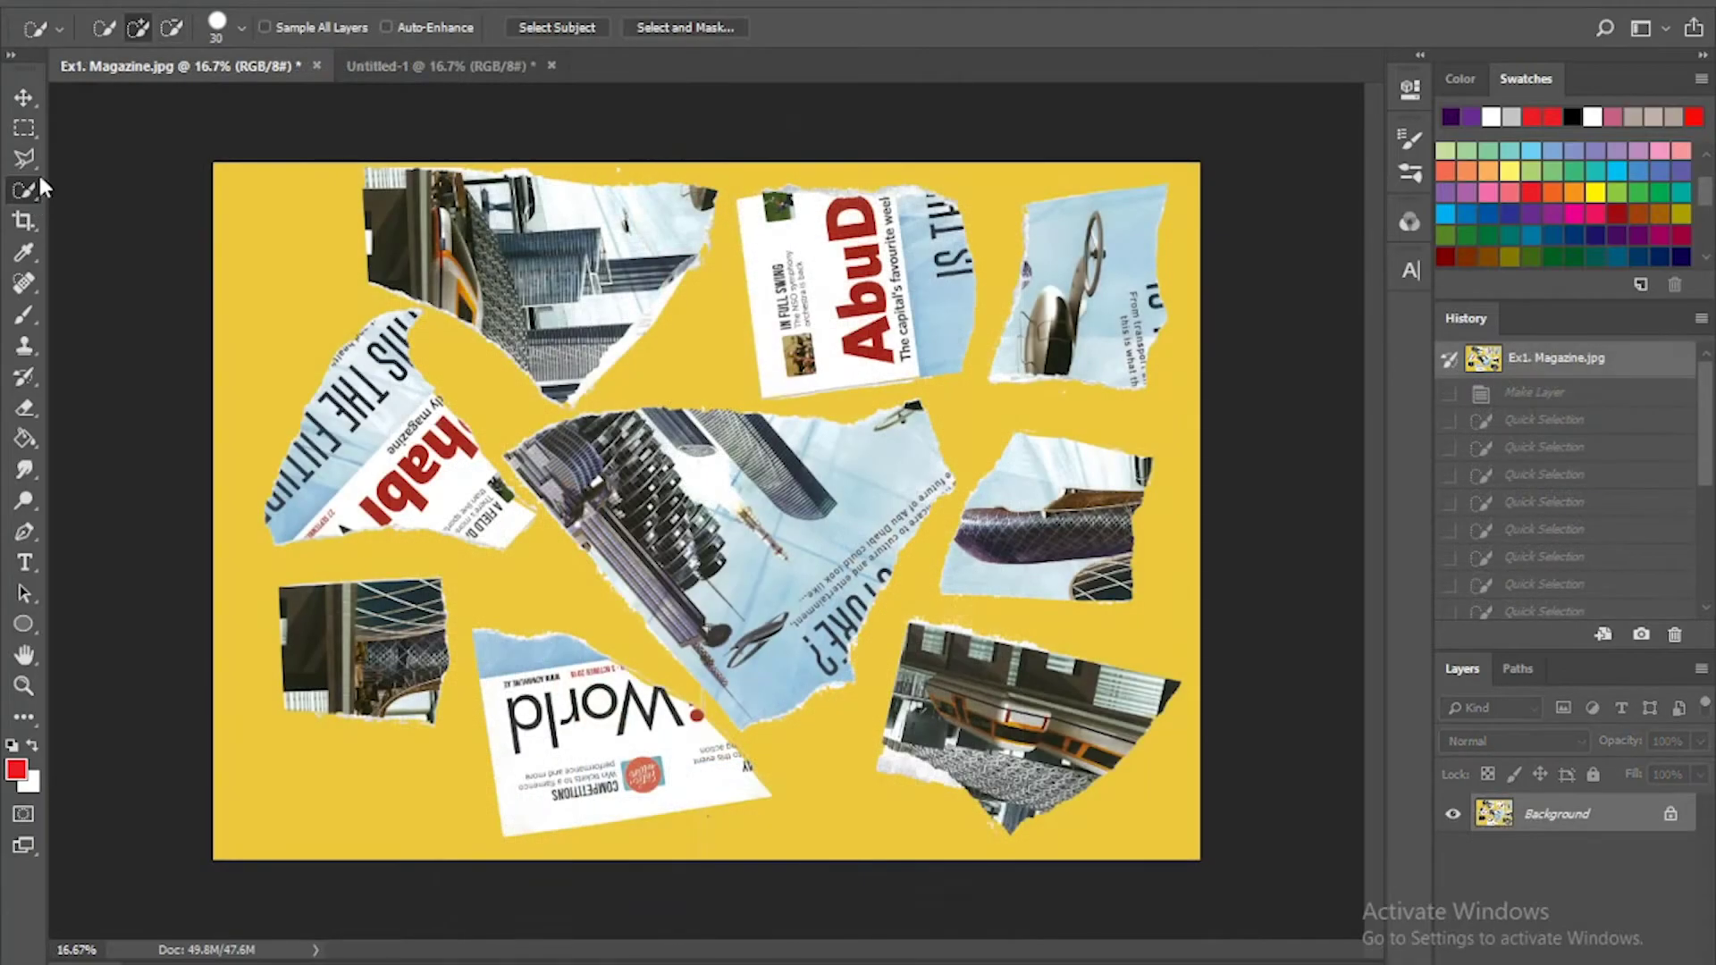
# Step: Select the large central magazine scrap in Ex1. Magazine.jpg with a 319 px Quick Selection brush
pyautogui.click(241, 28)
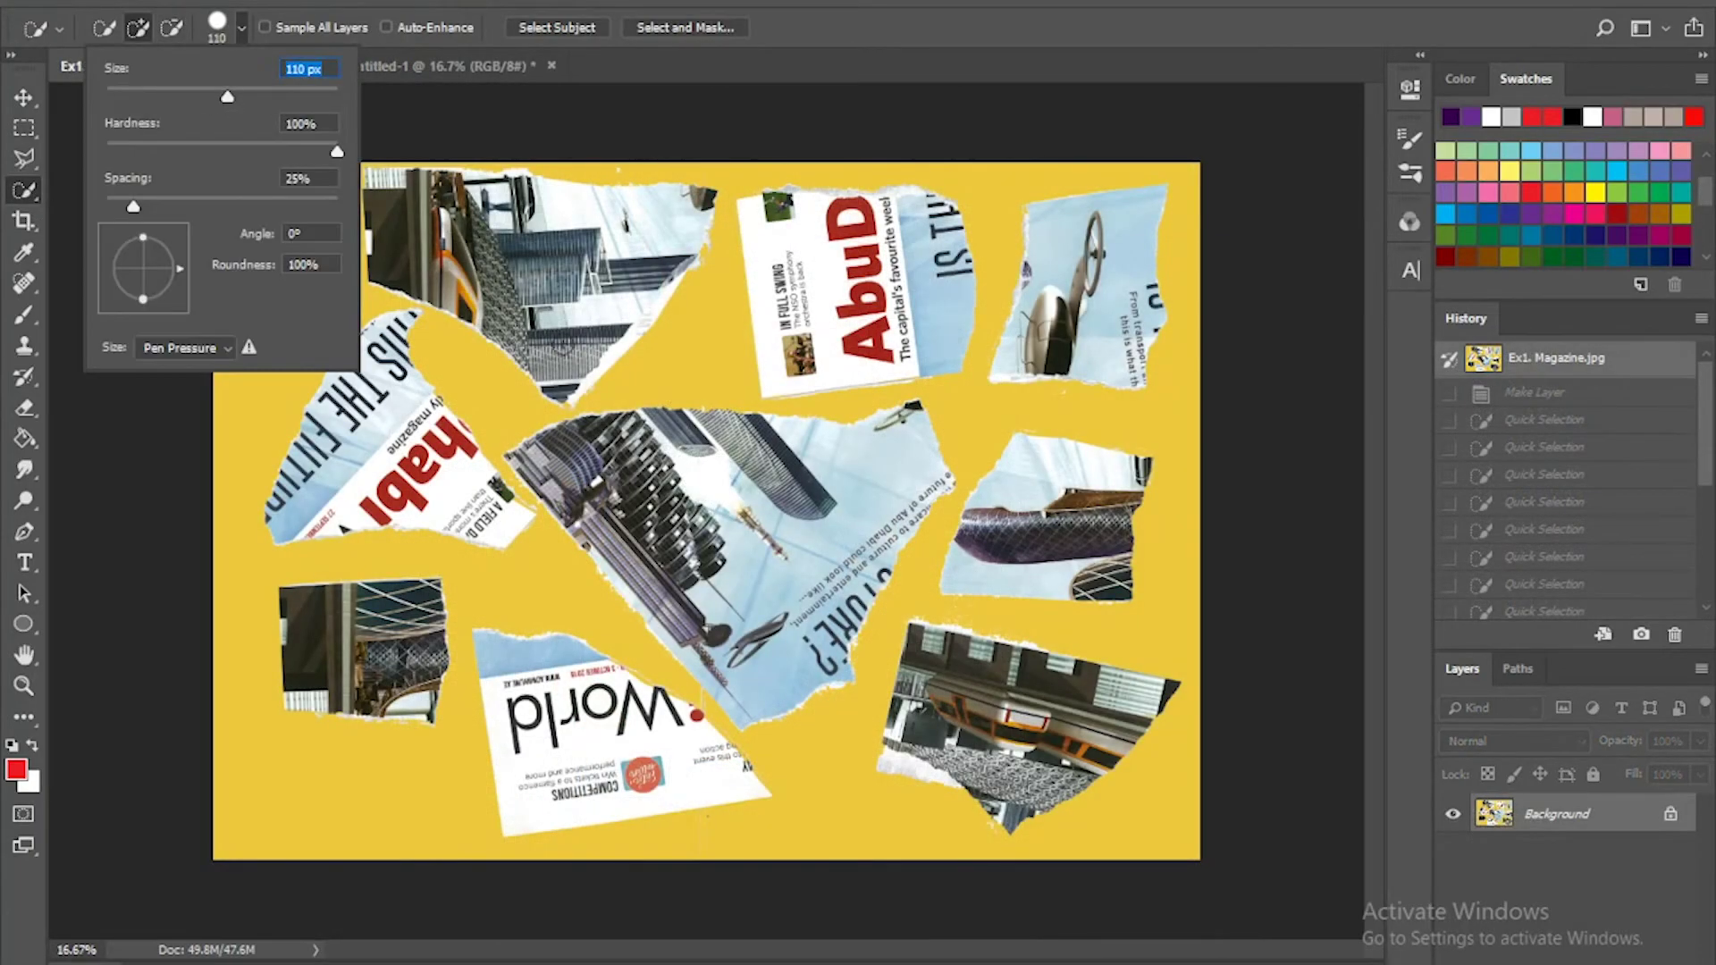
pyautogui.moveTo(227, 97); pyautogui.dragTo(293, 97)
pyautogui.moveTo(824, 515)
pyautogui.mouseDown()
pyautogui.moveTo(764, 554)
pyautogui.moveTo(697, 464)
pyautogui.moveTo(627, 441)
pyautogui.moveTo(550, 466)
pyautogui.mouseUp()
pyautogui.click(547, 473)
pyautogui.click(647, 545)
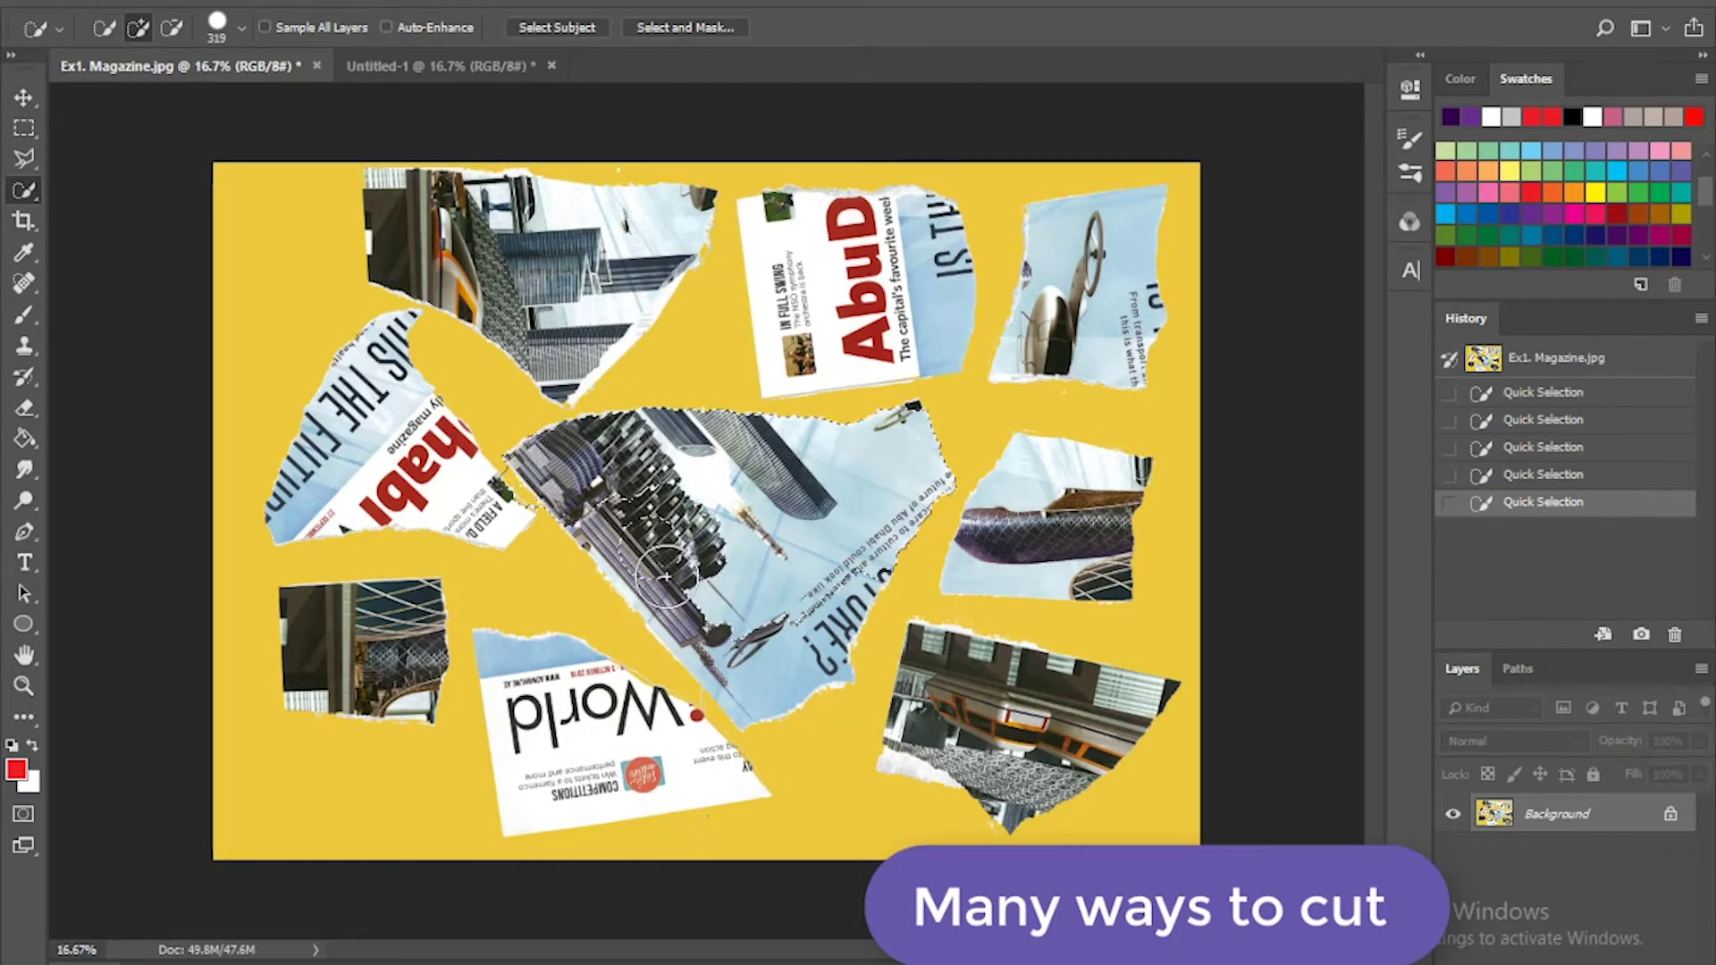
pyautogui.click(699, 631)
pyautogui.moveTo(613, 593); pyautogui.dragTo(707, 677)
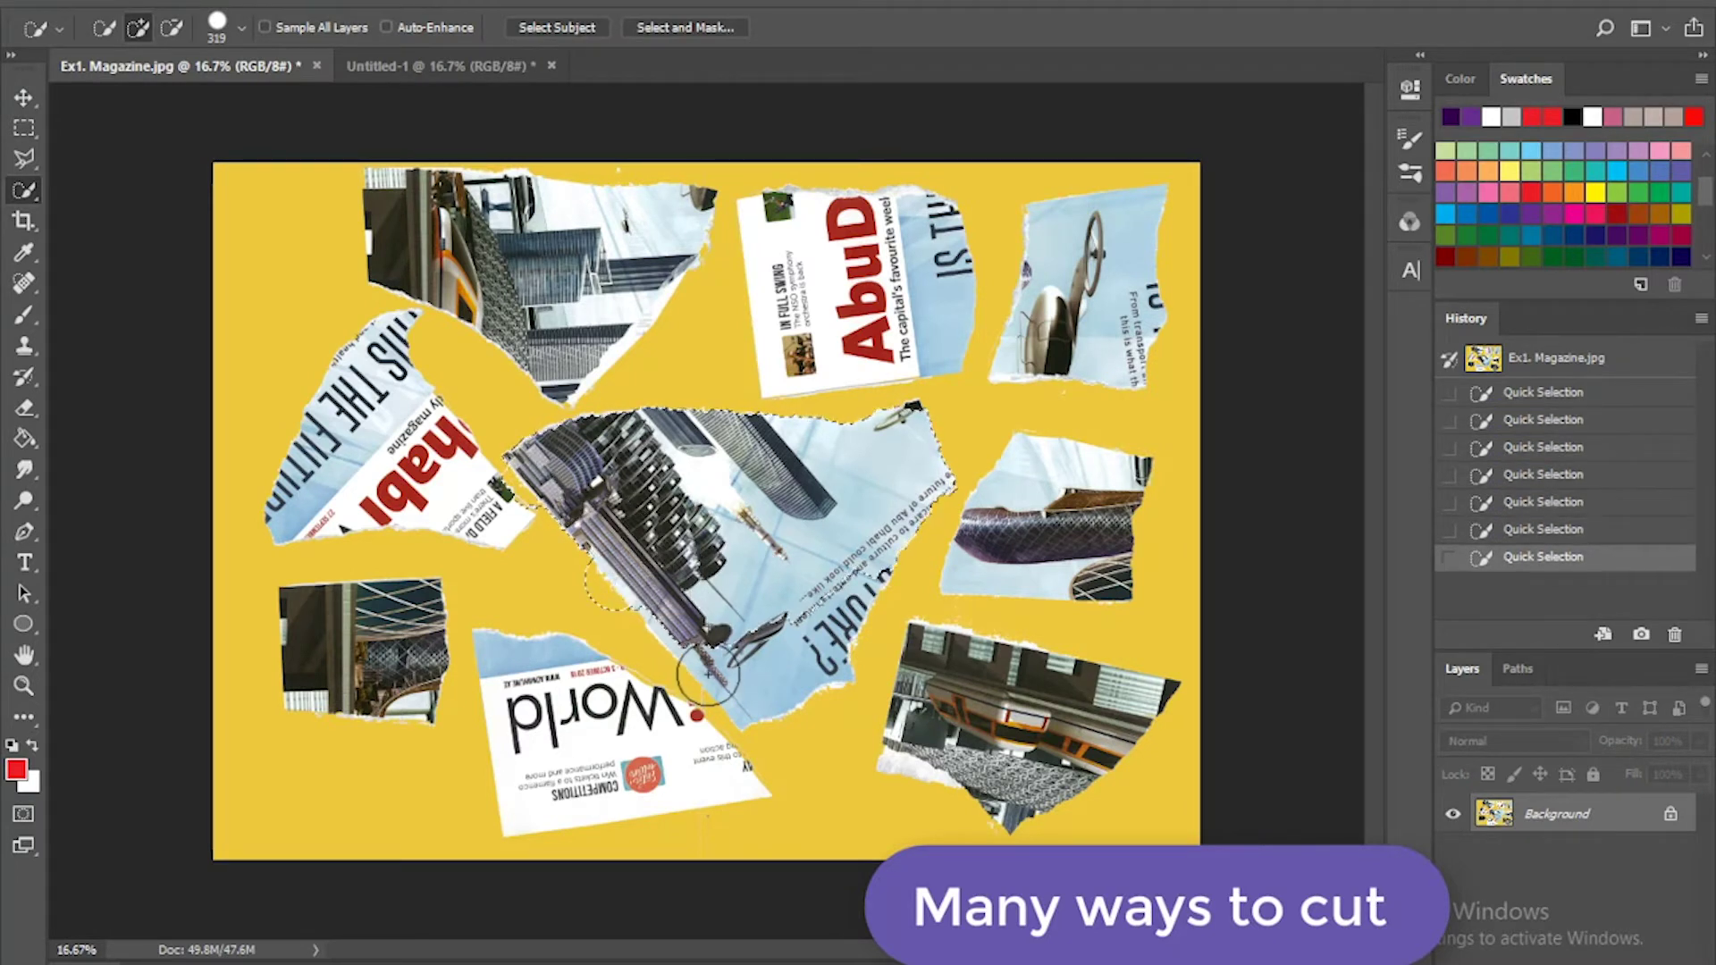
pyautogui.click(864, 630)
# Step: Unlock the background layer and subtract the yellow spill beside the central scrap from the selection with a 90 px brush
pyautogui.click(1670, 813)
pyautogui.click(210, 29)
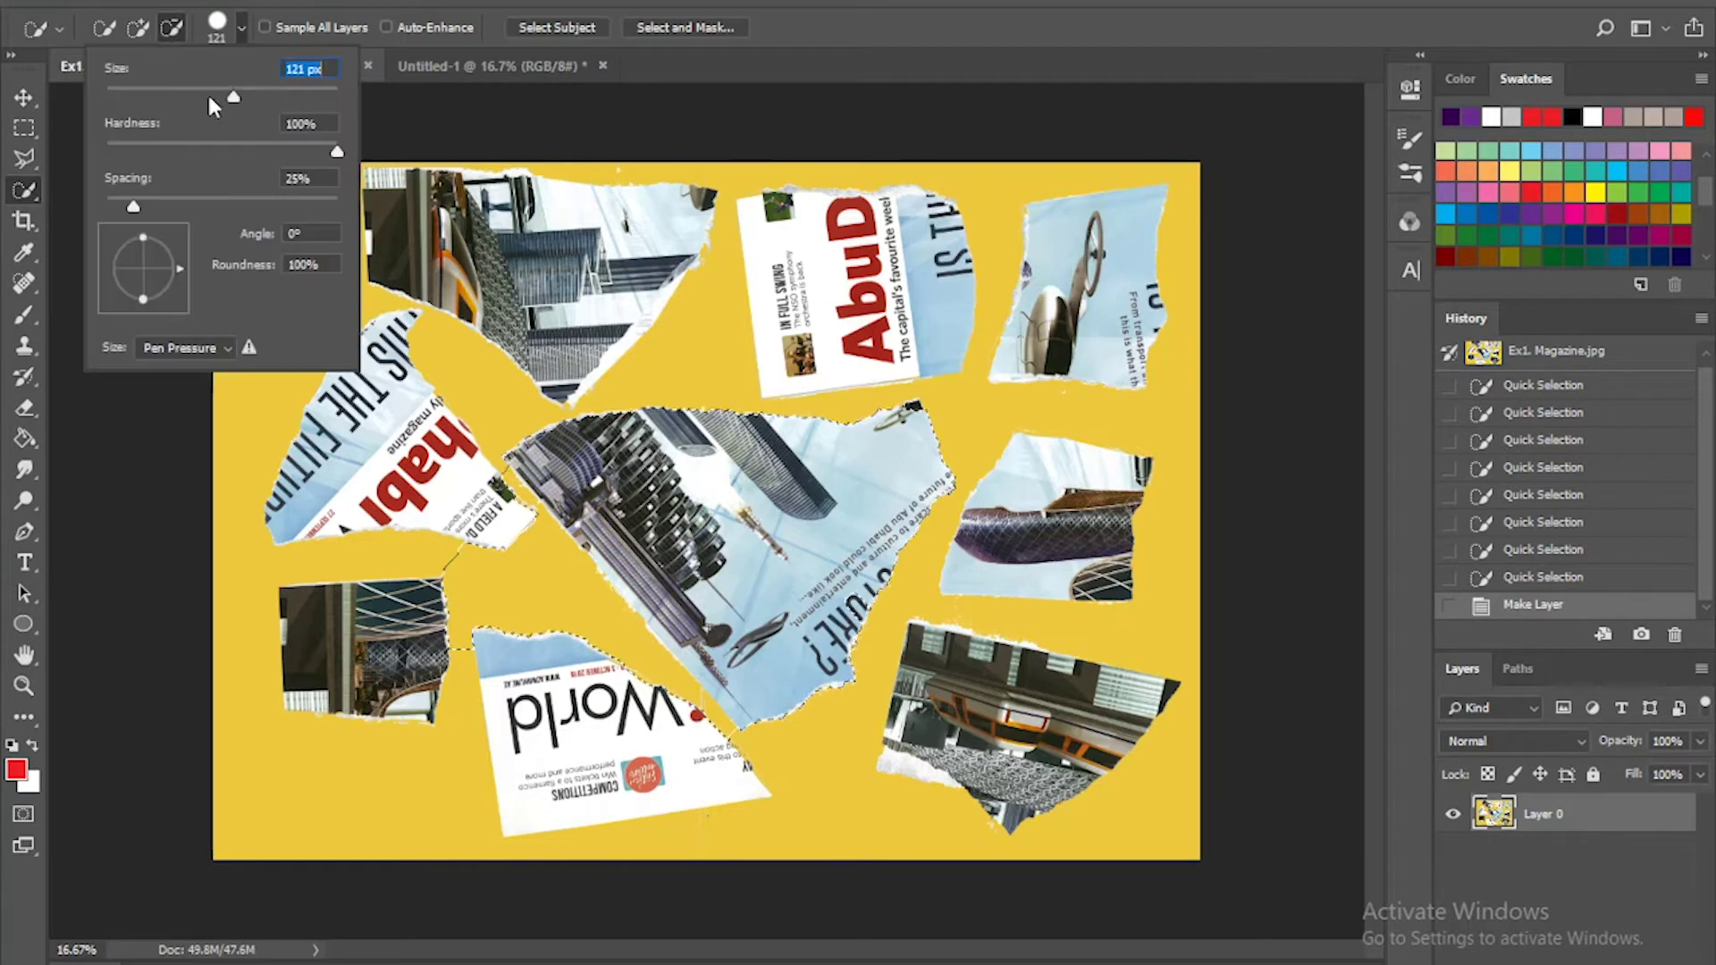
pyautogui.press('Return')
pyautogui.click(518, 550)
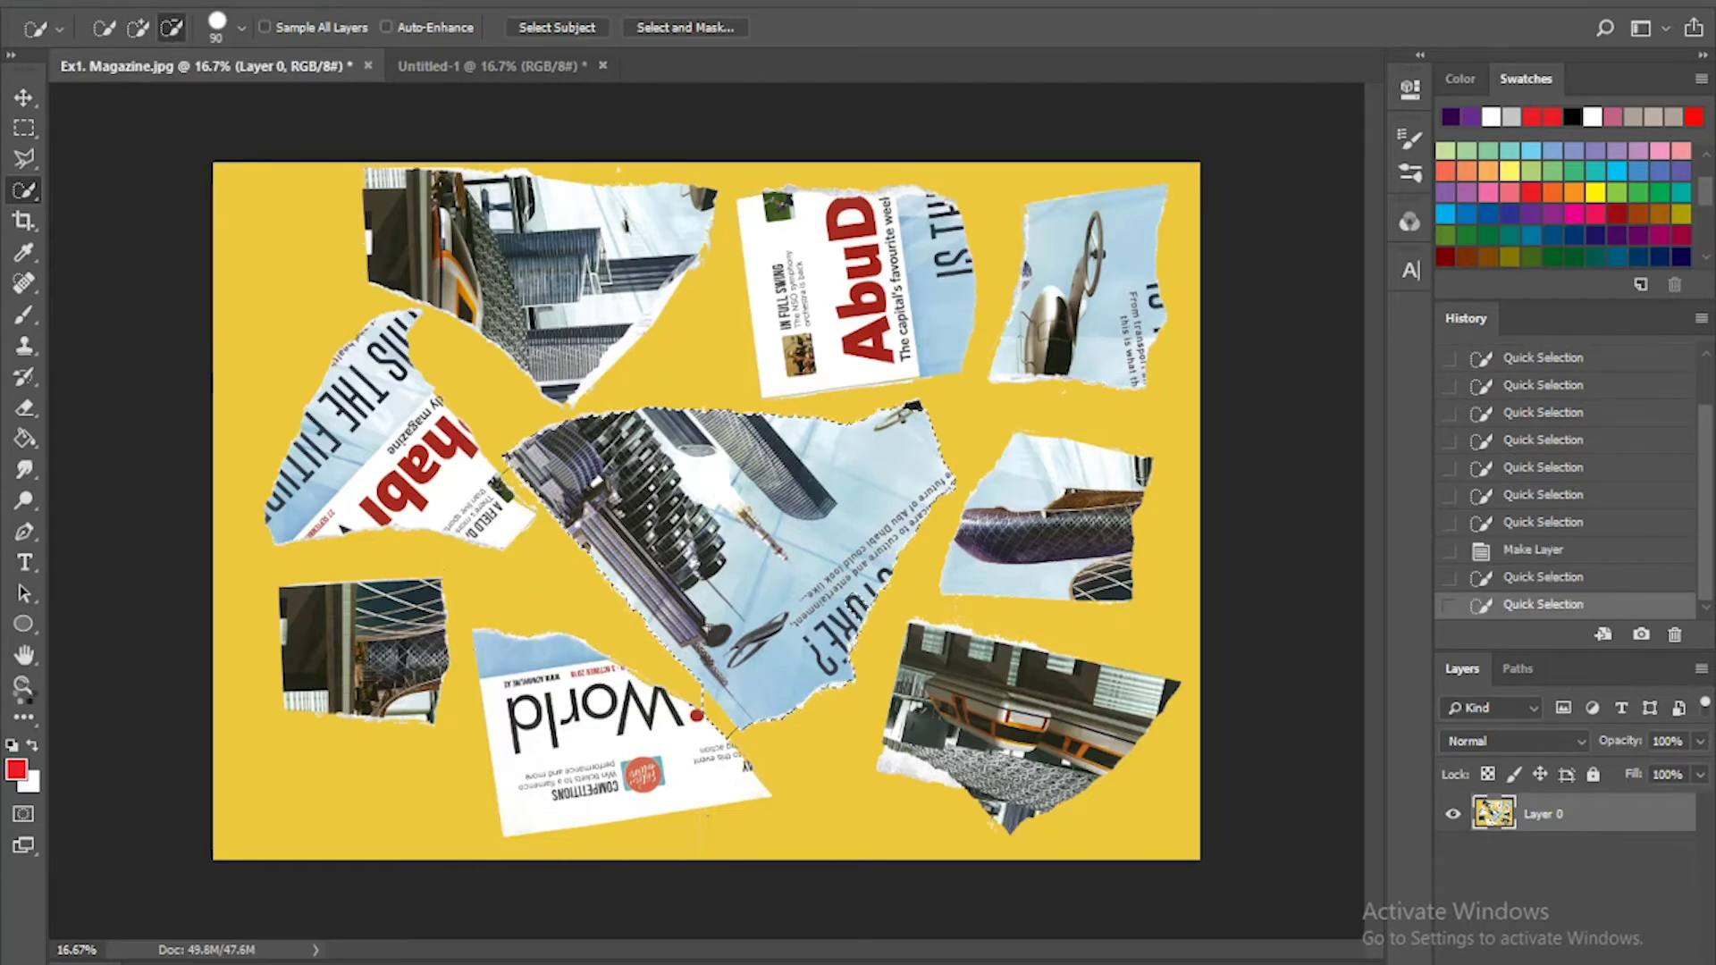
# Step: Subtract the stray areas below the central scrap's lower tip from the selection with the 90 px Quick Selection brush
pyautogui.click(25, 687)
pyautogui.click(547, 604)
pyautogui.click(891, 600)
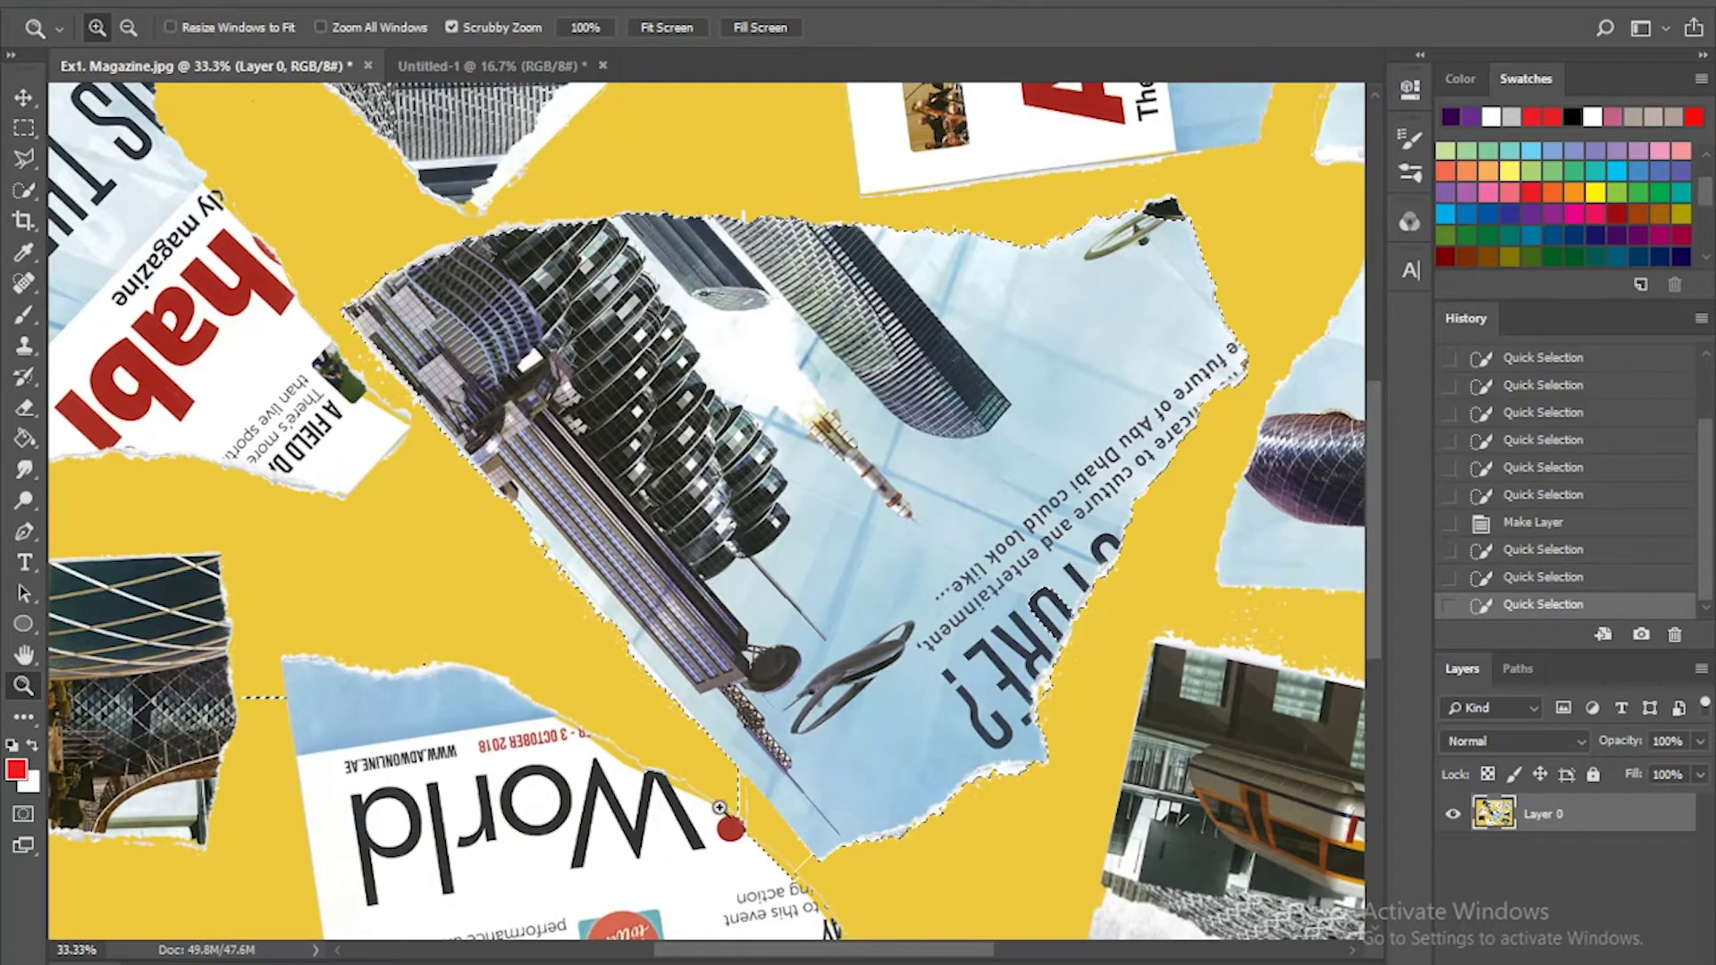
pyautogui.click(24, 407)
pyautogui.click(24, 189)
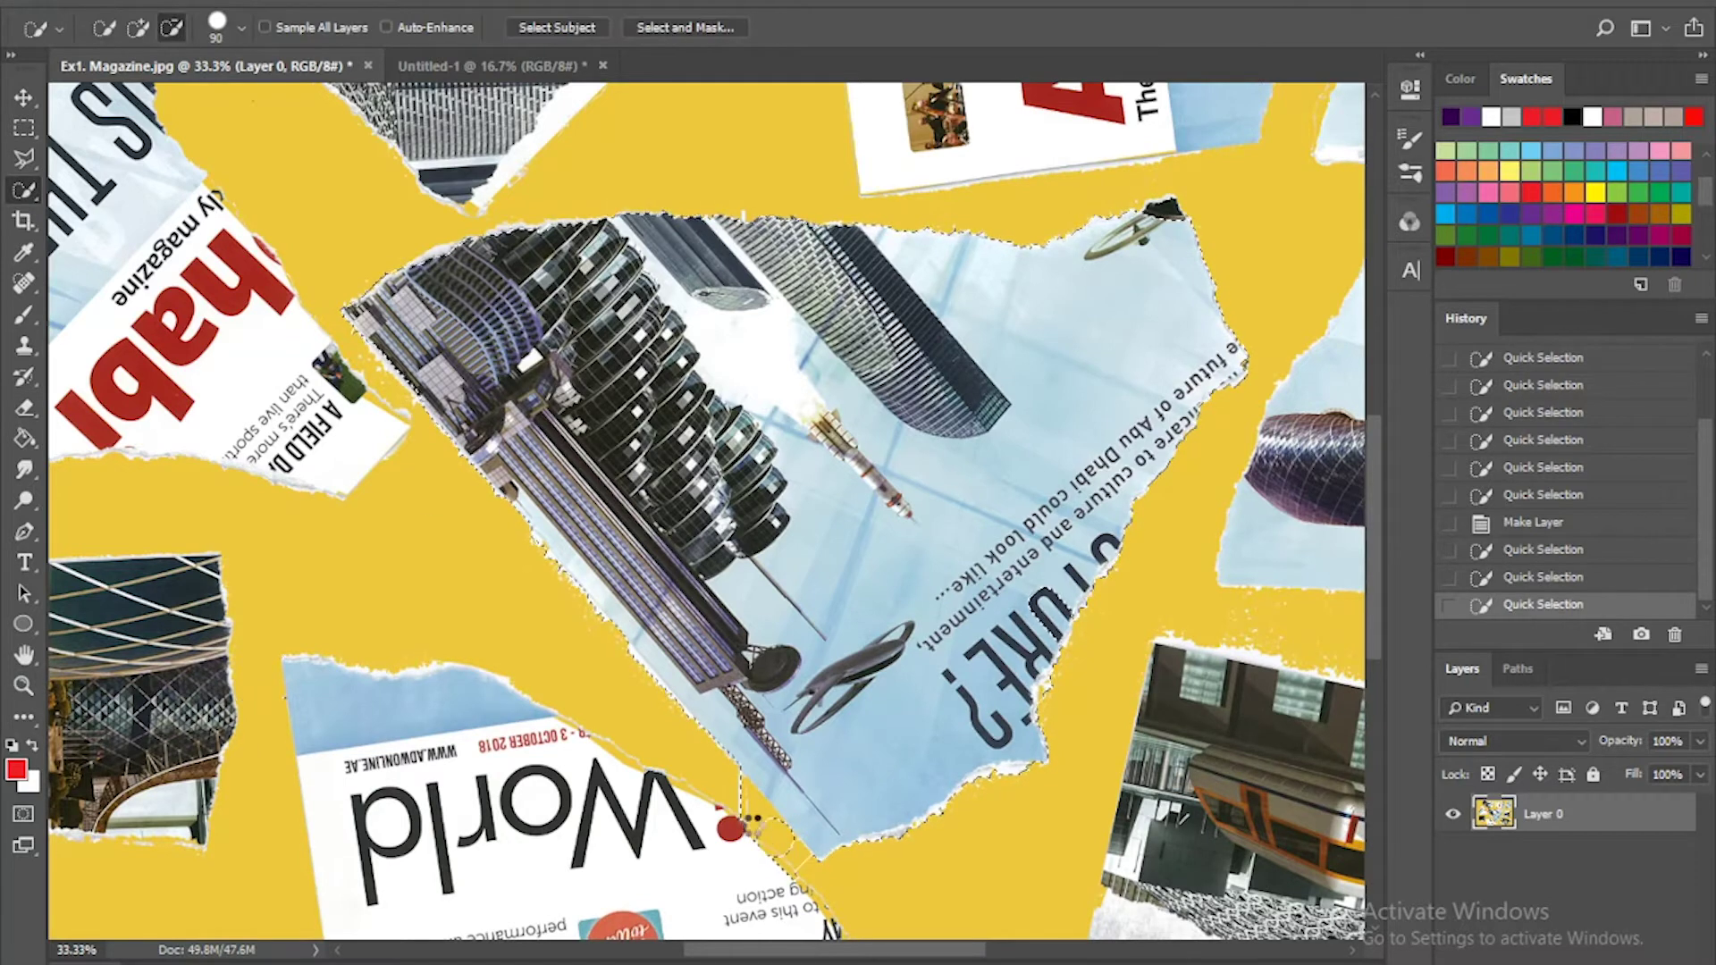
pyautogui.moveTo(734, 843); pyautogui.dragTo(801, 885)
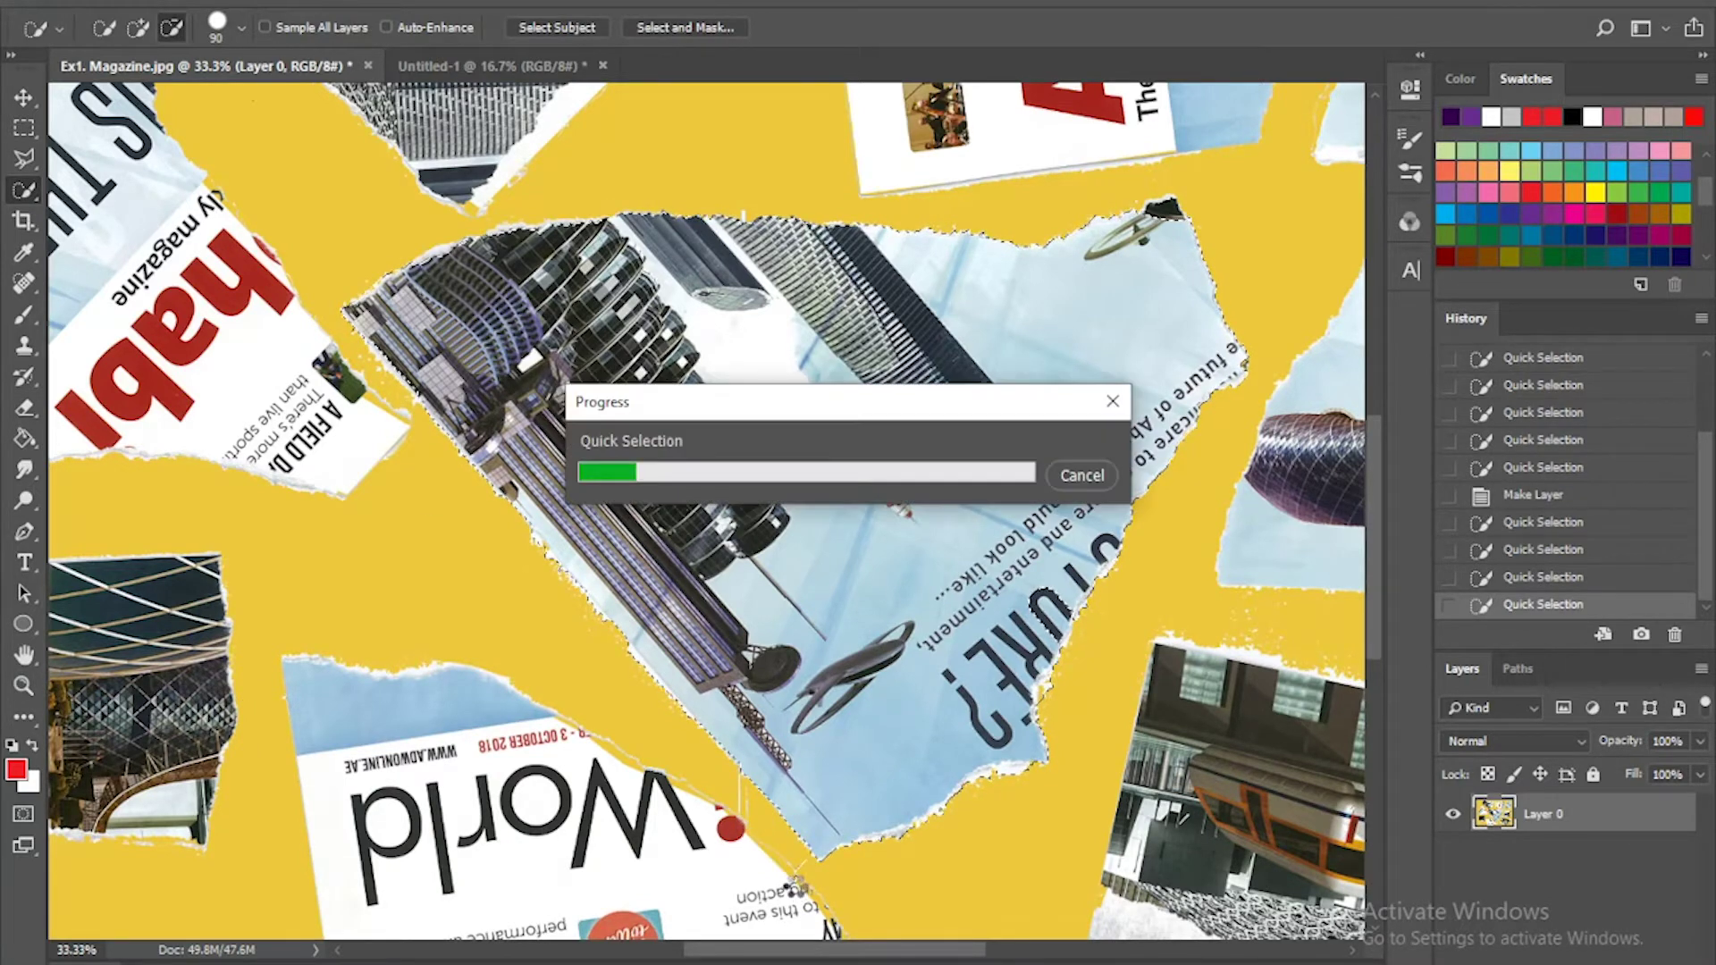
pyautogui.hotkey('ctrl', 'j')
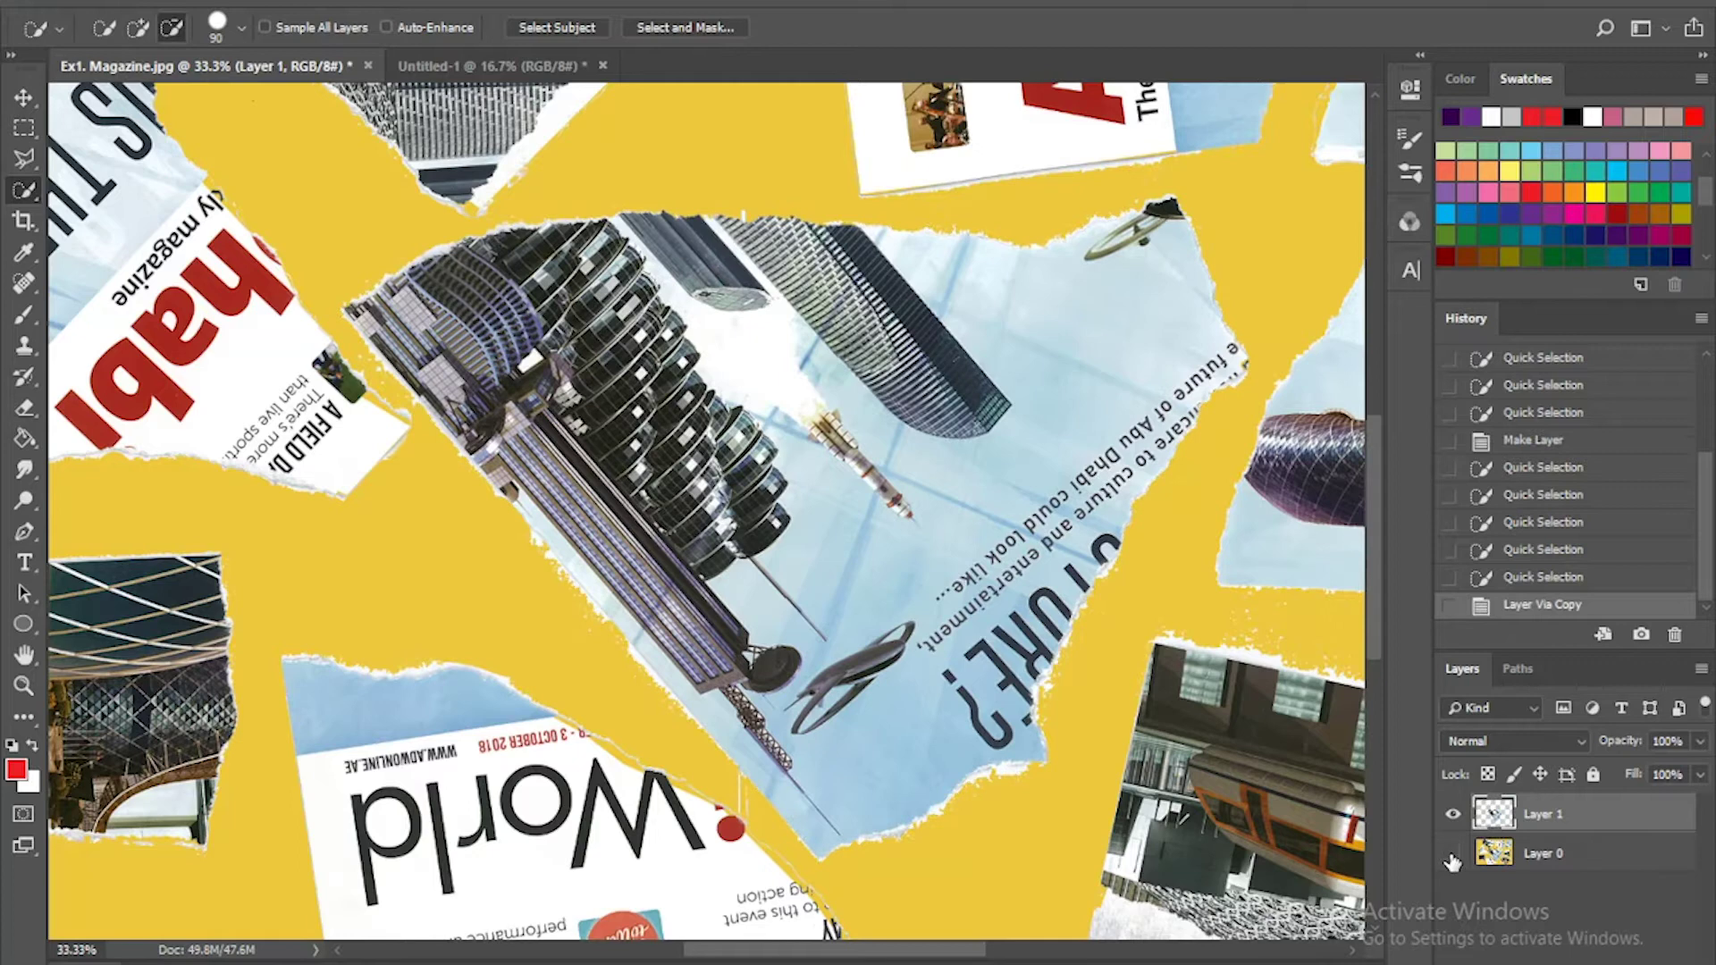
pyautogui.click(1451, 856)
pyautogui.click(1452, 856)
pyautogui.click(1497, 576)
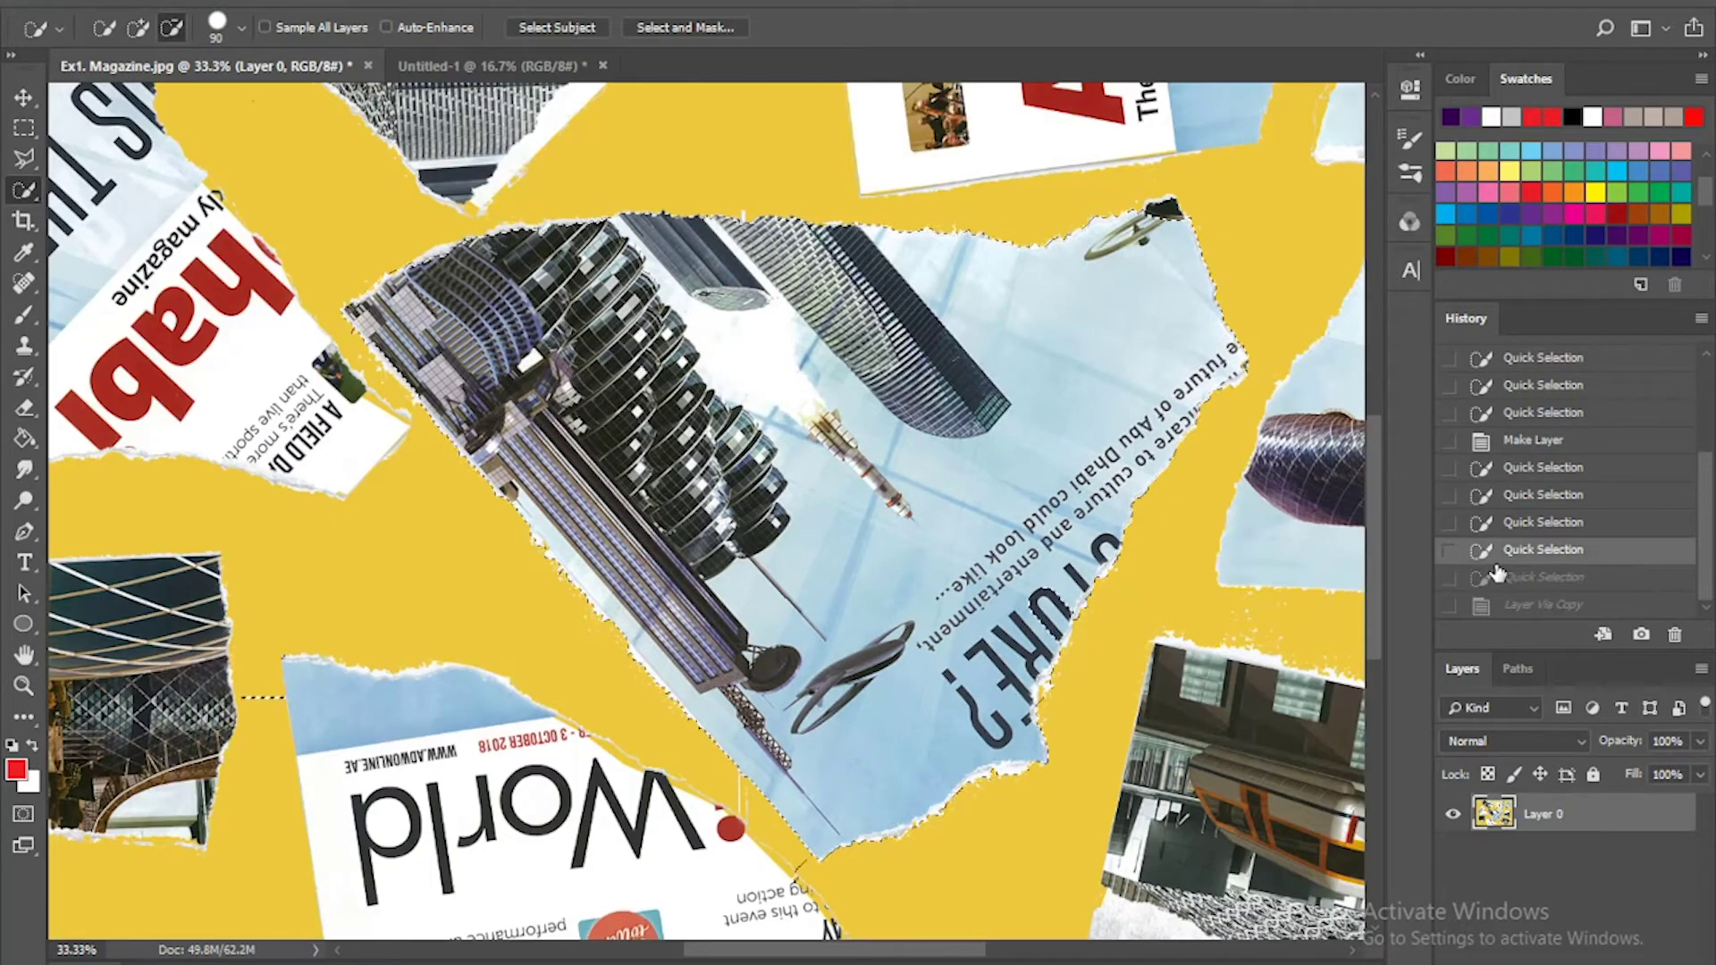
# Step: Add the torn edge beside "FUTURE?" to the selection, copy the scrap to a new layer and hide Layer 0
pyautogui.moveTo(1080, 701); pyautogui.dragTo(1041, 616)
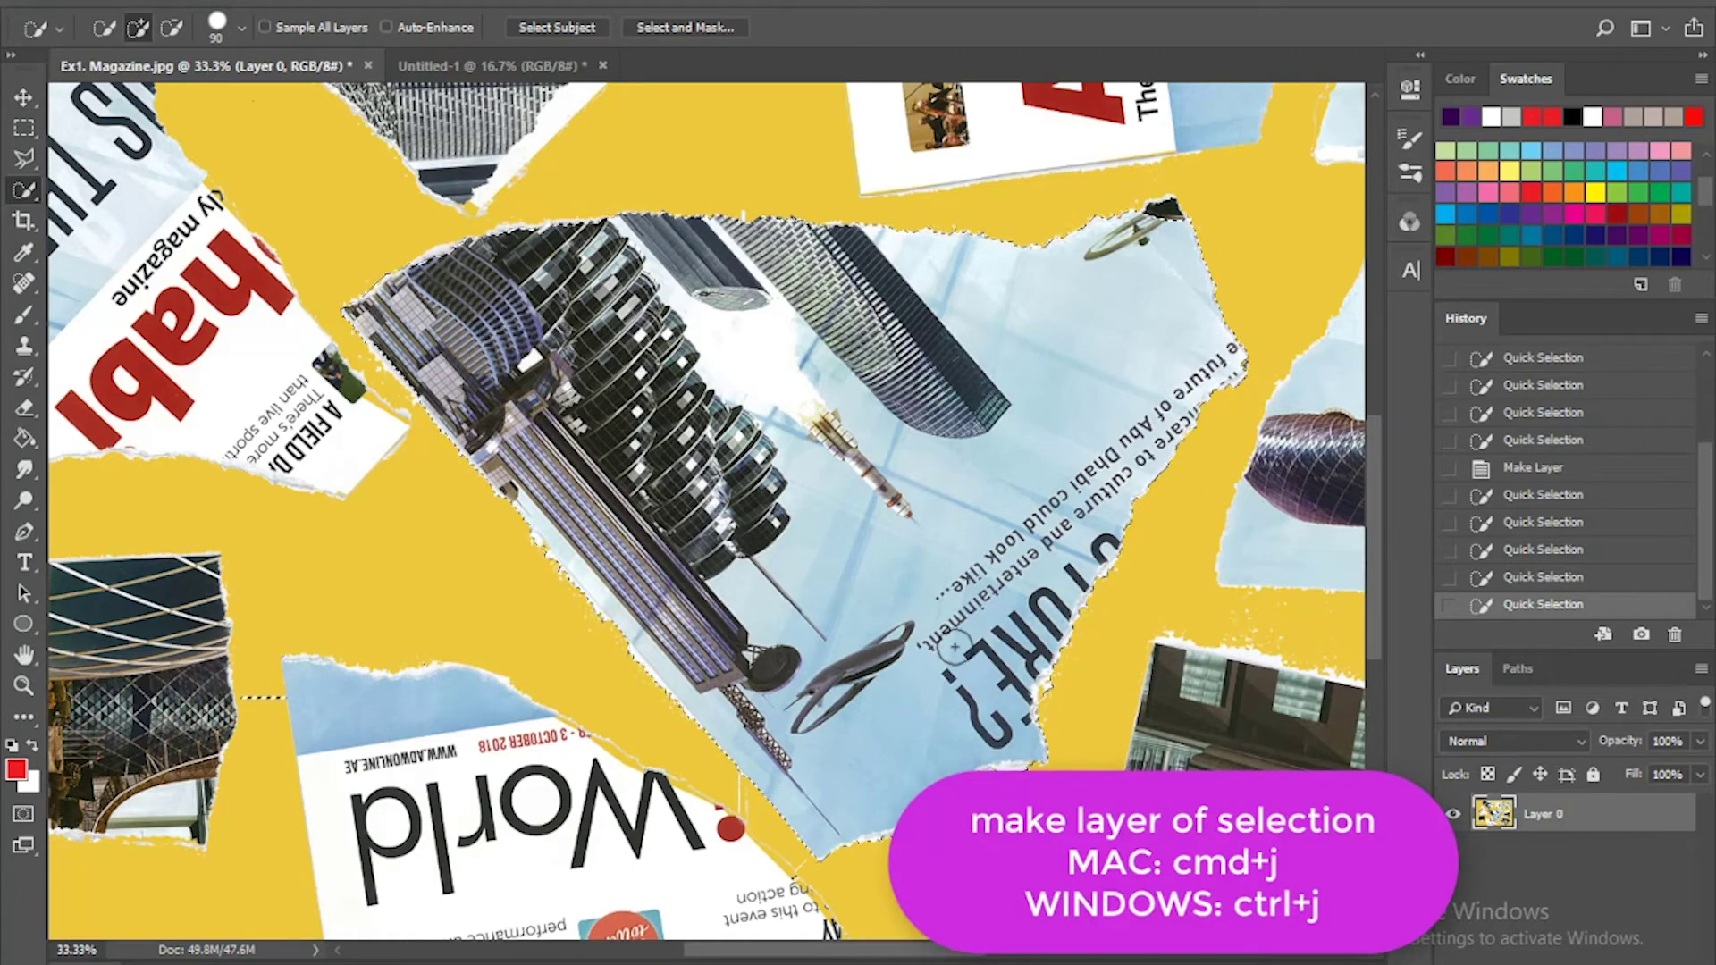
pyautogui.hotkey('ctrl', 'j')
pyautogui.click(1452, 856)
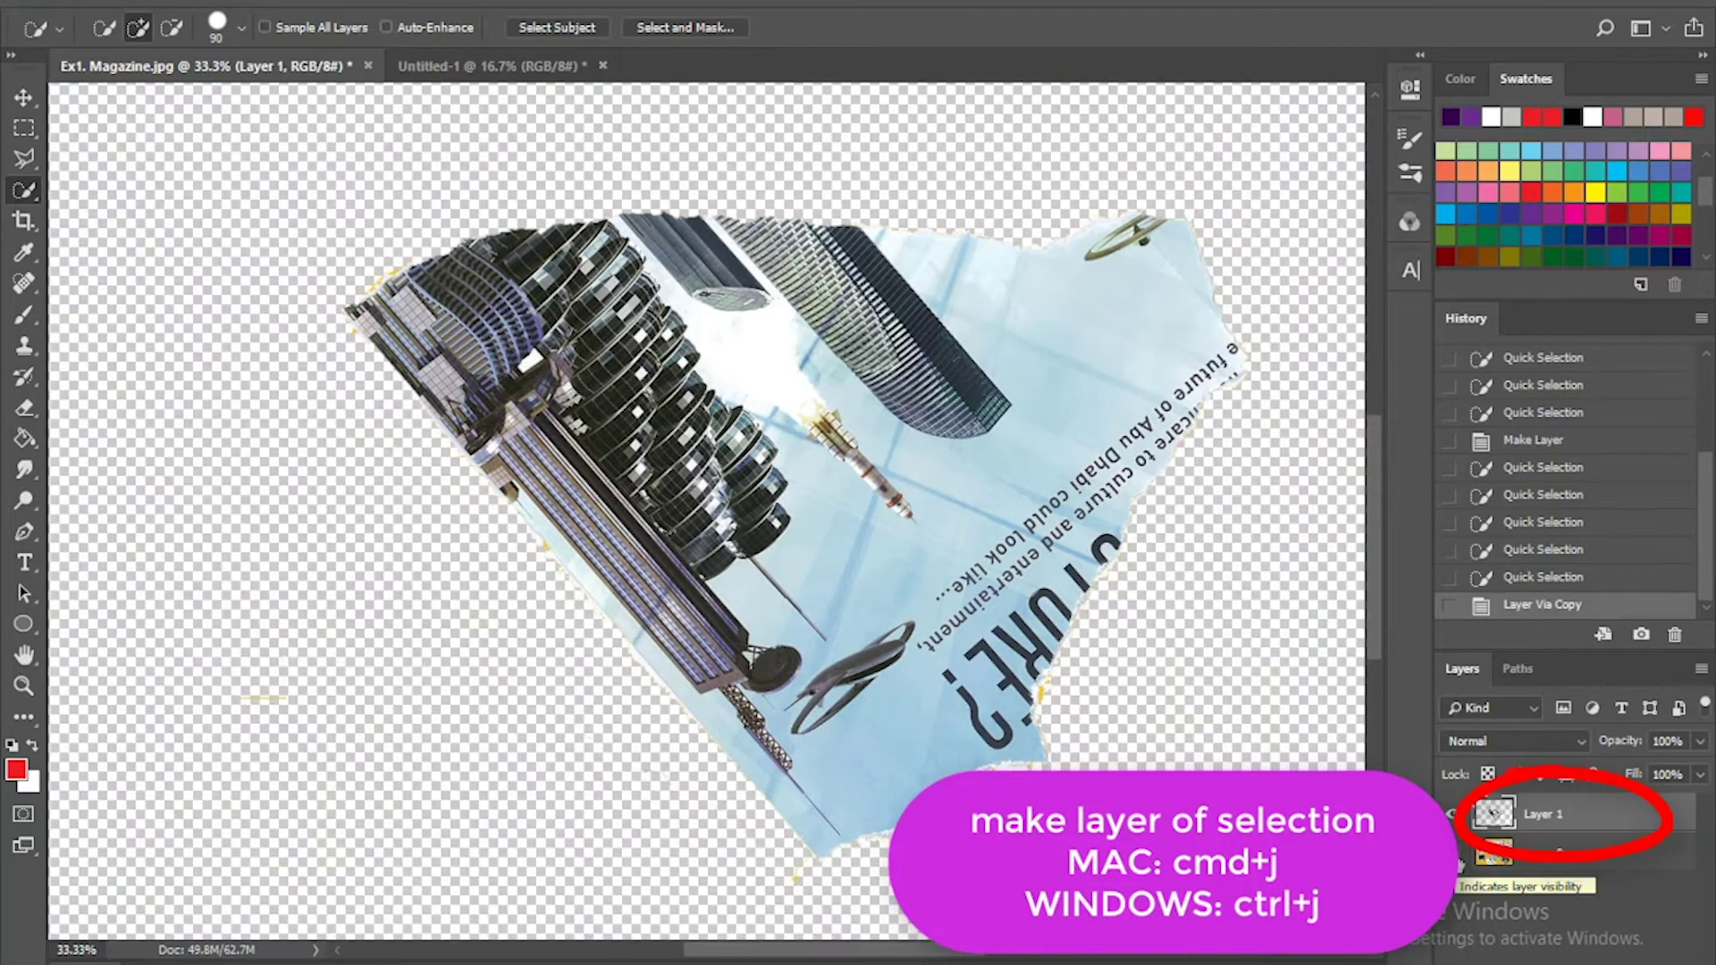
# Step: Move the cut-out central scrap into the Untitled-1 document
pyautogui.click(22, 687)
pyautogui.moveTo(545, 431); pyautogui.dragTo(437, 429)
pyautogui.press('v')
pyautogui.moveTo(844, 522); pyautogui.dragTo(831, 430)
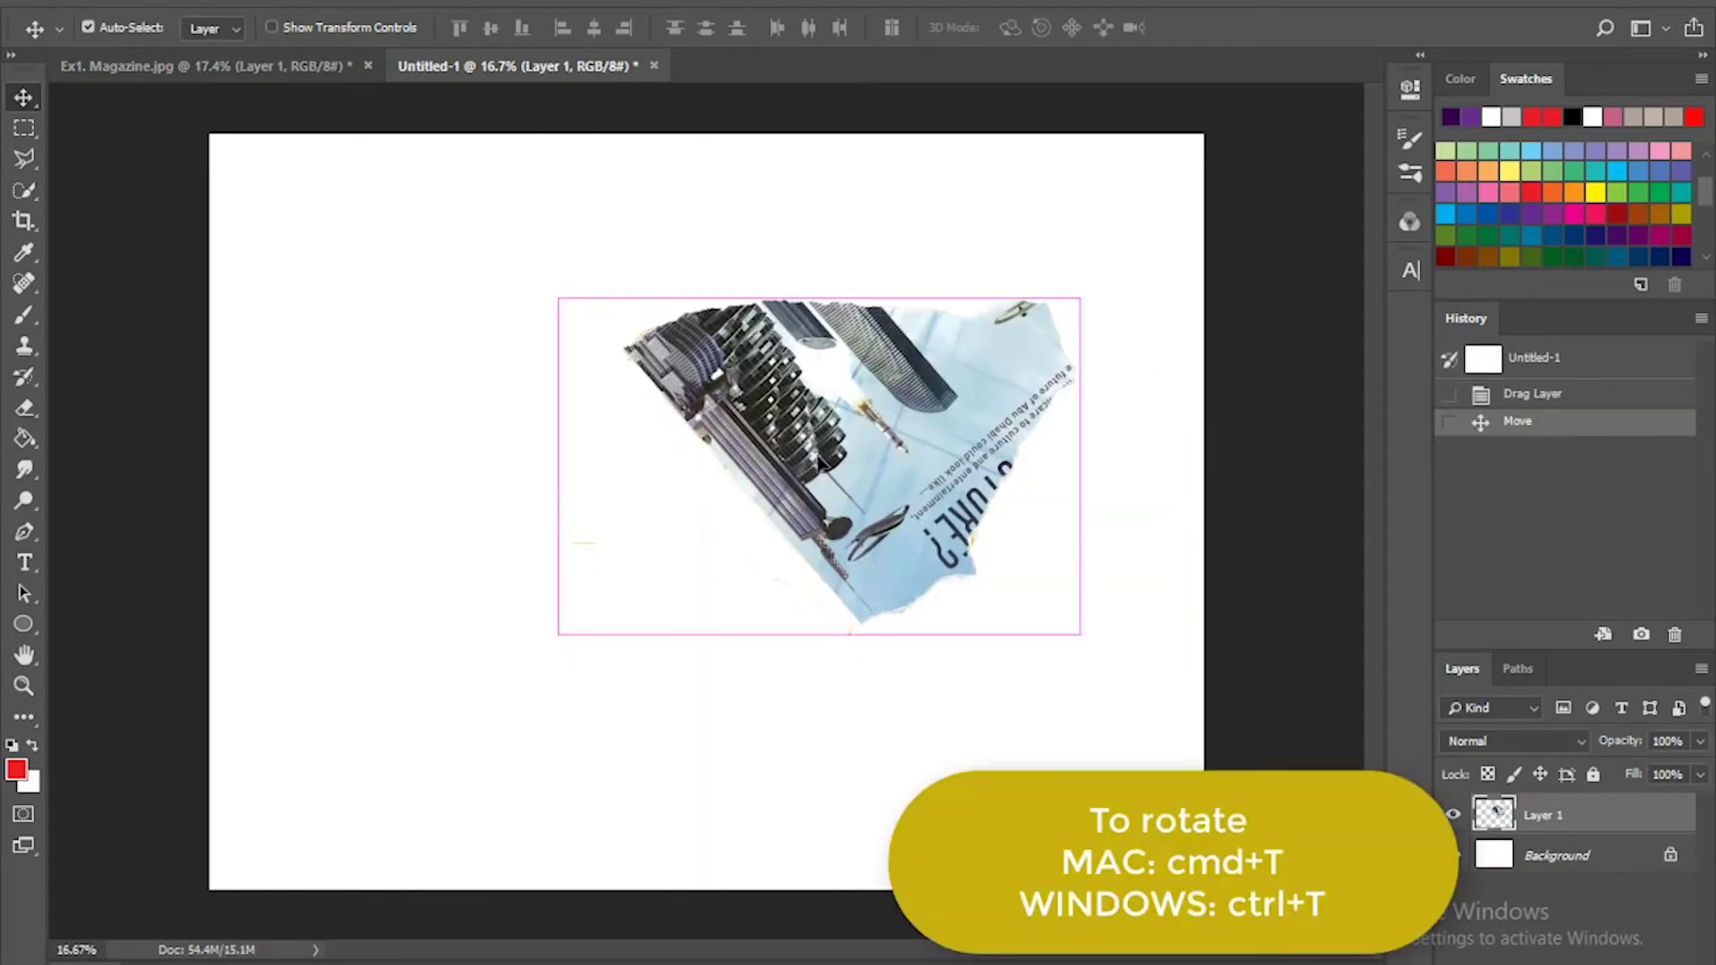
# Step: Rotate the skyline scrap by -135° and place it in the upper right of the canvas
pyautogui.hotkey('ctrl', 't')
pyautogui.moveTo(427, 624); pyautogui.dragTo(1117, 608)
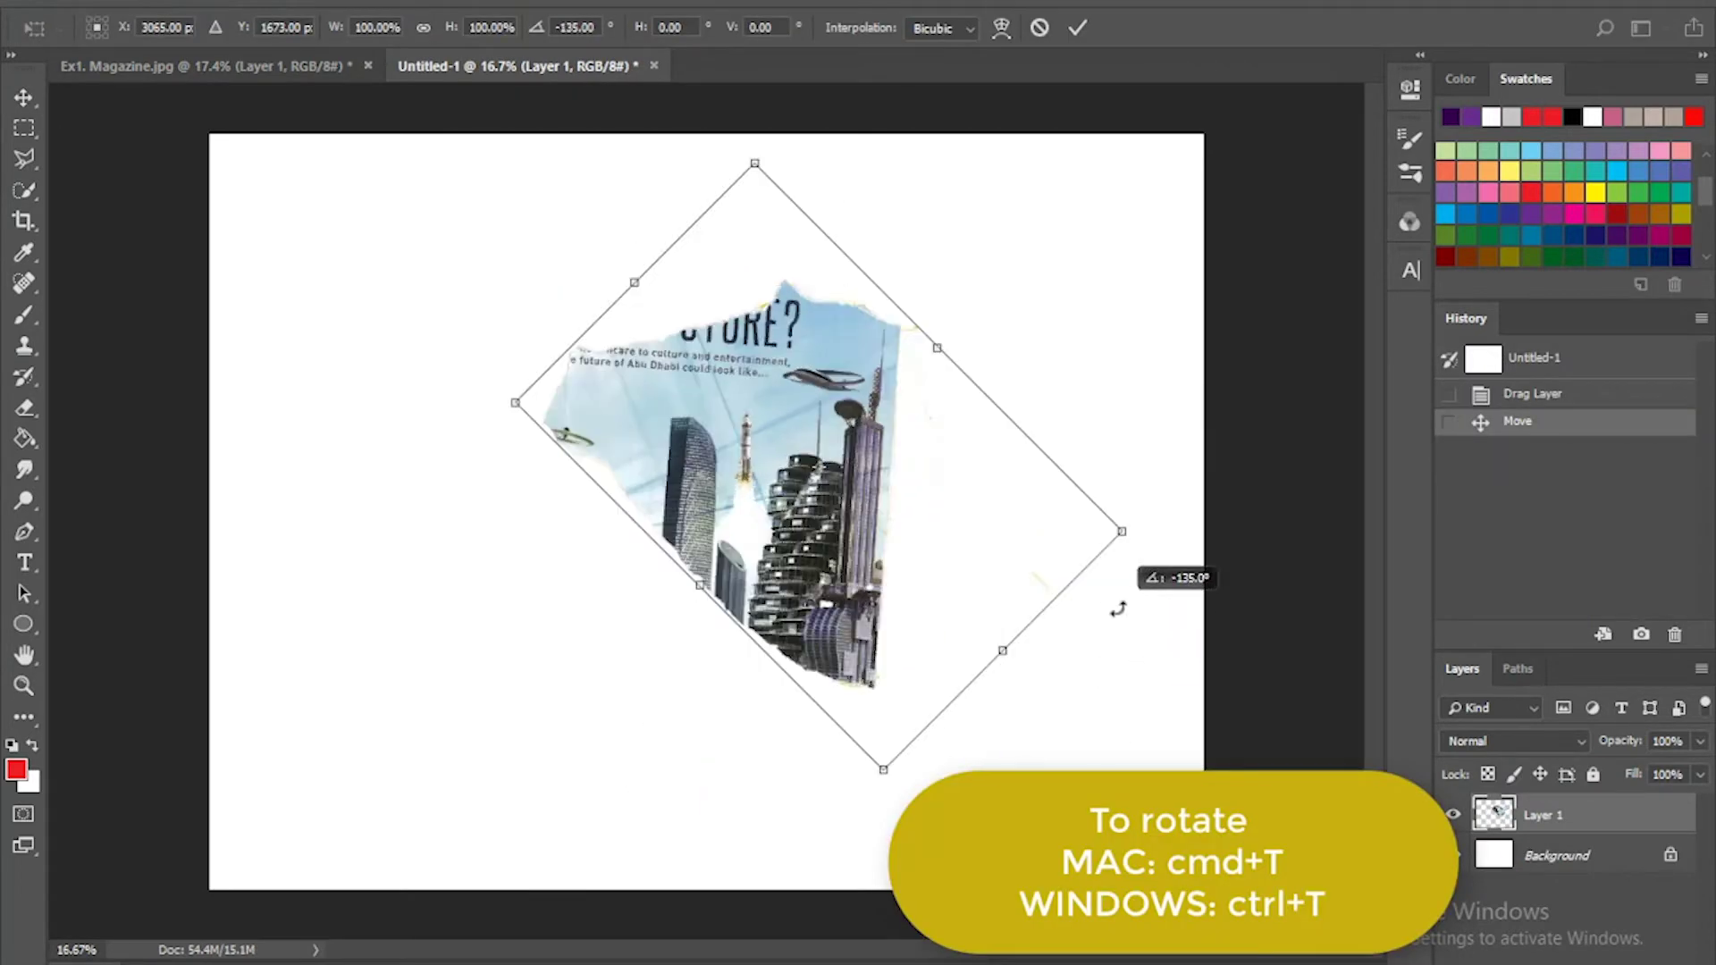
pyautogui.moveTo(829, 604); pyautogui.dragTo(983, 541)
pyautogui.press('Return')
# Step: In Ex1. Magazine.jpg, hide Layer 1, show Layer 0 and make it active for the Magic Wand
pyautogui.click(205, 65)
pyautogui.click(1453, 813)
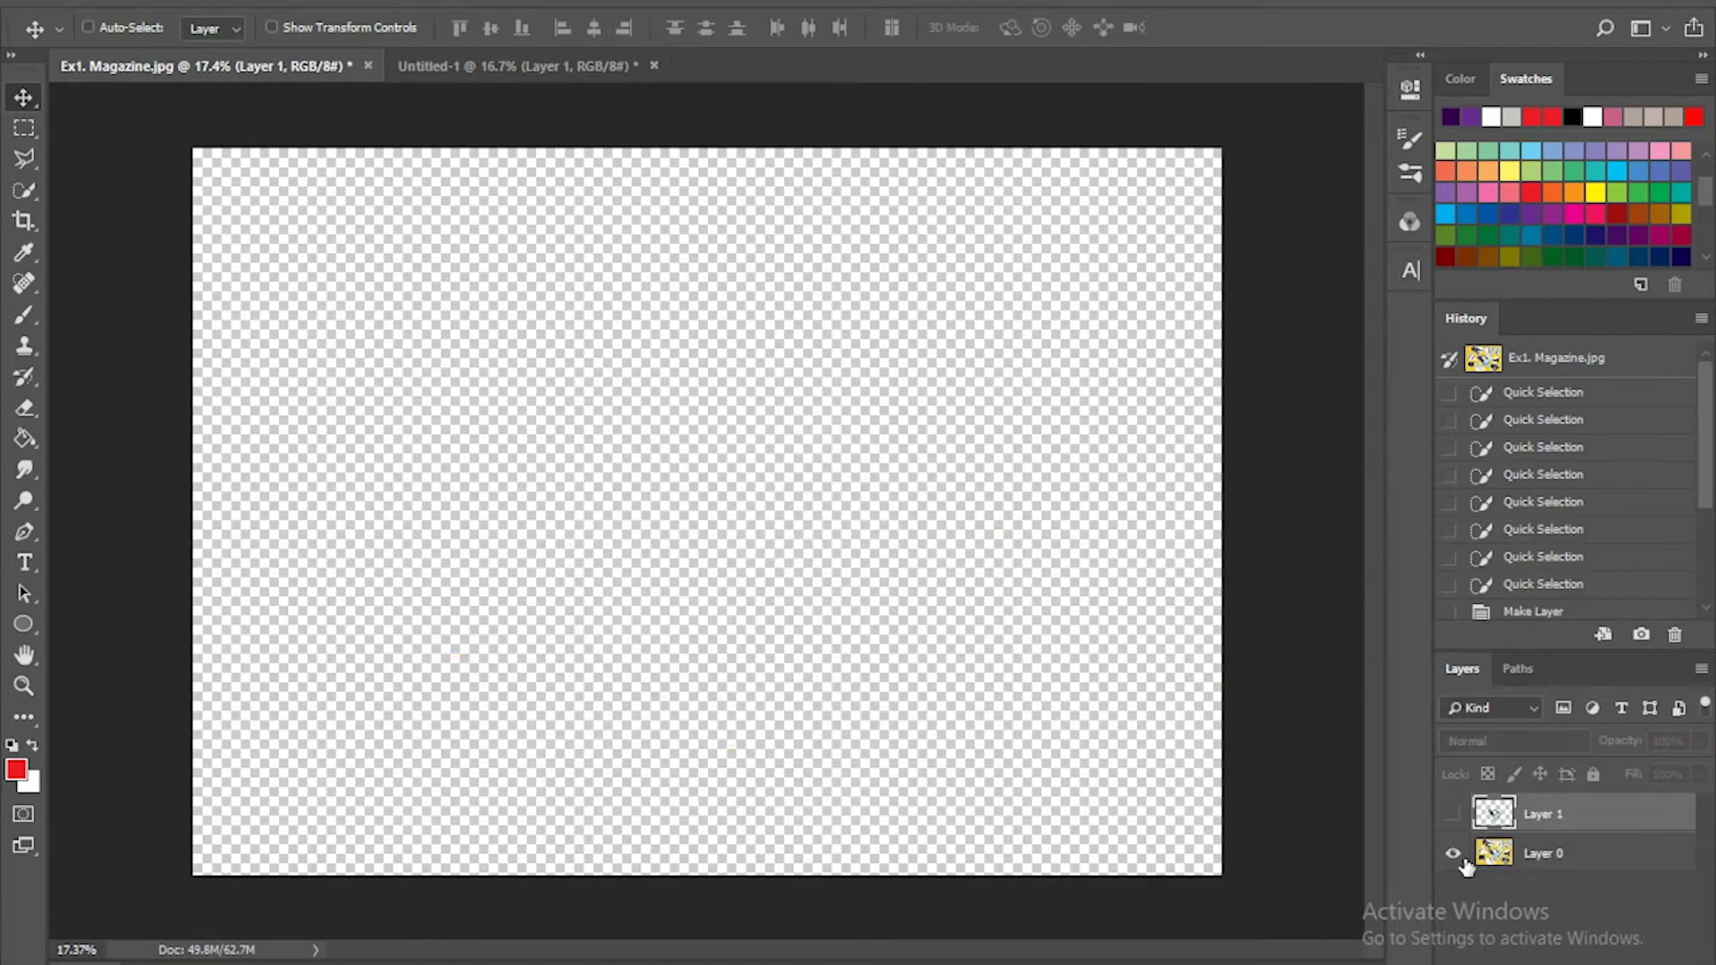
pyautogui.click(1453, 853)
pyautogui.click(26, 188)
pyautogui.hotkey('shift', 'w')
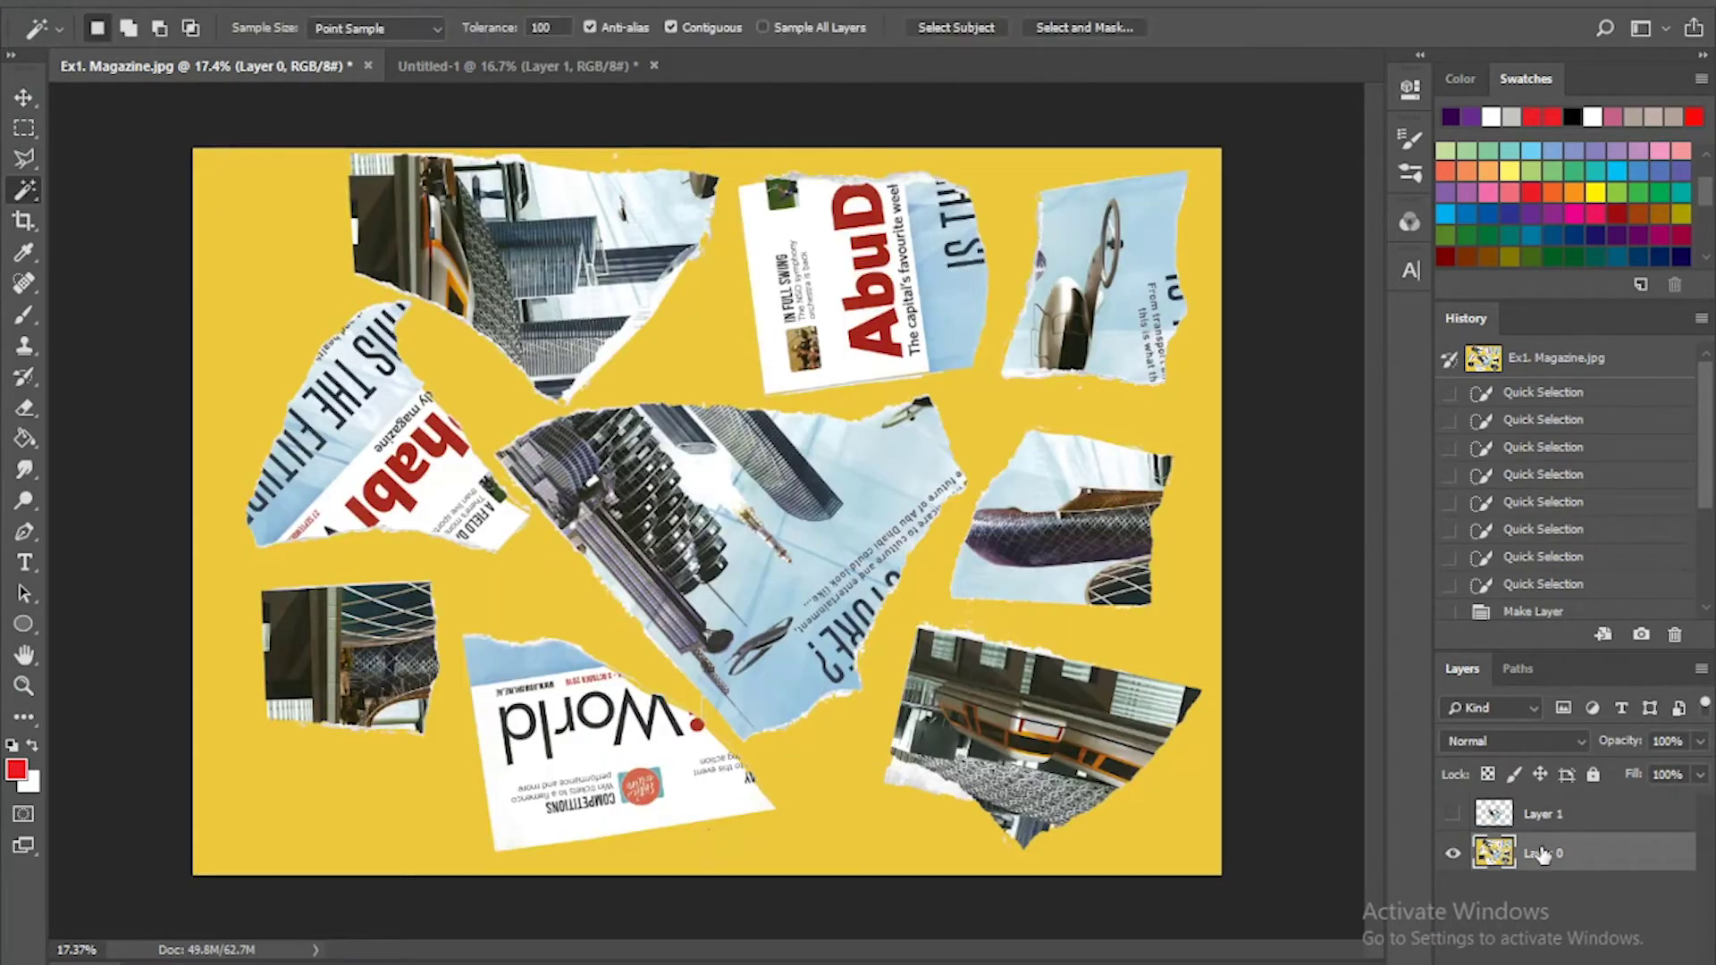
# Step: Try to delete the yellow background with the Magic Wand at tolerance 70, and step back to before that selection
pyautogui.click(268, 317)
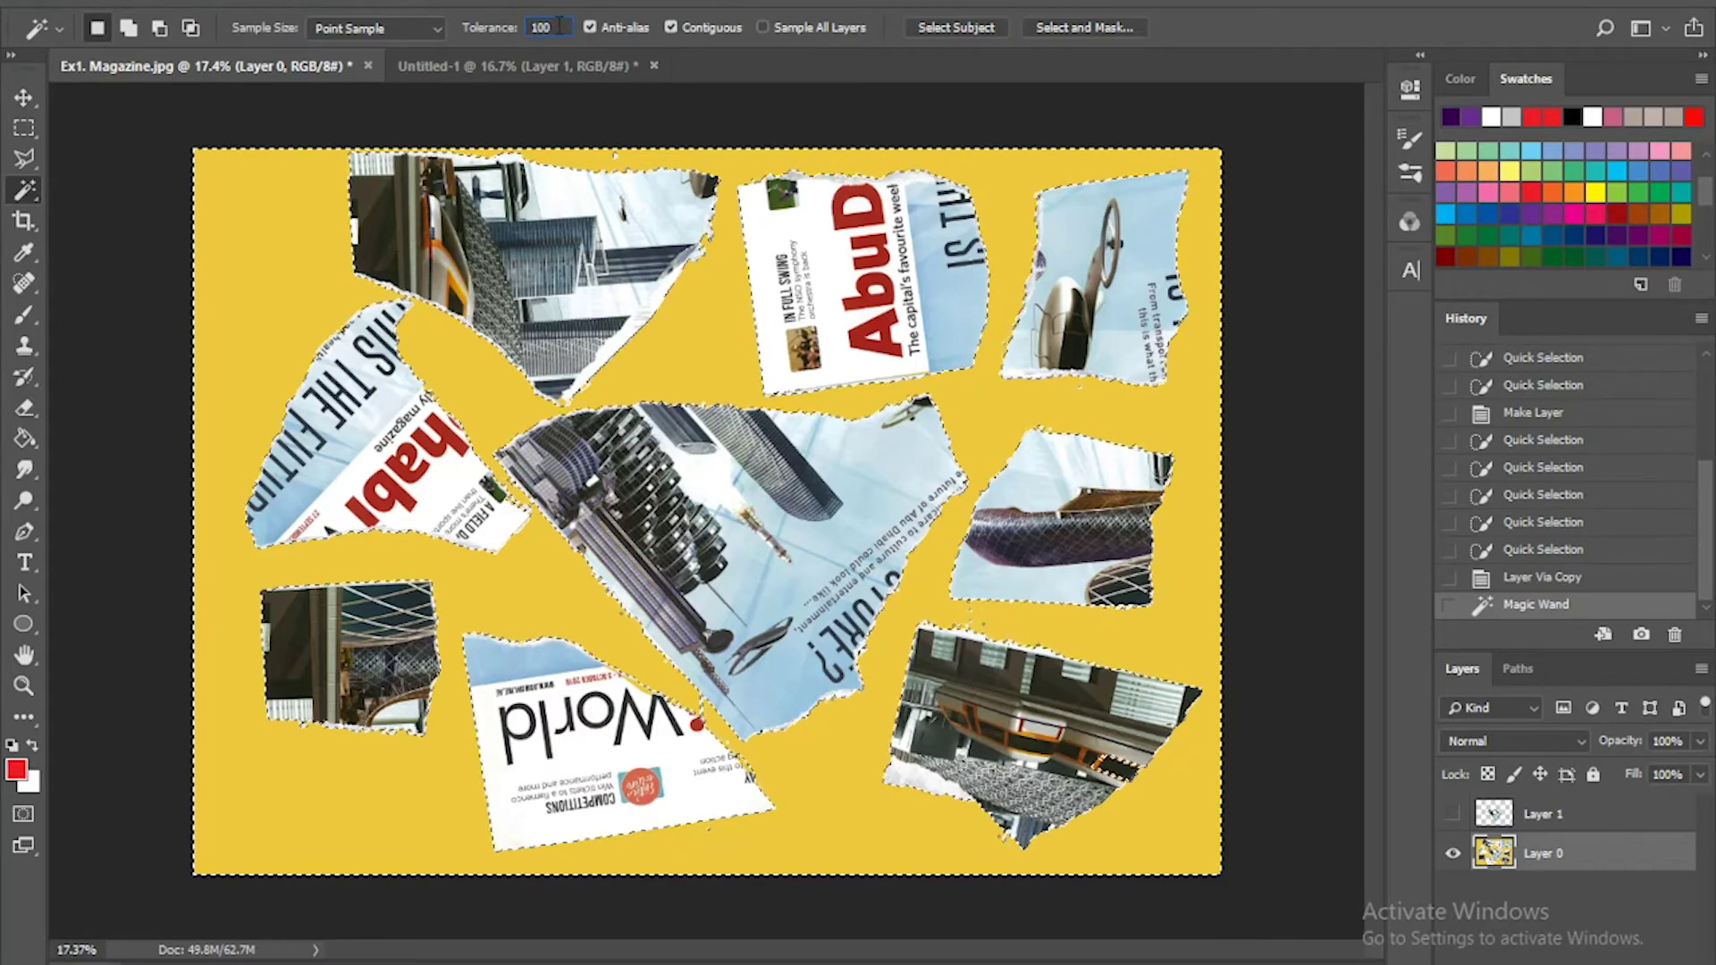
pyautogui.write('70')
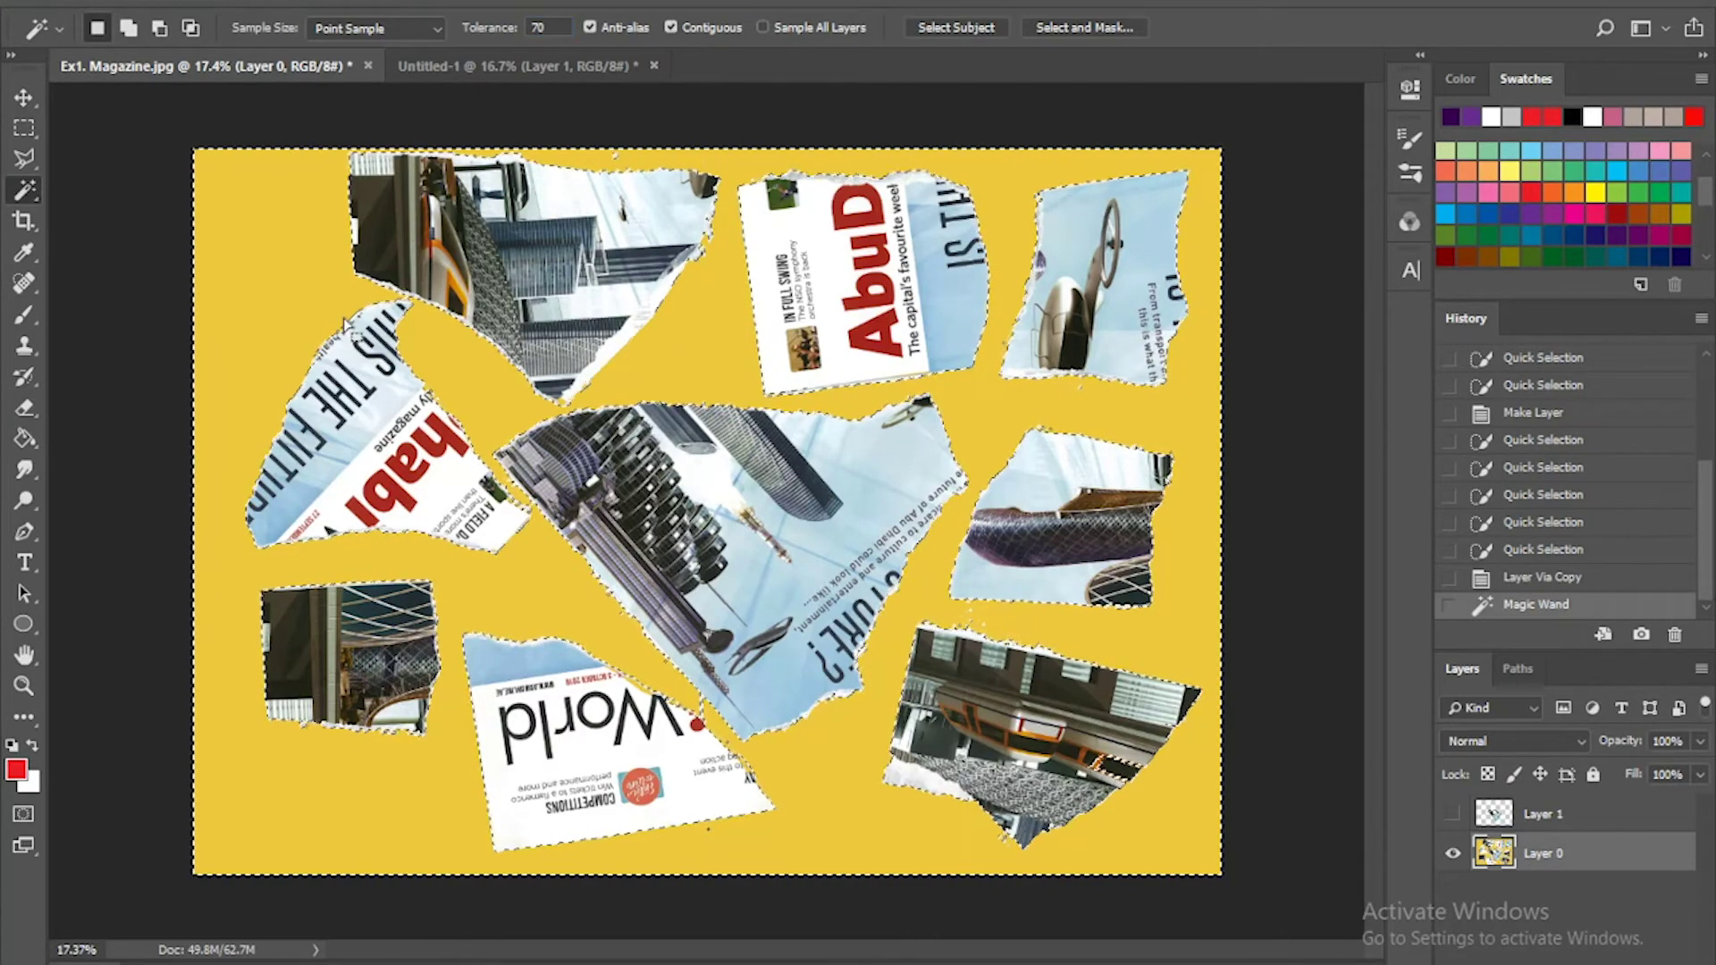
pyautogui.hotkey('ctrl', 'd')
pyautogui.click(314, 284)
pyautogui.press('Delete')
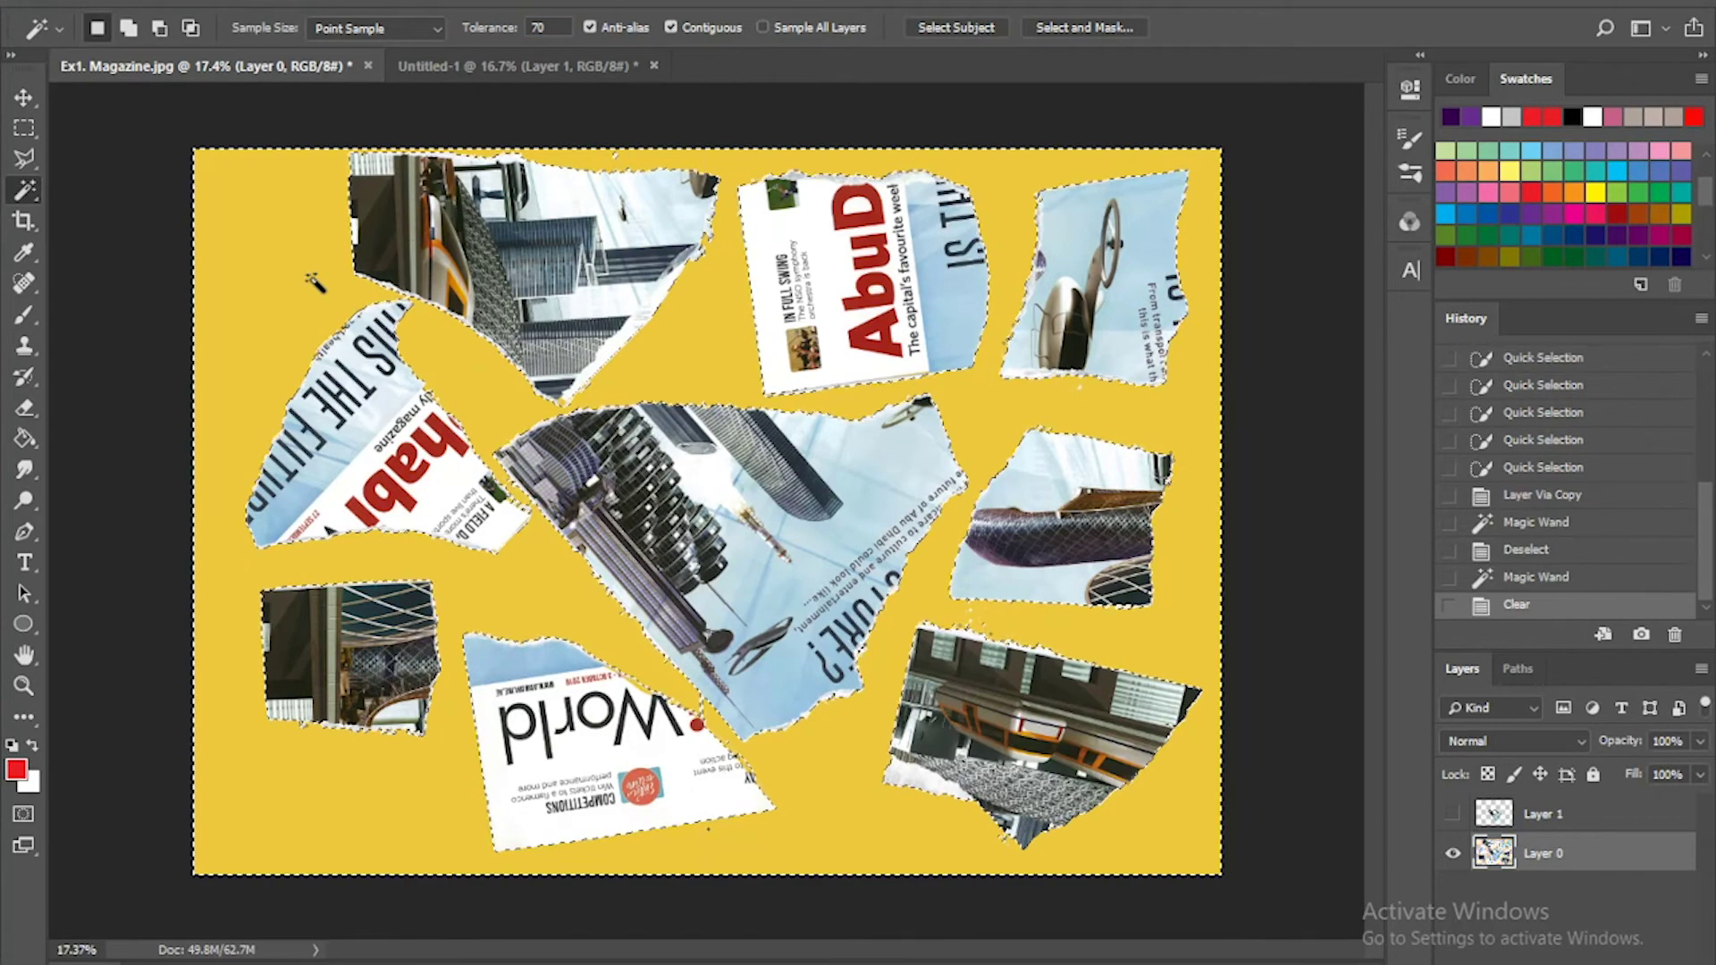
pyautogui.click(1535, 577)
pyautogui.click(1531, 552)
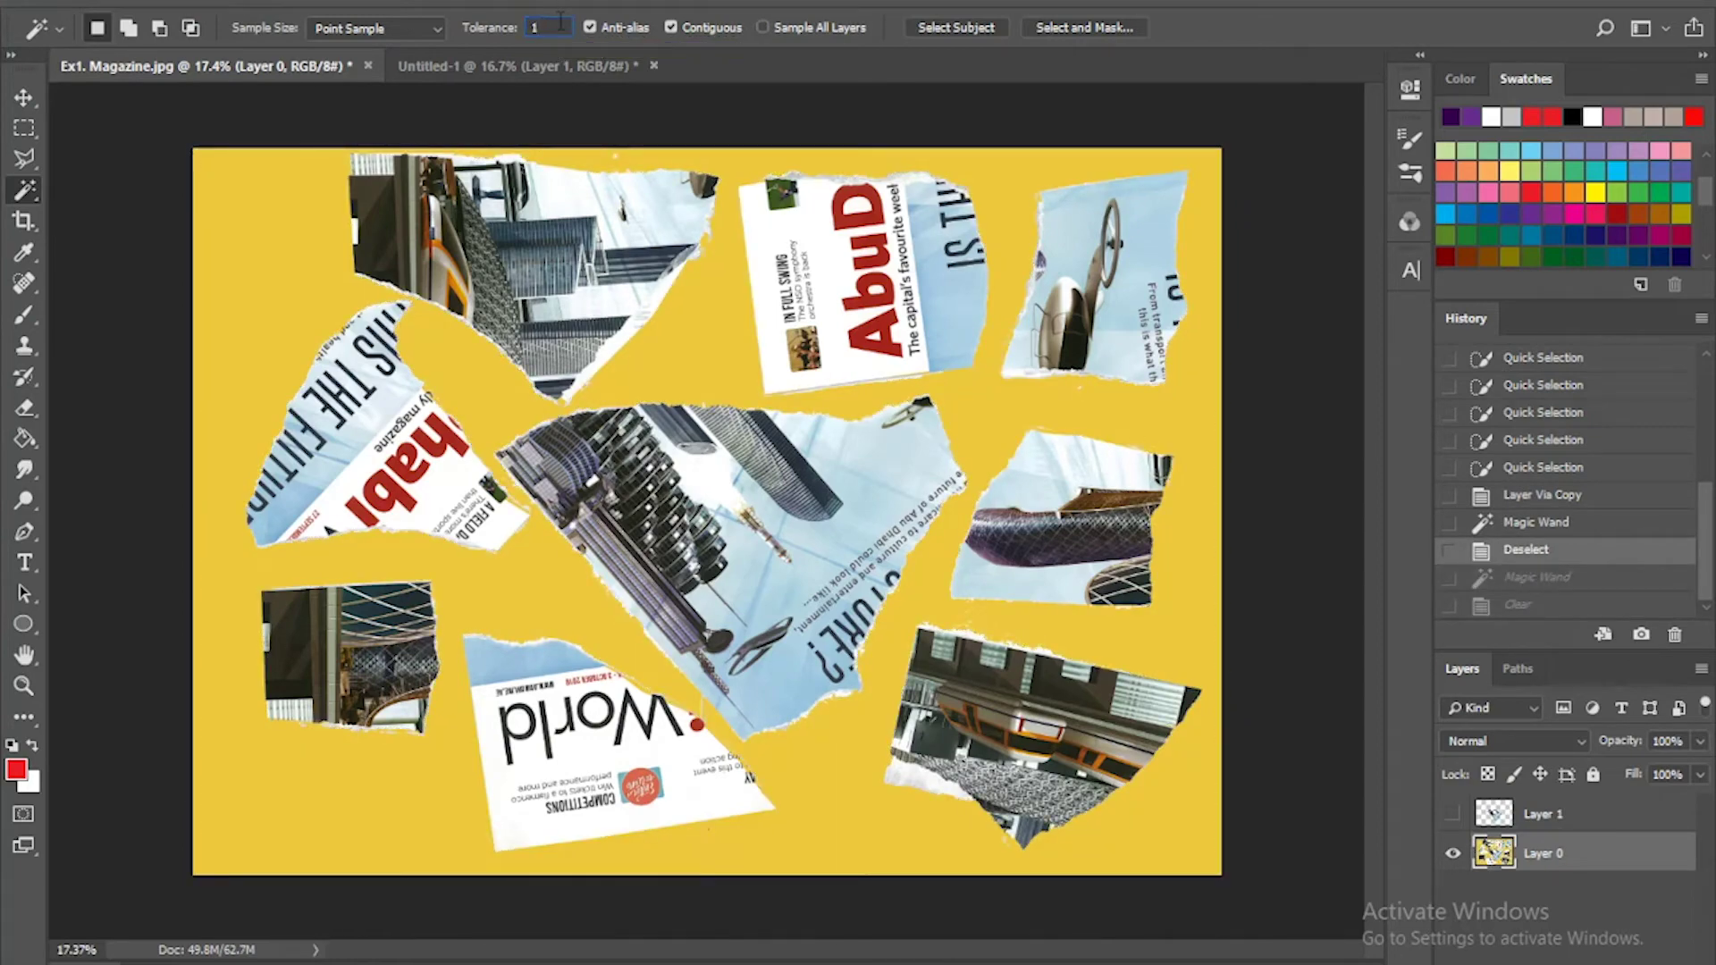
# Step: Delete the yellow background with the Magic Wand at tolerance 100 and deselect
pyautogui.click(277, 260)
pyautogui.press('Delete')
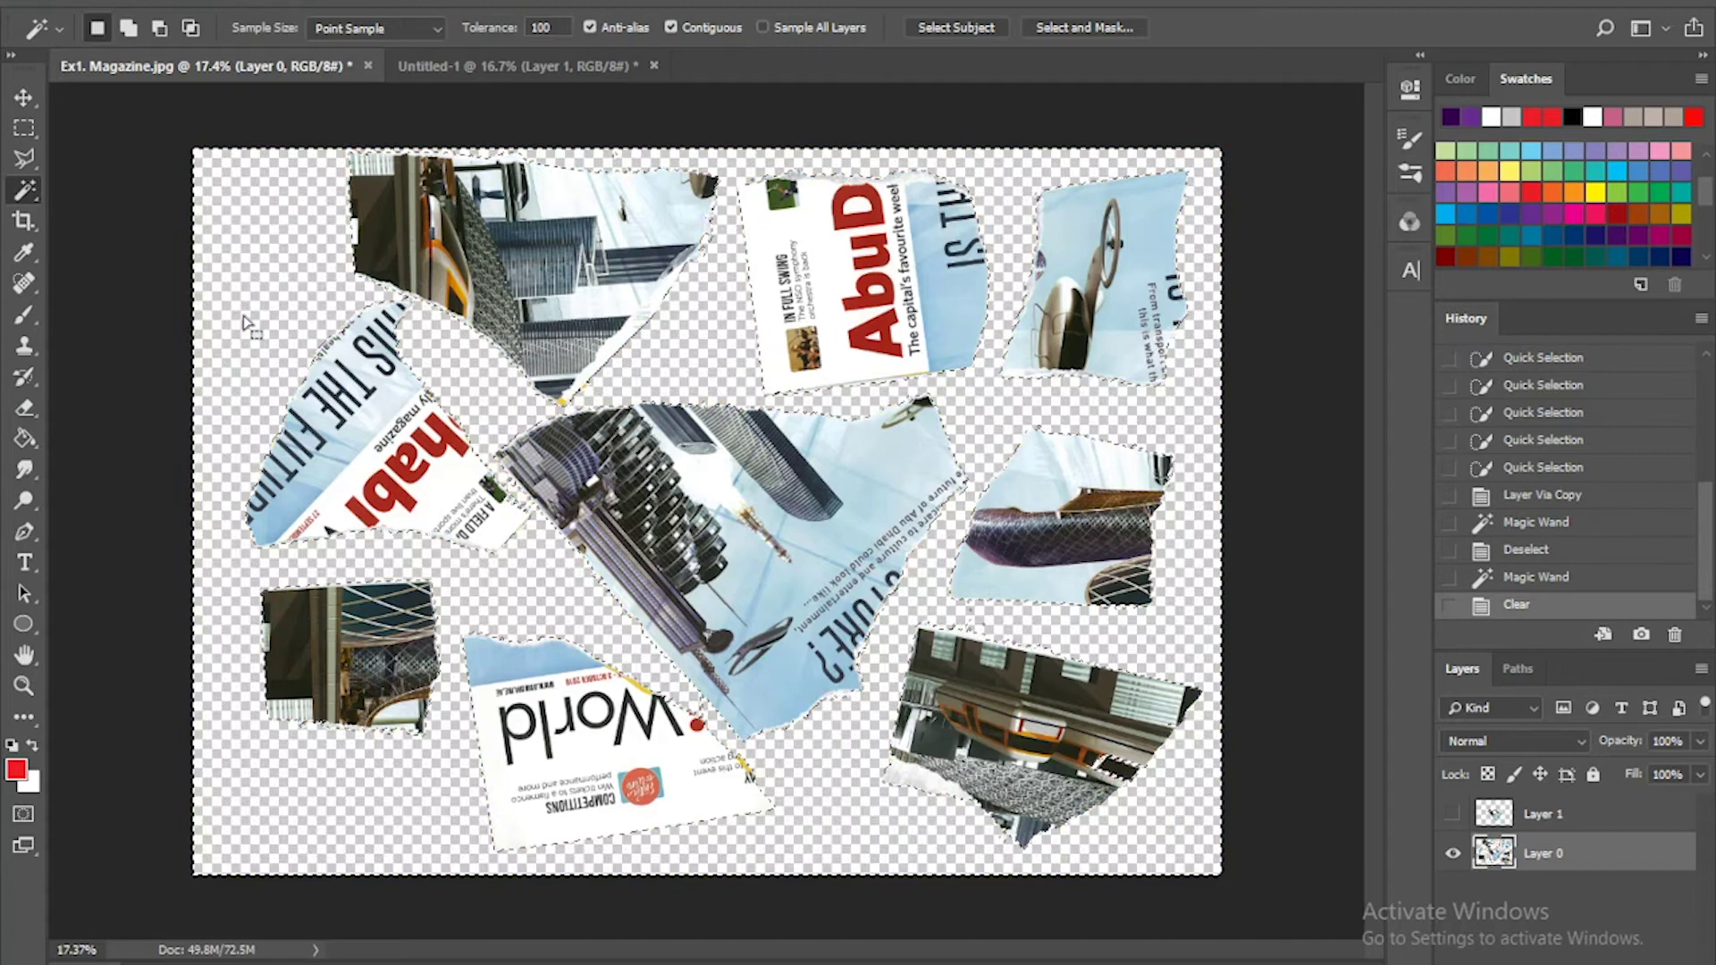
pyautogui.hotkey('ctrl', 'd')
# Step: Erase all scraps except the small dark lower-left one with a 511 px Eraser and move that scrap into Untitled-1
pyautogui.click(26, 412)
pyautogui.click(126, 28)
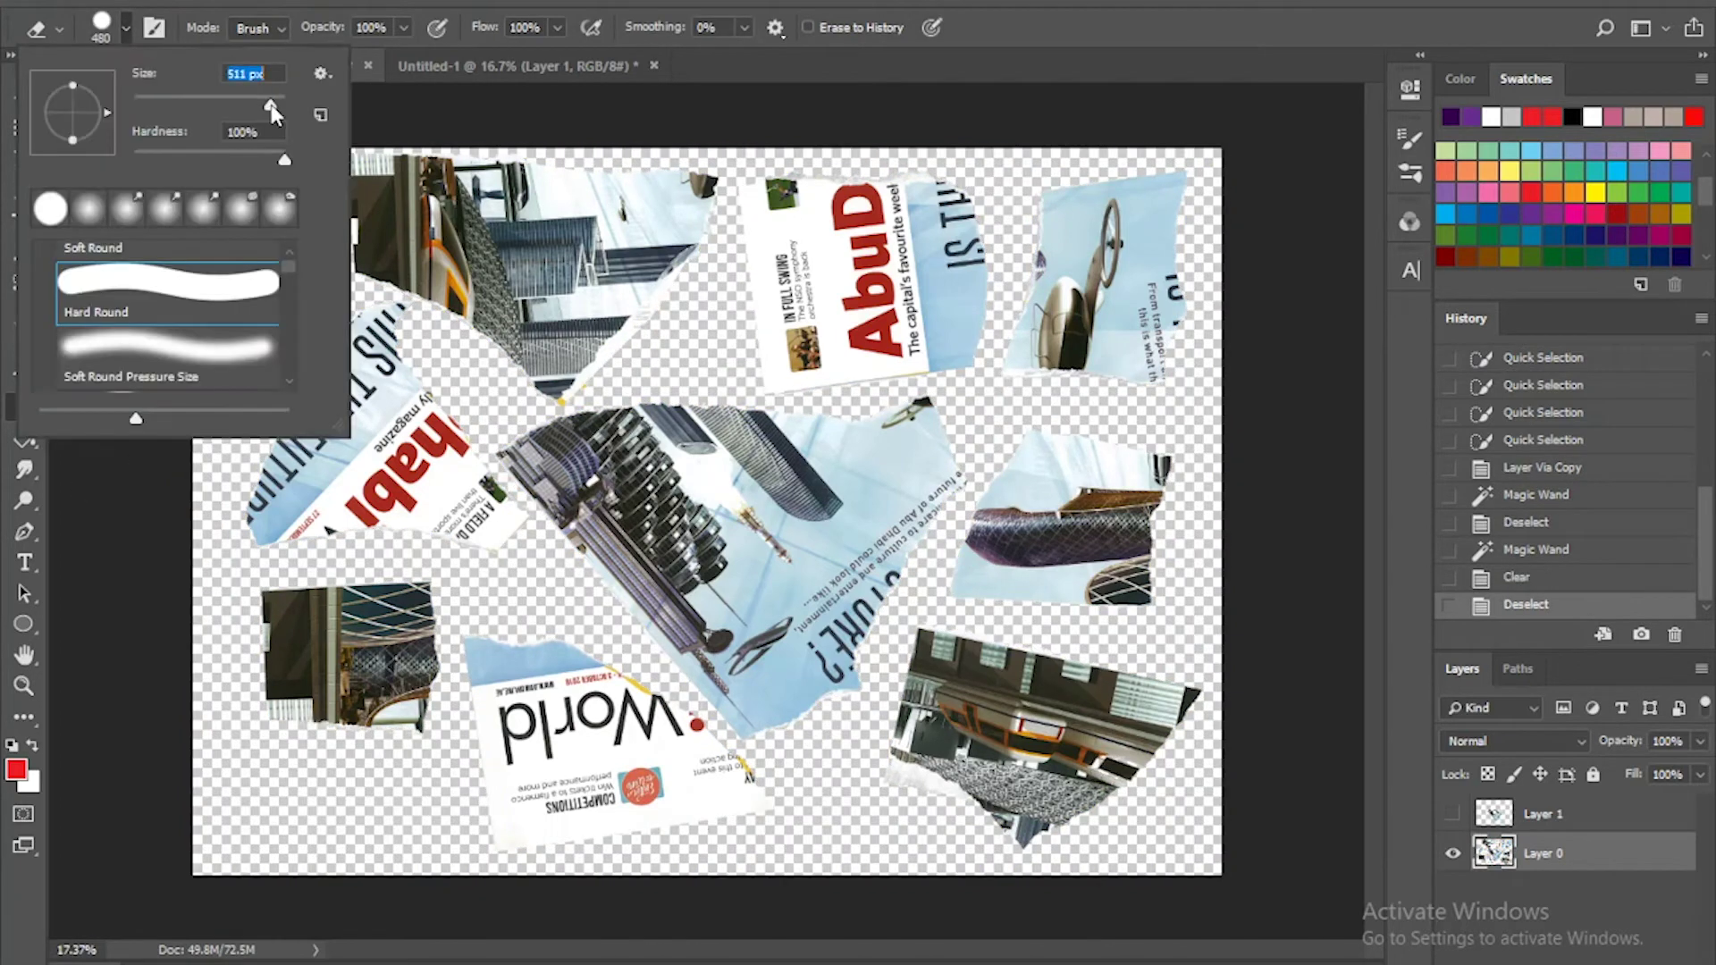
pyautogui.moveTo(853, 518)
pyautogui.mouseDown()
pyautogui.moveTo(574, 452)
pyautogui.moveTo(337, 490)
pyautogui.moveTo(626, 295)
pyautogui.moveTo(1117, 205)
pyautogui.mouseUp()
pyautogui.moveTo(1108, 295)
pyautogui.mouseDown()
pyautogui.moveTo(1019, 706)
pyautogui.moveTo(1106, 399)
pyautogui.moveTo(804, 644)
pyautogui.moveTo(593, 773)
pyautogui.moveTo(501, 697)
pyautogui.moveTo(379, 221)
pyautogui.mouseUp()
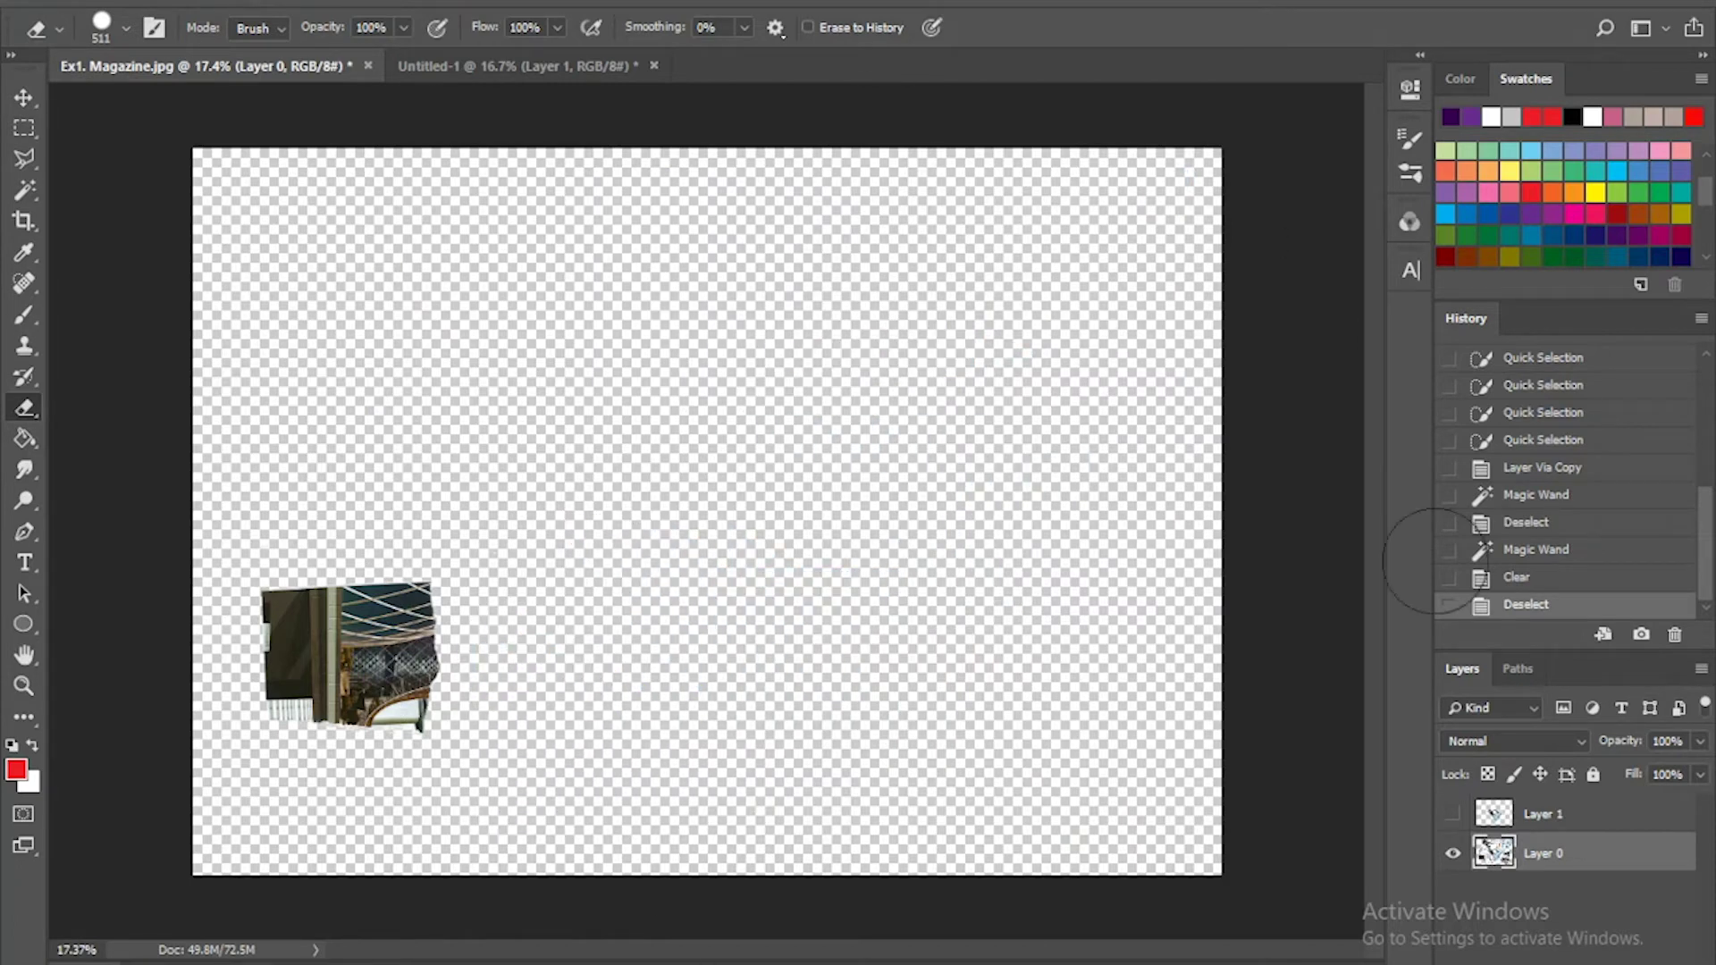
pyautogui.moveTo(1434, 562); pyautogui.dragTo(336, 187)
pyautogui.click(25, 99)
pyautogui.moveTo(411, 612)
pyautogui.mouseDown()
pyautogui.moveTo(613, 59)
pyautogui.moveTo(704, 302)
pyautogui.moveTo(653, 482)
pyautogui.mouseUp()
# Step: Undo the erasing in Ex1. Magazine.jpg, deselect, and crop the image to the lower-right train scrap
pyautogui.click(243, 70)
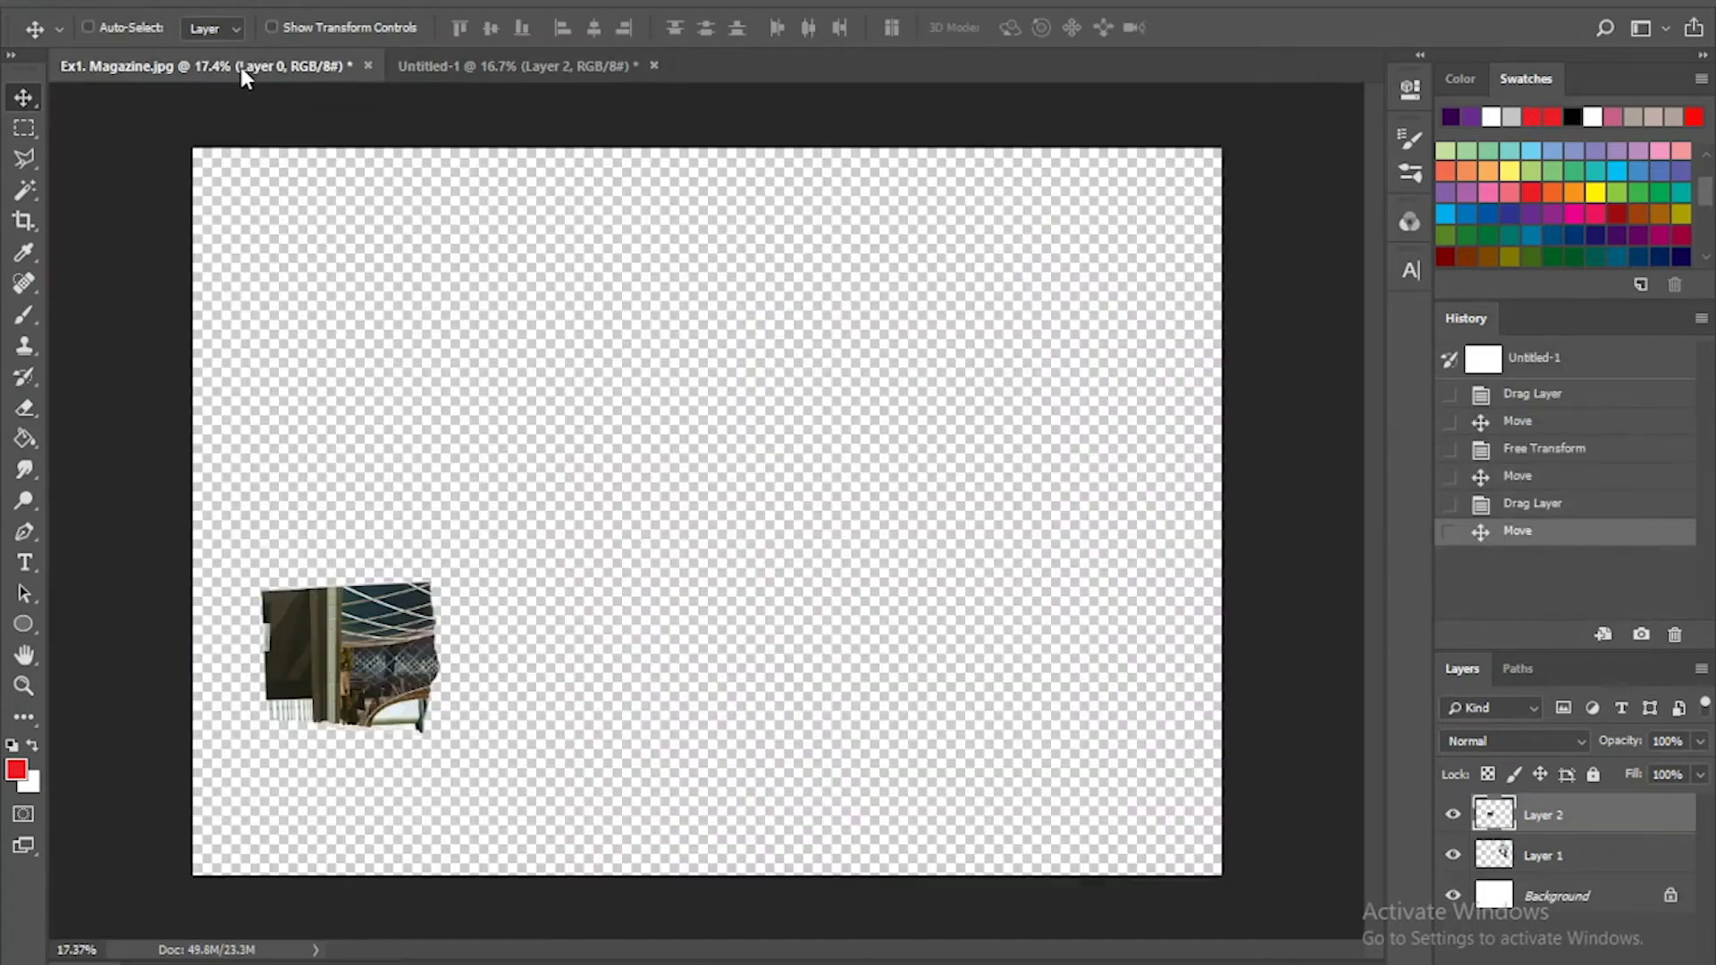
pyautogui.click(1536, 550)
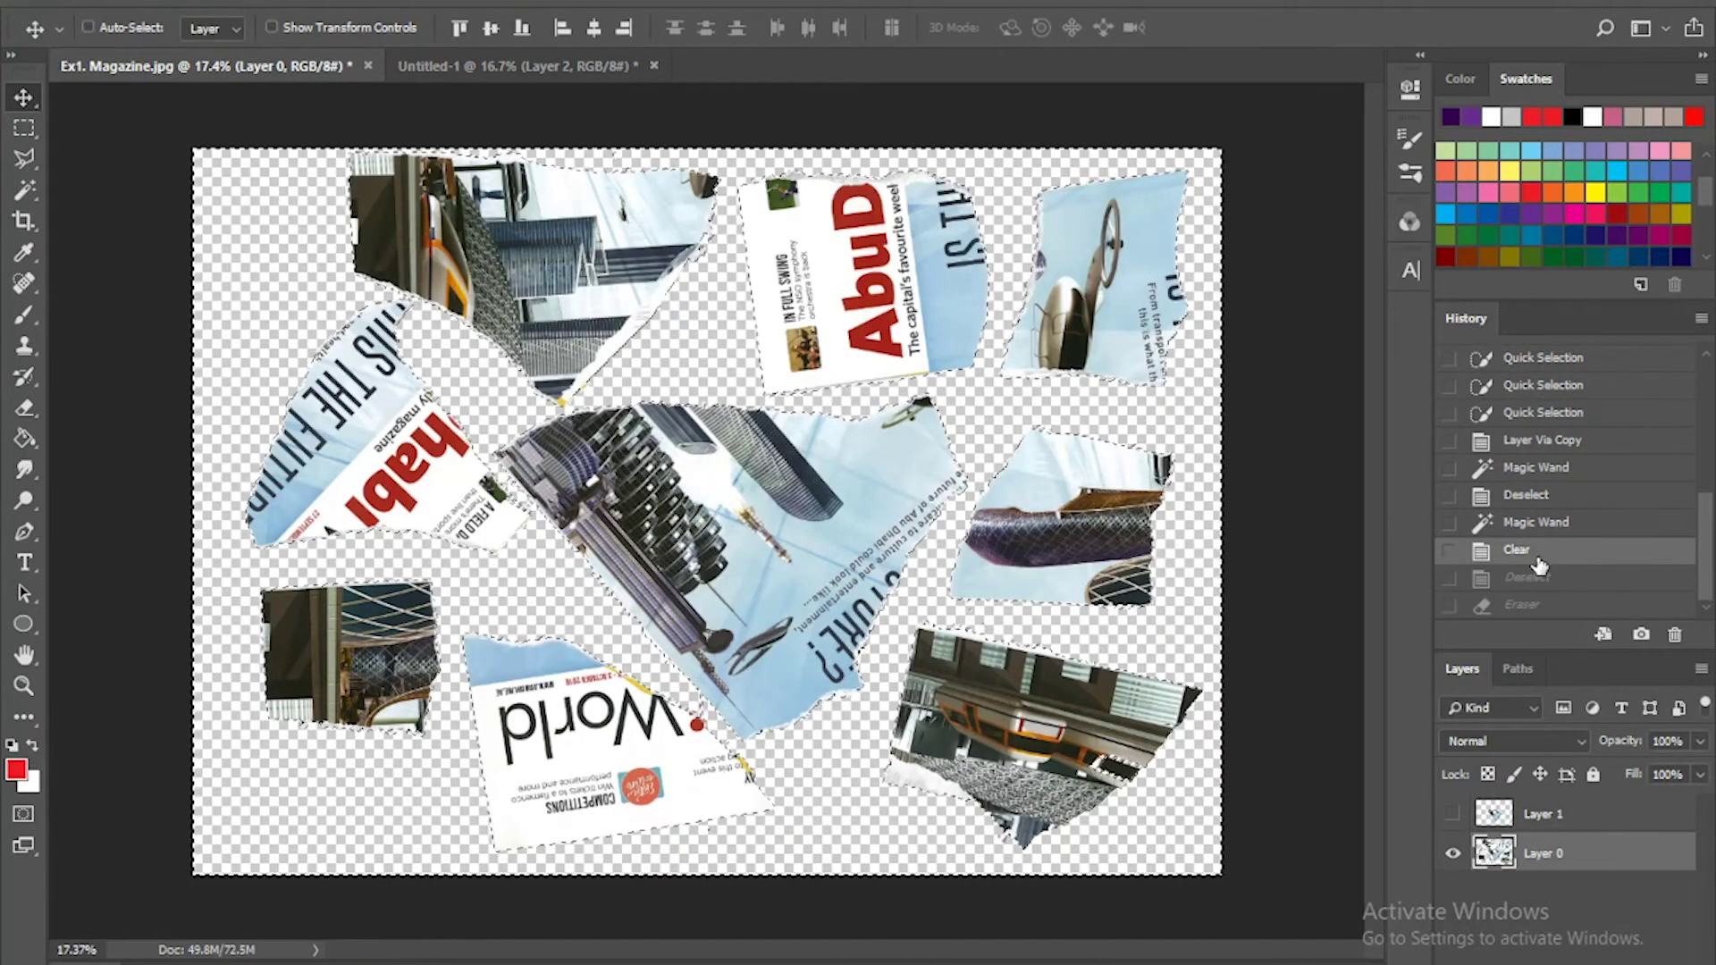
pyautogui.hotkey('ctrl', 'd')
pyautogui.click(22, 222)
pyautogui.moveTo(1147, 829); pyautogui.dragTo(1220, 874)
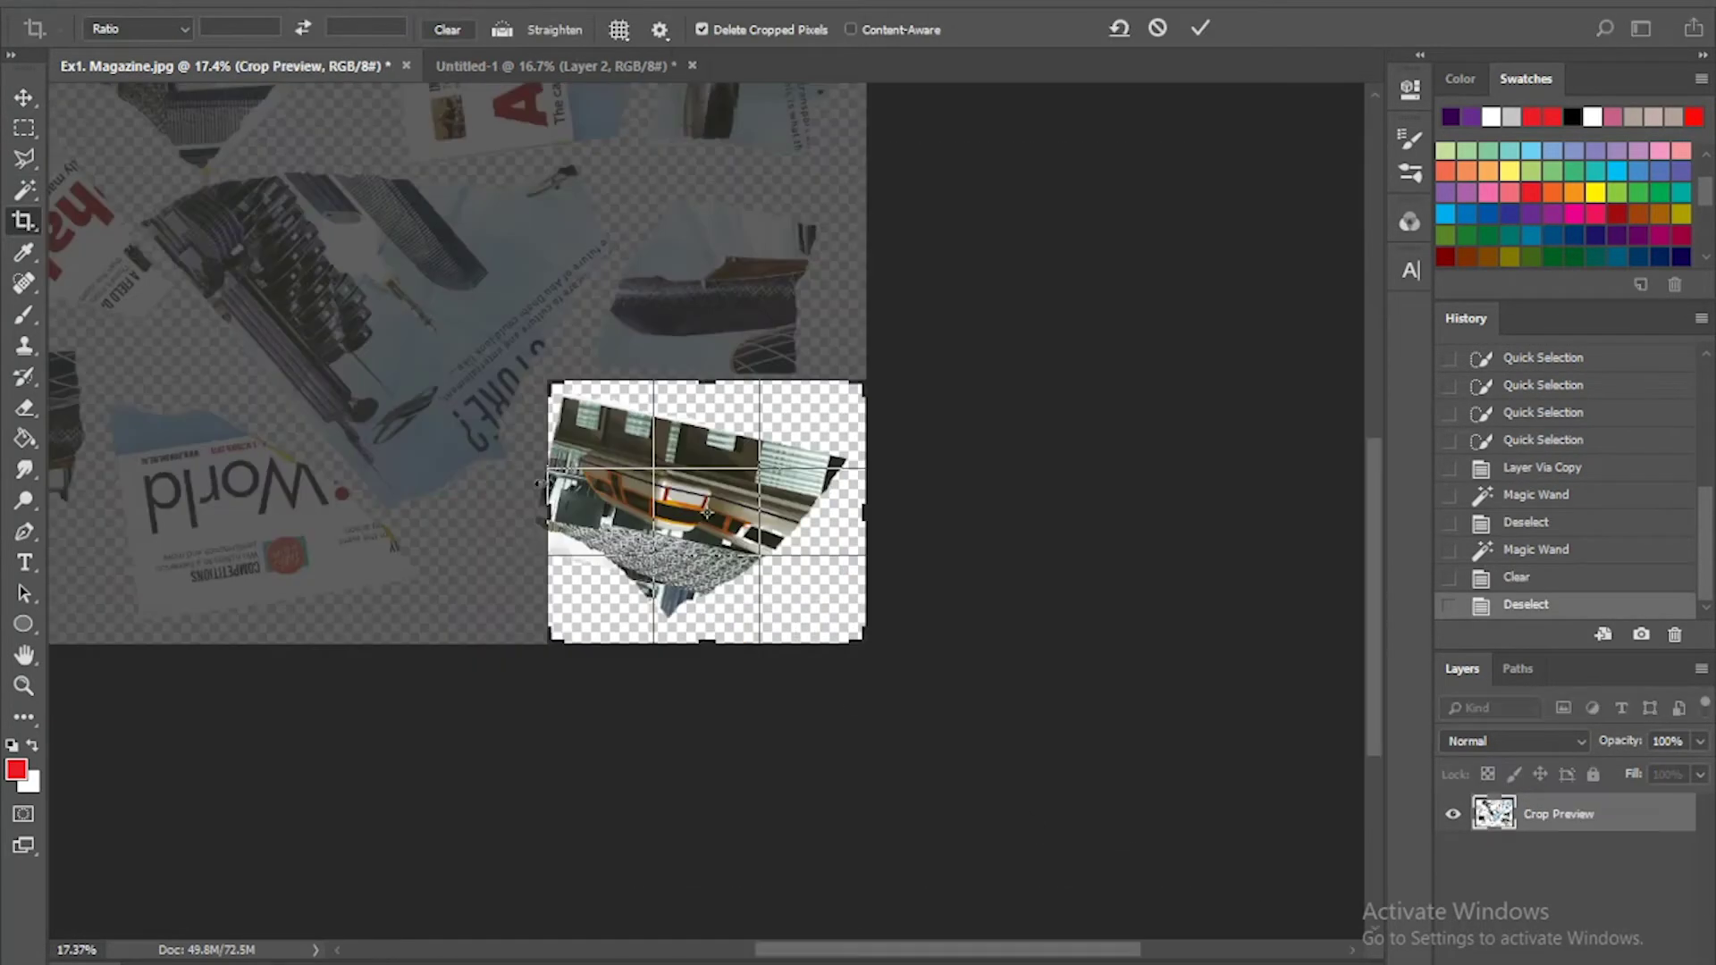
pyautogui.moveTo(548, 643); pyautogui.dragTo(534, 645)
pyautogui.doubleClick(662, 584)
# Step: Move the train scrap into Untitled-1, rotate it 165° and place it below the skyline scrap
pyautogui.click(23, 97)
pyautogui.moveTo(689, 344)
pyautogui.mouseDown()
pyautogui.moveTo(502, 70)
pyautogui.moveTo(795, 660)
pyautogui.mouseUp()
pyautogui.hotkey('ctrl', 't')
pyautogui.moveTo(993, 742); pyautogui.dragTo(501, 658)
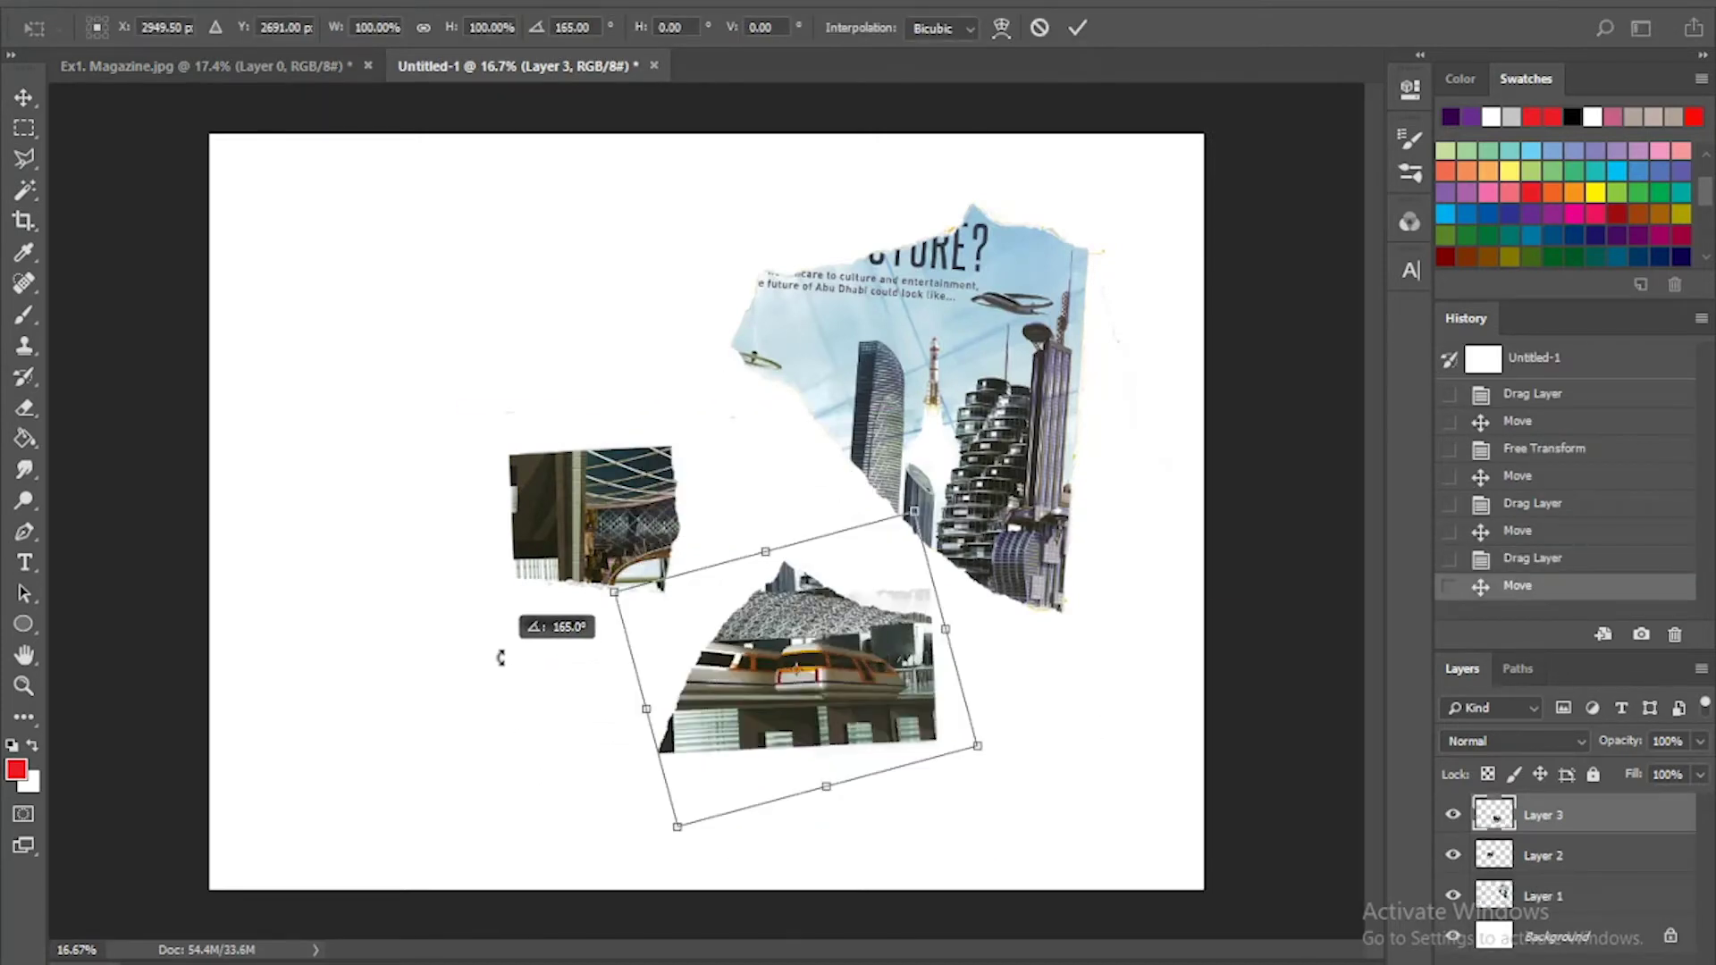
pyautogui.press('Return')
pyautogui.moveTo(905, 701); pyautogui.dragTo(804, 626)
pyautogui.click(1559, 858)
pyautogui.hotkey('ctrl', 't')
pyautogui.press('Return')
# Step: Undo the crop in Ex1. Magazine.jpg and crop the image to the "habi" scrap on the left
pyautogui.click(205, 65)
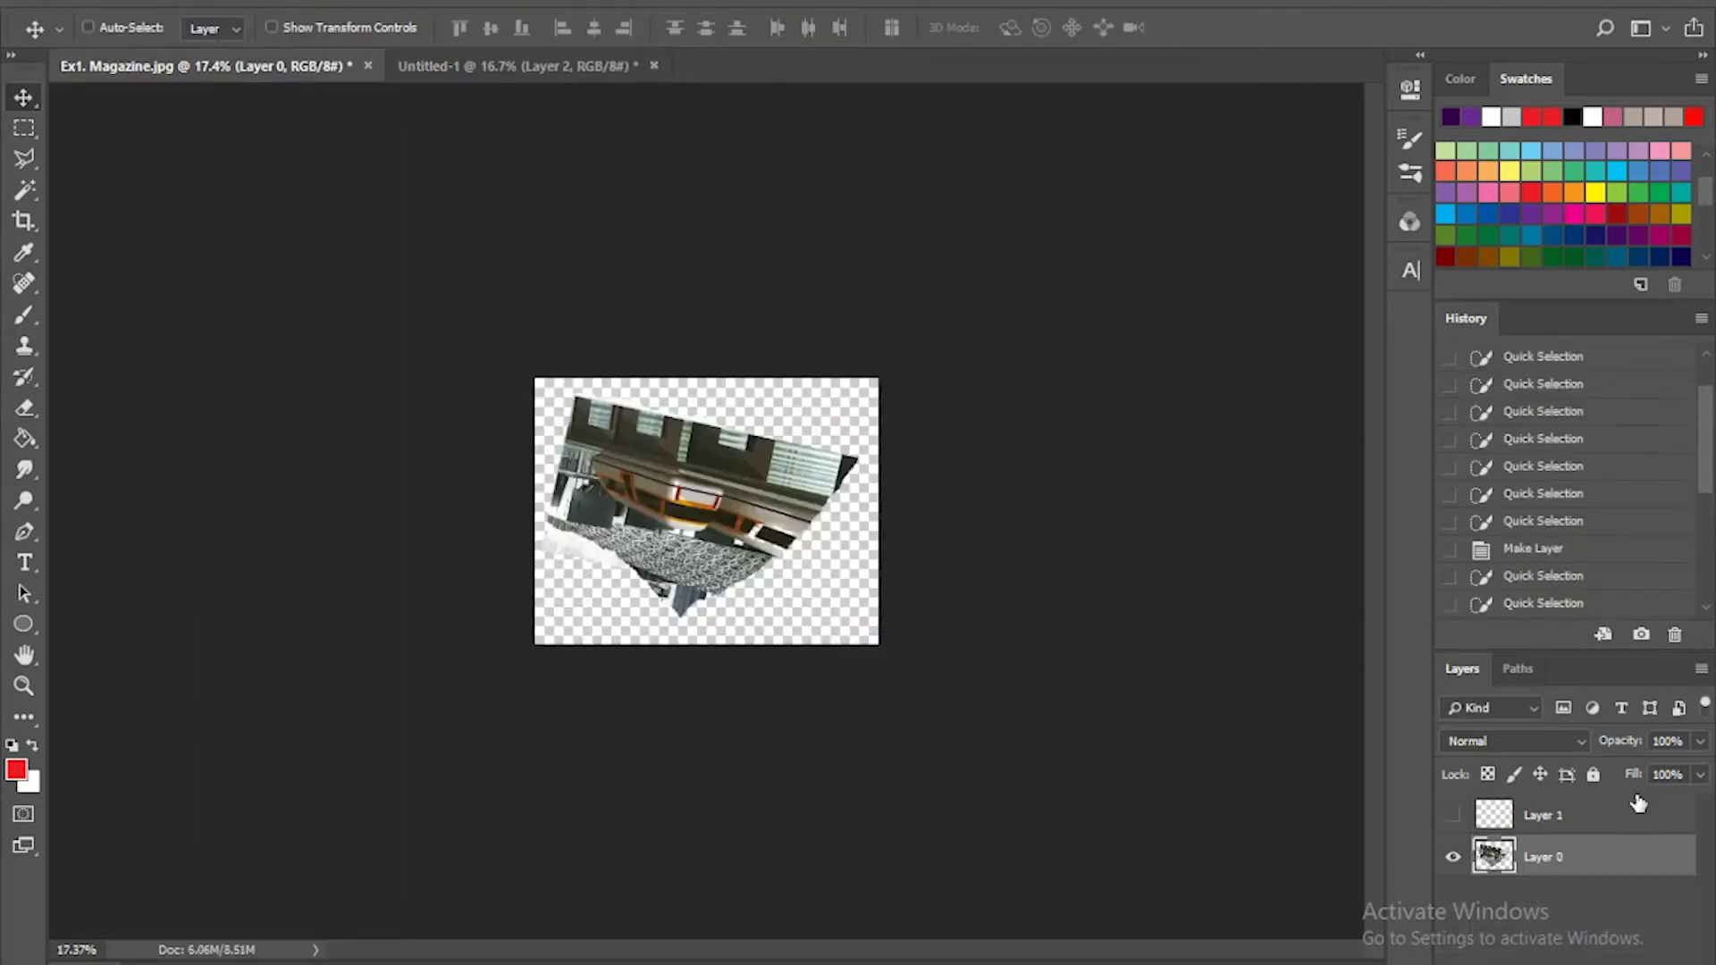
pyautogui.scroll(-3, 1564, 491)
pyautogui.click(1528, 583)
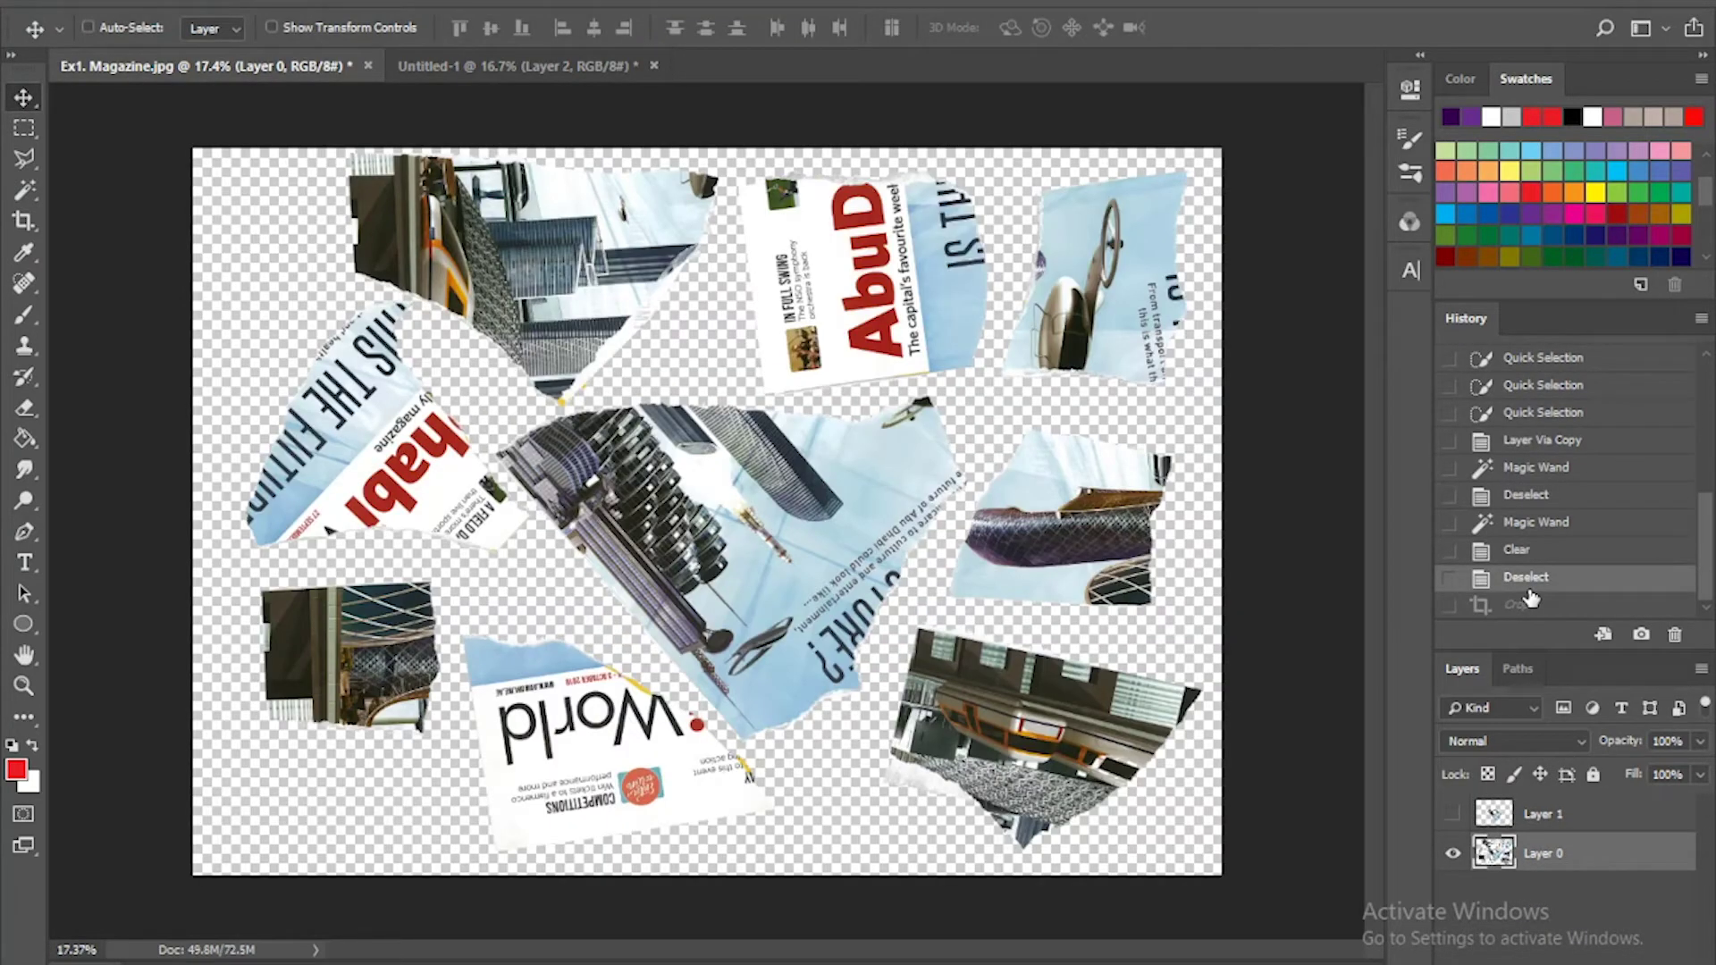
pyautogui.click(24, 221)
pyautogui.moveTo(238, 318); pyautogui.dragTo(637, 568)
pyautogui.press('Return')
# Step: Erase the neighbouring scraps' remnants around the "habi" scrap and move it to the lower left of Untitled-1
pyautogui.press('e')
pyautogui.moveTo(849, 506)
pyautogui.mouseDown()
pyautogui.moveTo(838, 562)
pyautogui.moveTo(910, 604)
pyautogui.mouseUp()
pyautogui.moveTo(925, 470)
pyautogui.mouseDown()
pyautogui.moveTo(721, 337)
pyautogui.moveTo(1115, 381)
pyautogui.mouseUp()
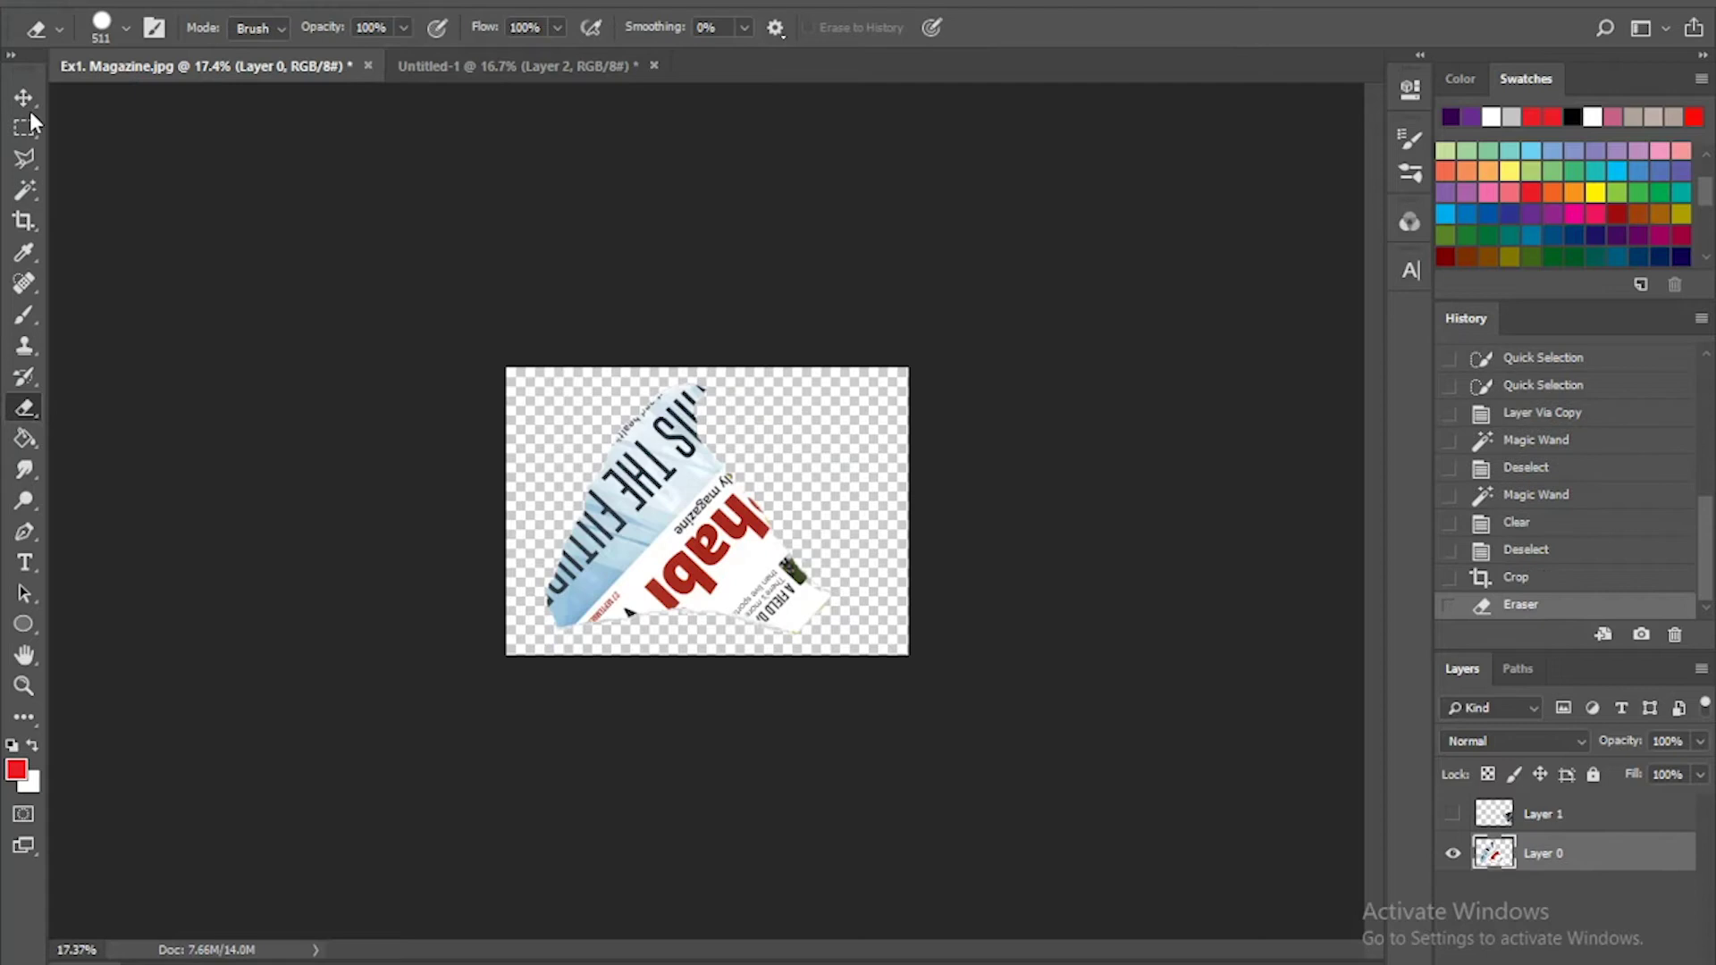
pyautogui.click(25, 97)
pyautogui.moveTo(663, 446)
pyautogui.mouseDown()
pyautogui.moveTo(616, 82)
pyautogui.moveTo(715, 514)
pyautogui.moveTo(712, 593)
pyautogui.mouseUp()
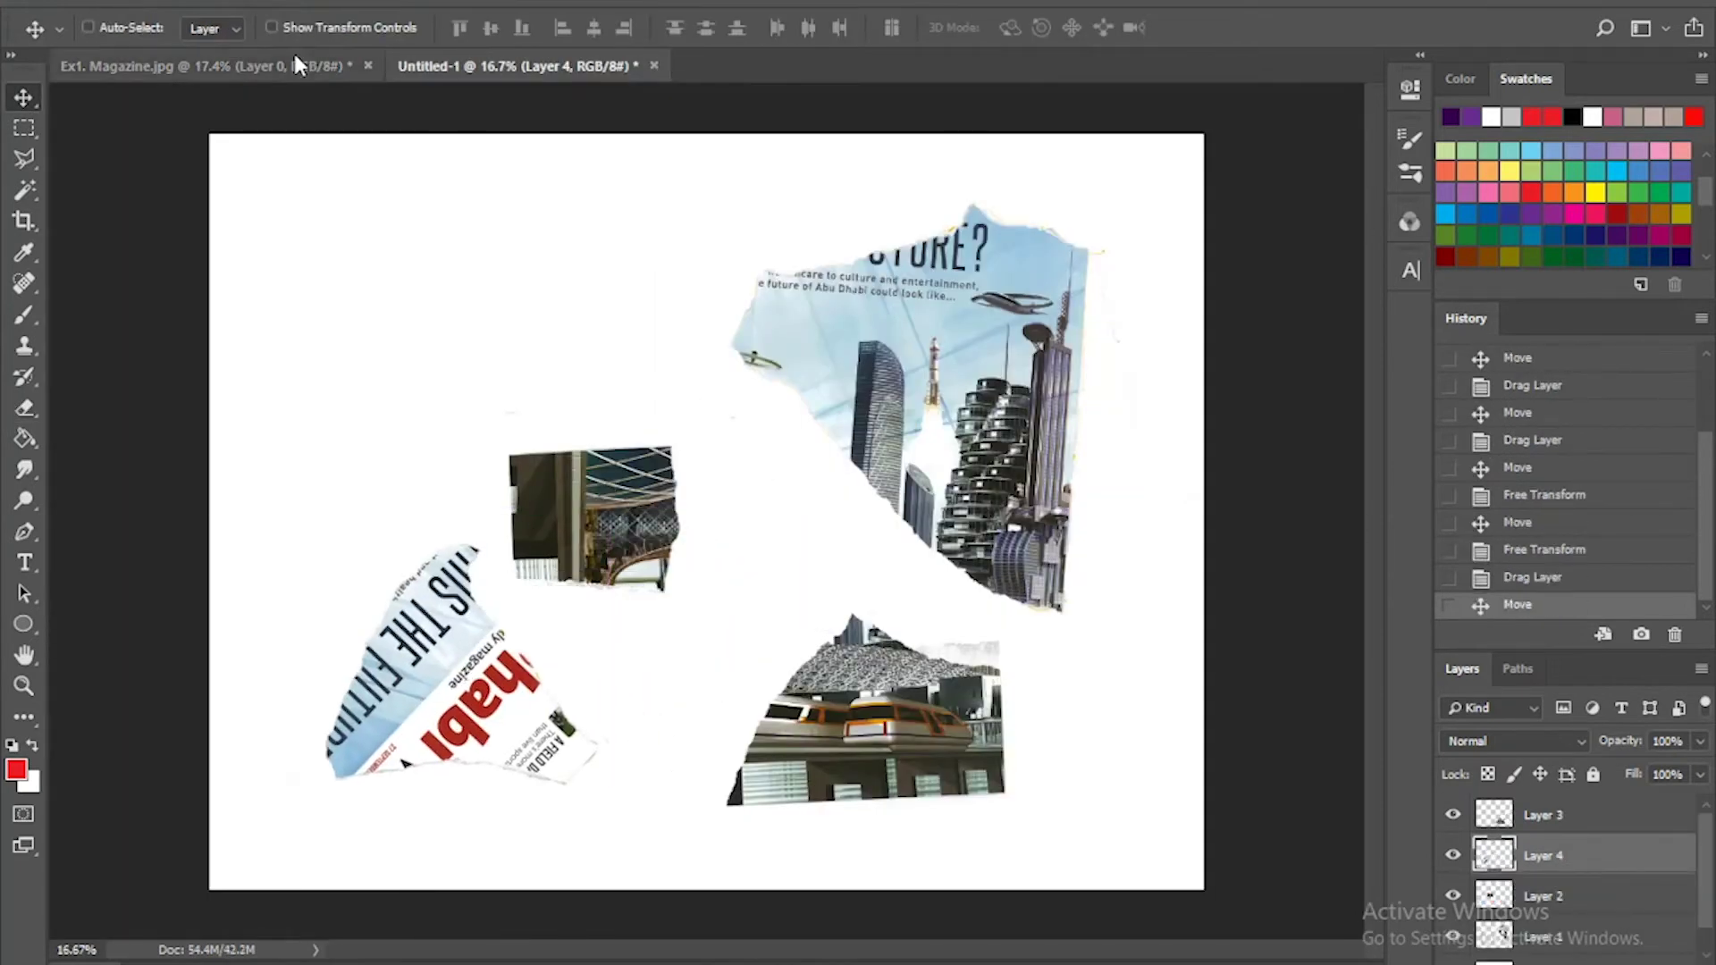
# Step: Undo the erasing and crop in Ex1. Magazine.jpg, and crop the image to the upper-left building scrap
pyautogui.click(298, 66)
pyautogui.click(1536, 574)
pyautogui.click(1570, 550)
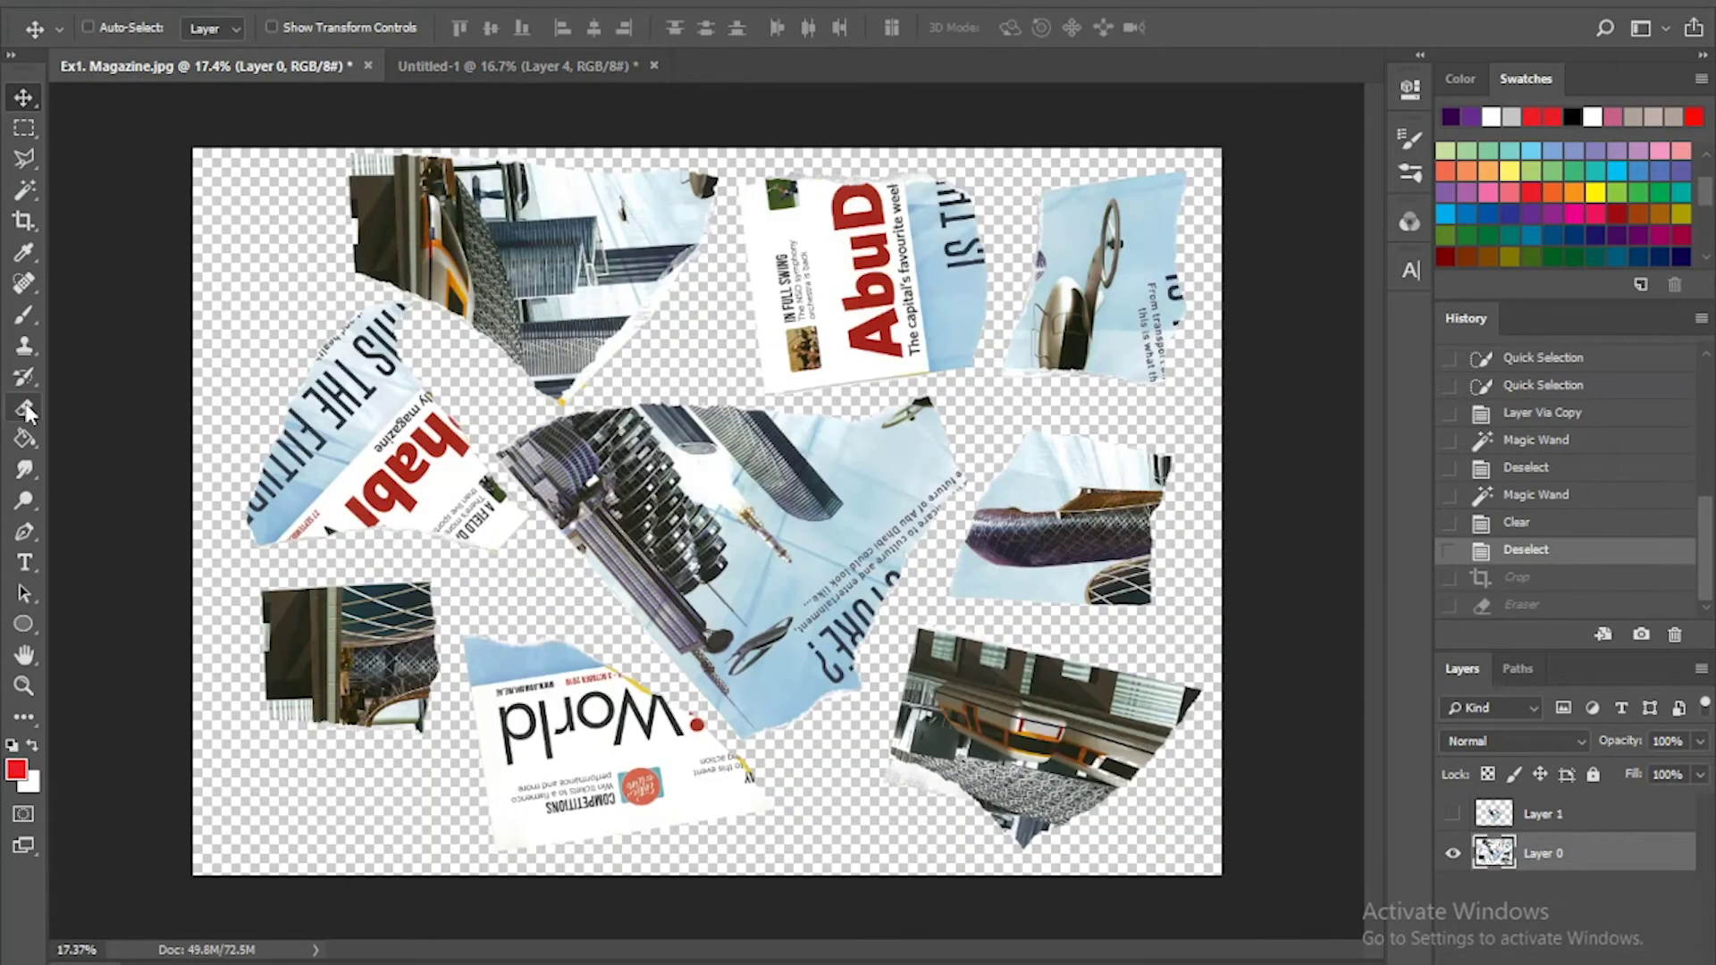
pyautogui.click(24, 220)
pyautogui.moveTo(763, 151)
pyautogui.mouseDown()
pyautogui.moveTo(348, 439)
pyautogui.moveTo(318, 420)
pyautogui.mouseUp()
pyautogui.moveTo(711, 378); pyautogui.dragTo(710, 382)
pyautogui.press('Return')
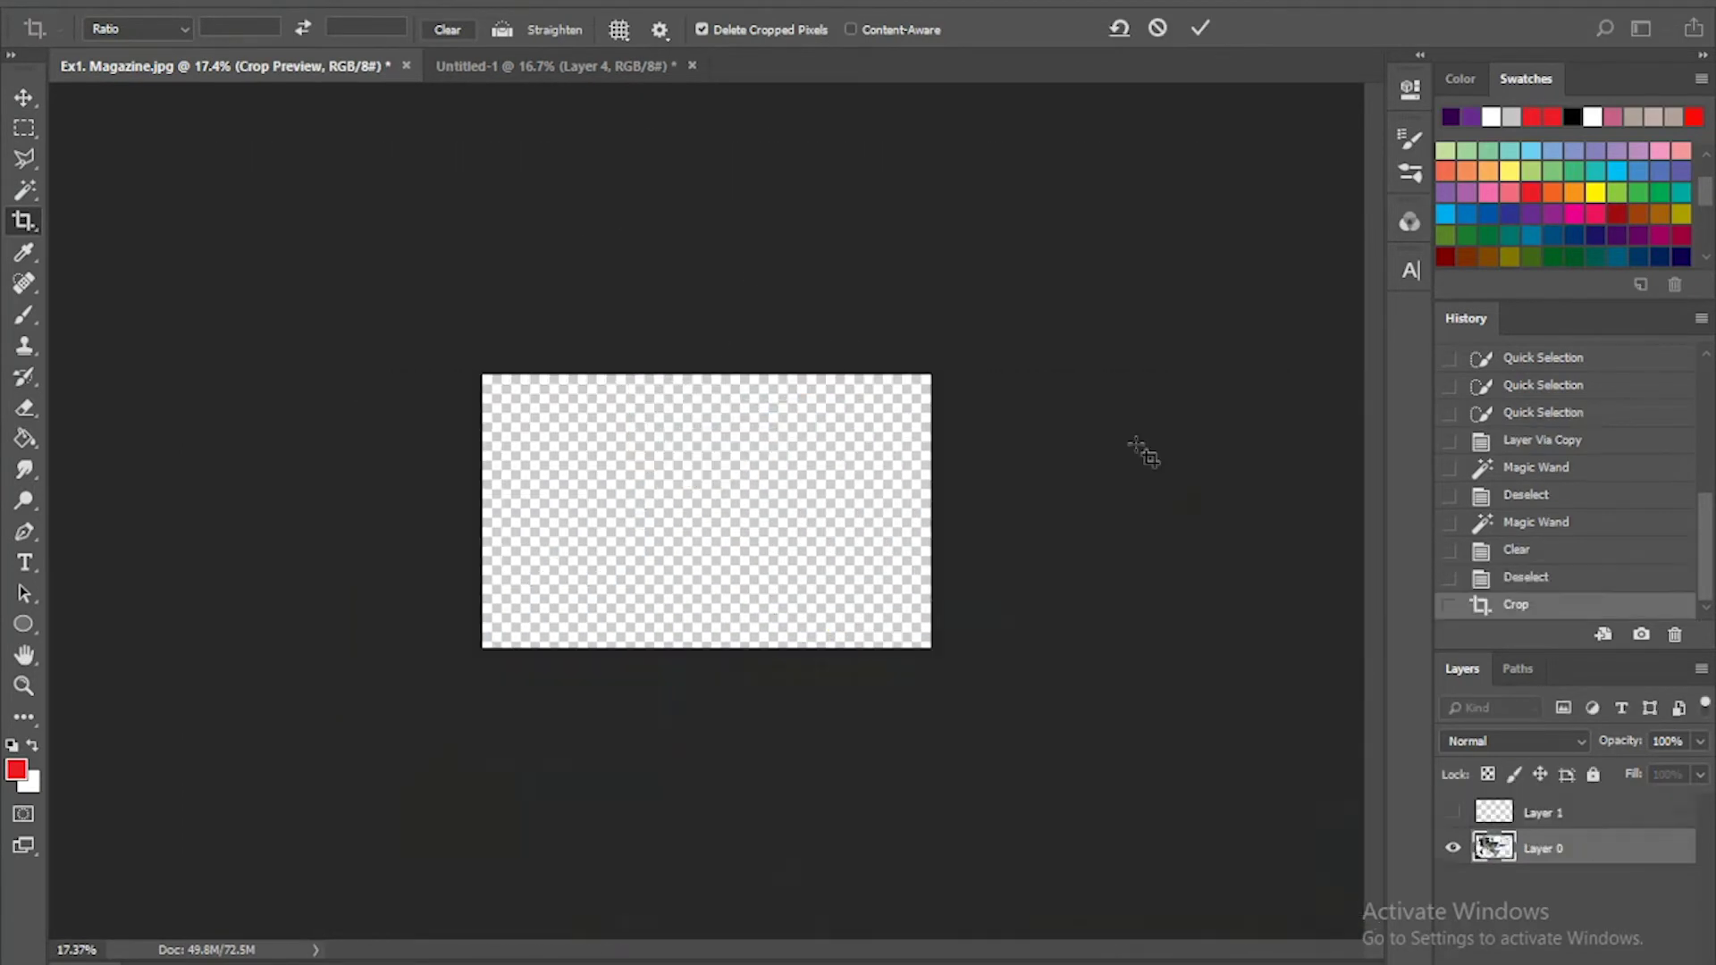
# Step: Erase the neighbouring remnants around the building scrap and move it to the upper left of Untitled-1
pyautogui.press('e')
pyautogui.moveTo(850, 674)
pyautogui.mouseDown()
pyautogui.moveTo(483, 604)
pyautogui.moveTo(545, 558)
pyautogui.mouseUp()
pyautogui.click(548, 606)
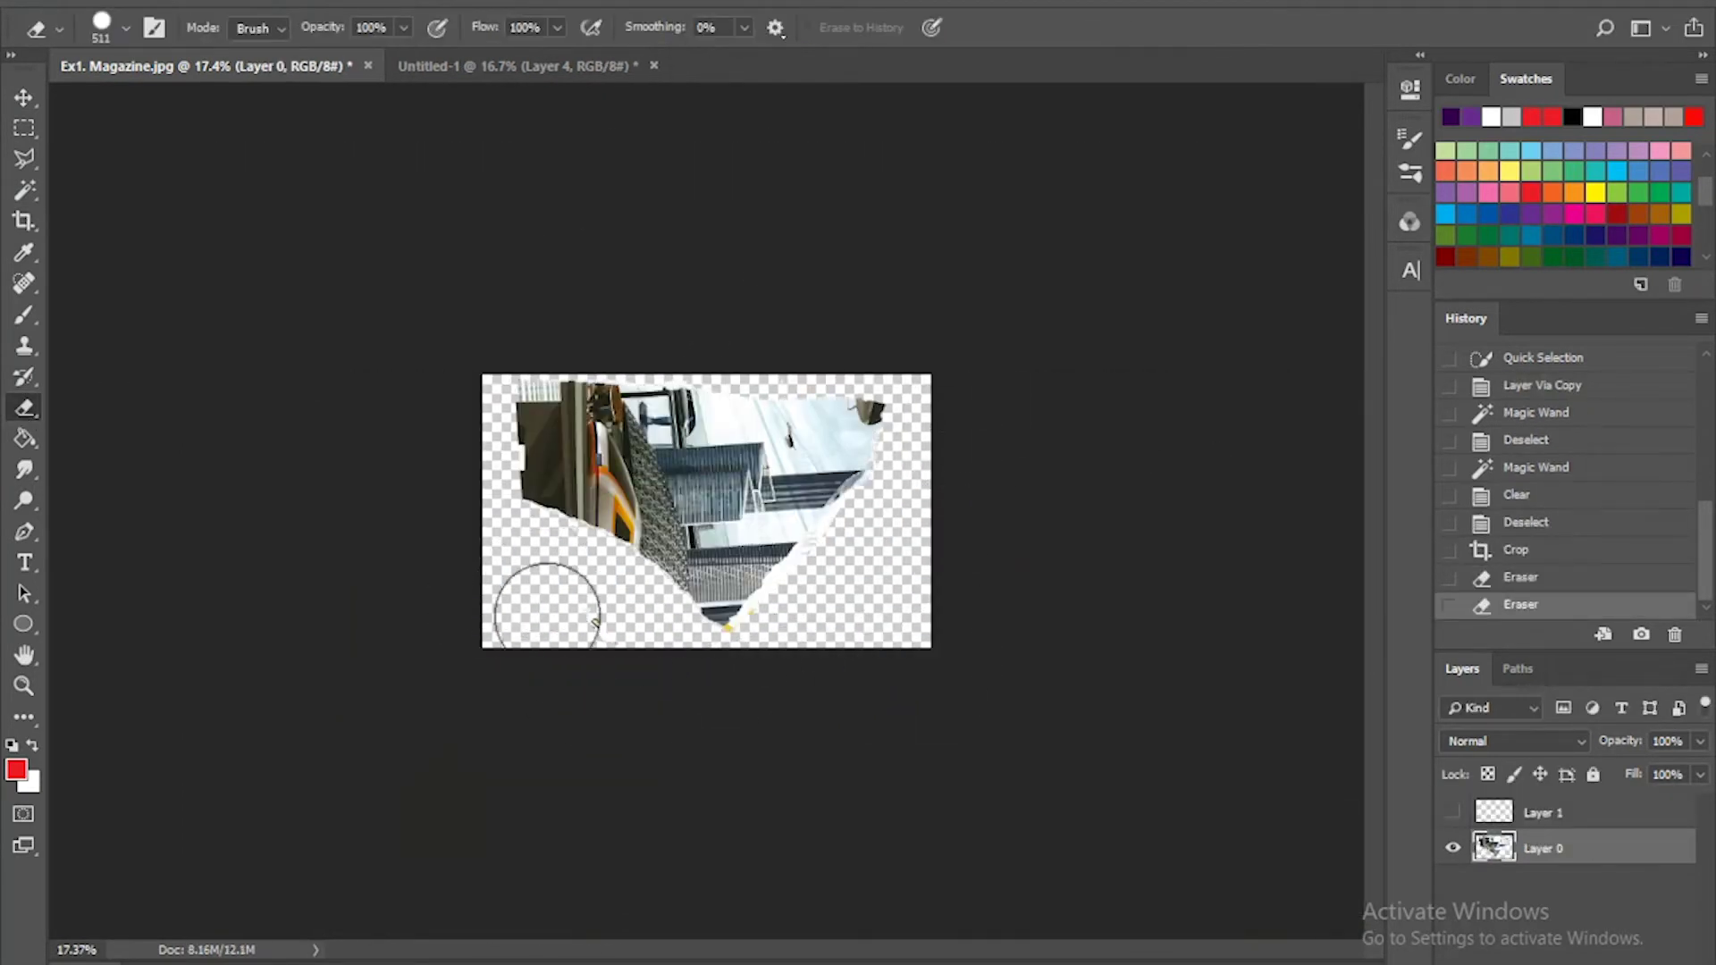
pyautogui.click(792, 636)
pyautogui.click(866, 558)
pyautogui.click(991, 472)
pyautogui.click(24, 98)
pyautogui.moveTo(554, 429)
pyautogui.mouseDown()
pyautogui.moveTo(552, 77)
pyautogui.moveTo(674, 384)
pyautogui.mouseUp()
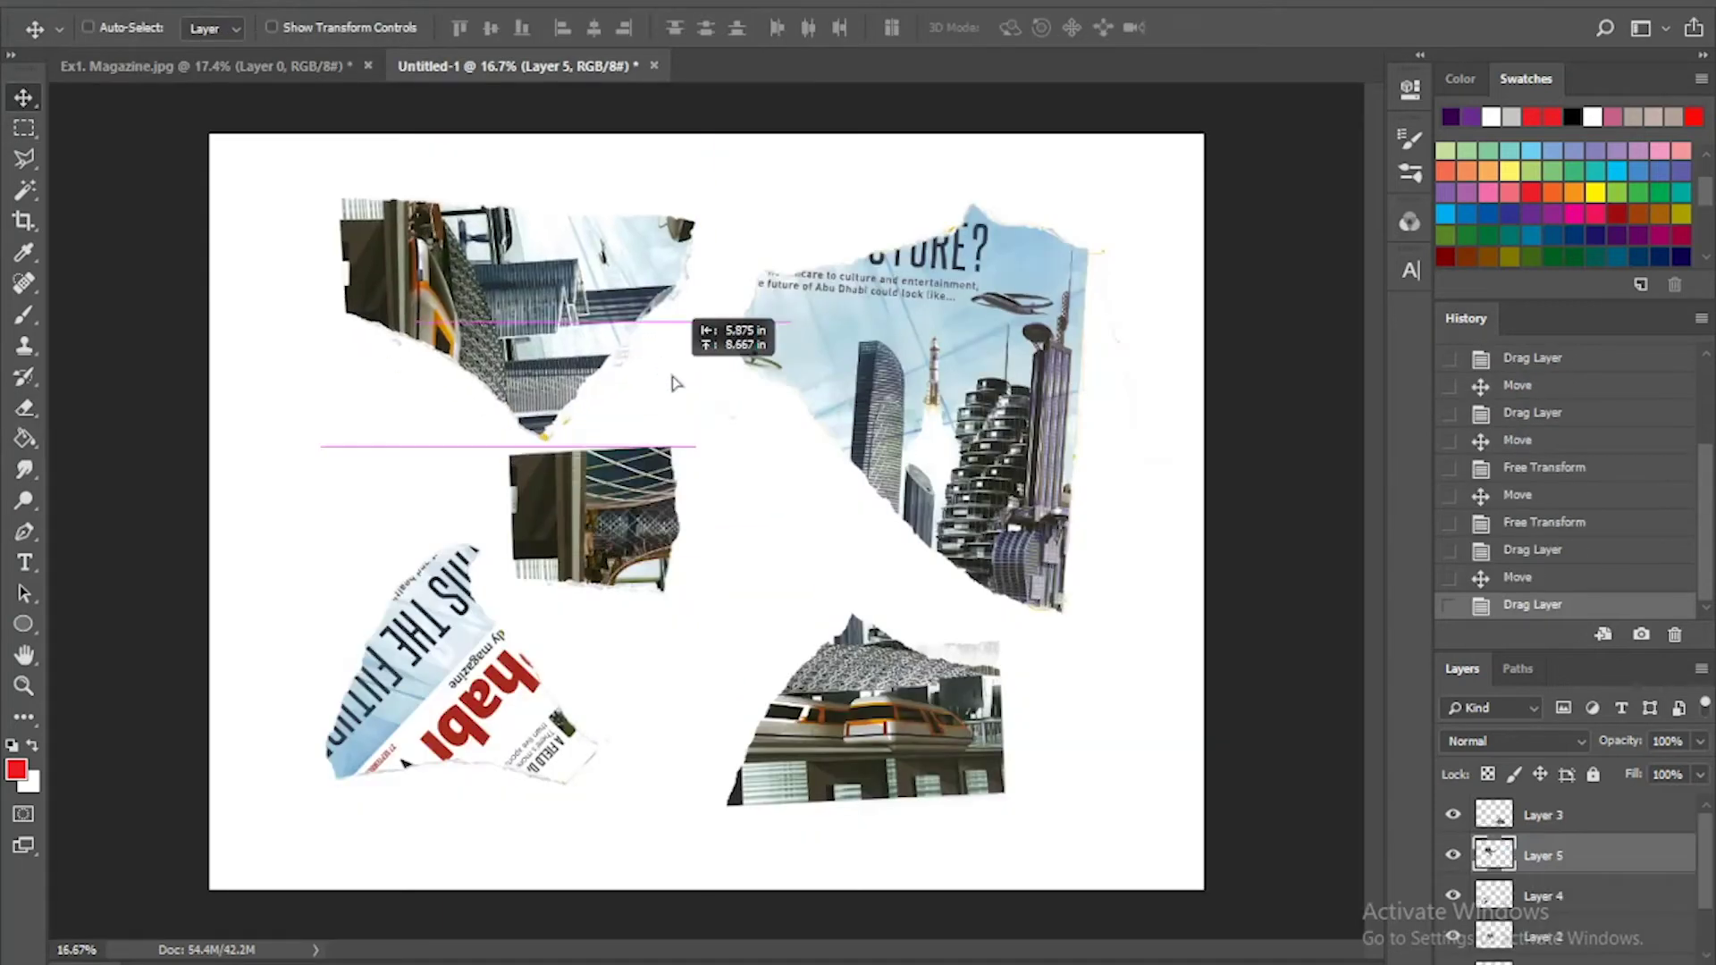
# Step: Restore the uncropped scraps in Ex1. Magazine.jpg and frame the "AbuD" scrap with the Crop tool
pyautogui.click(268, 66)
pyautogui.click(1519, 573)
pyautogui.click(1510, 467)
pyautogui.click(1497, 445)
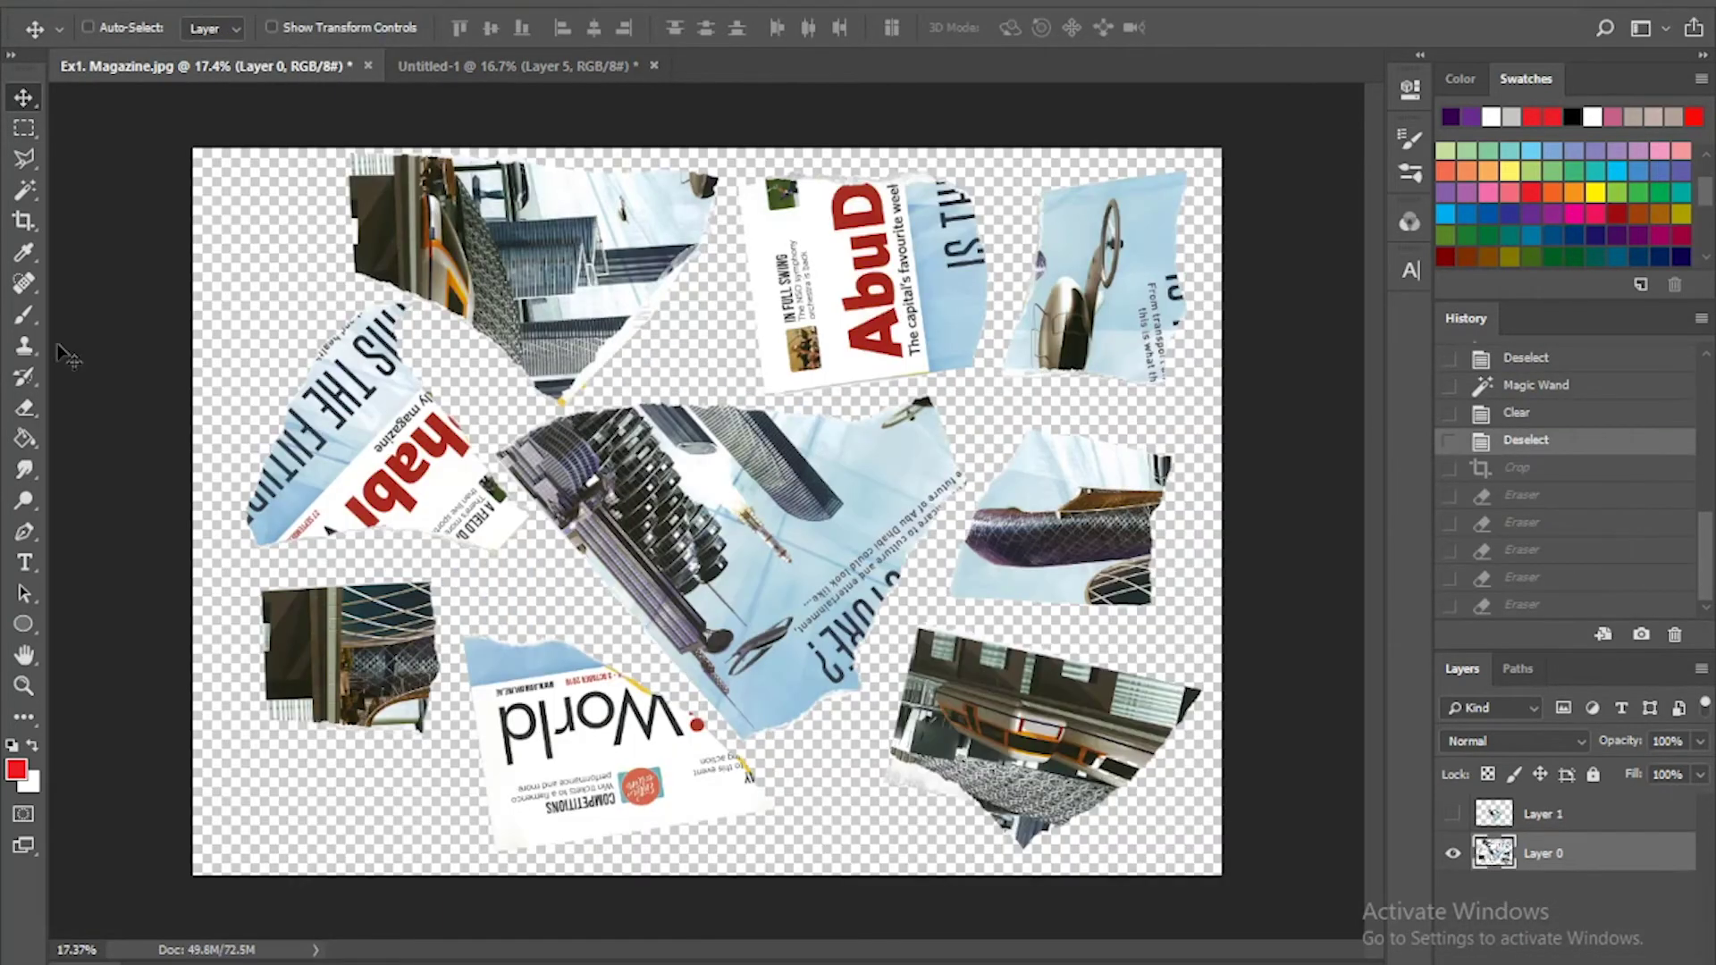
pyautogui.press('c')
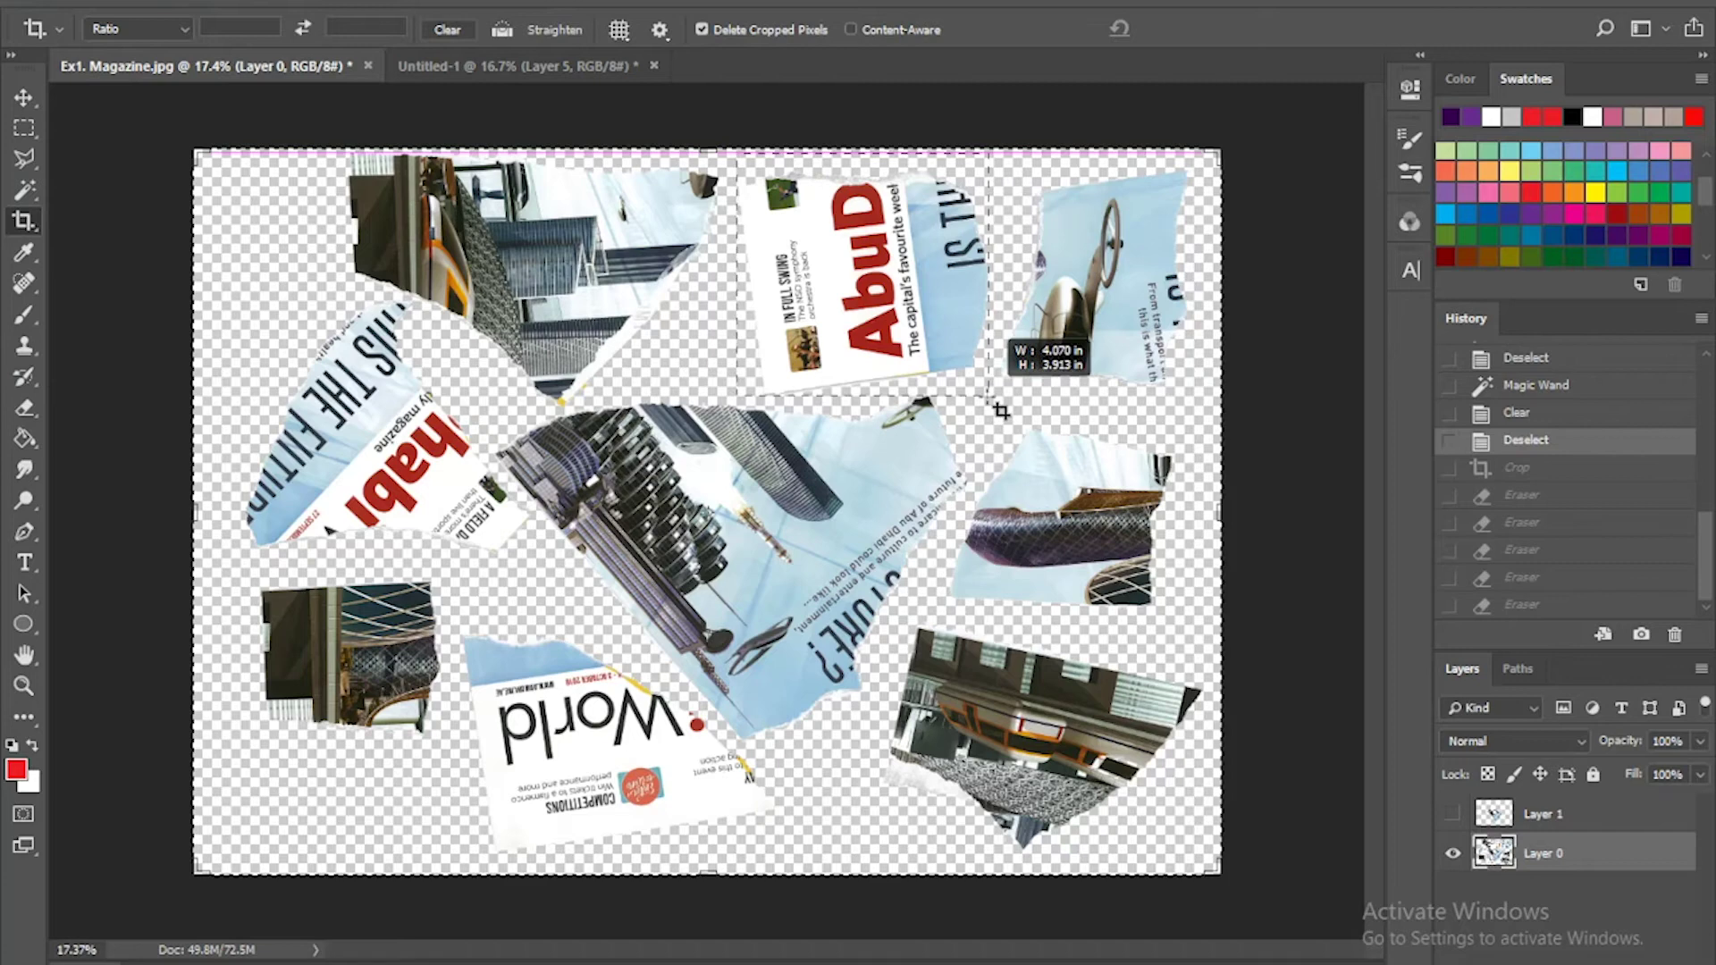